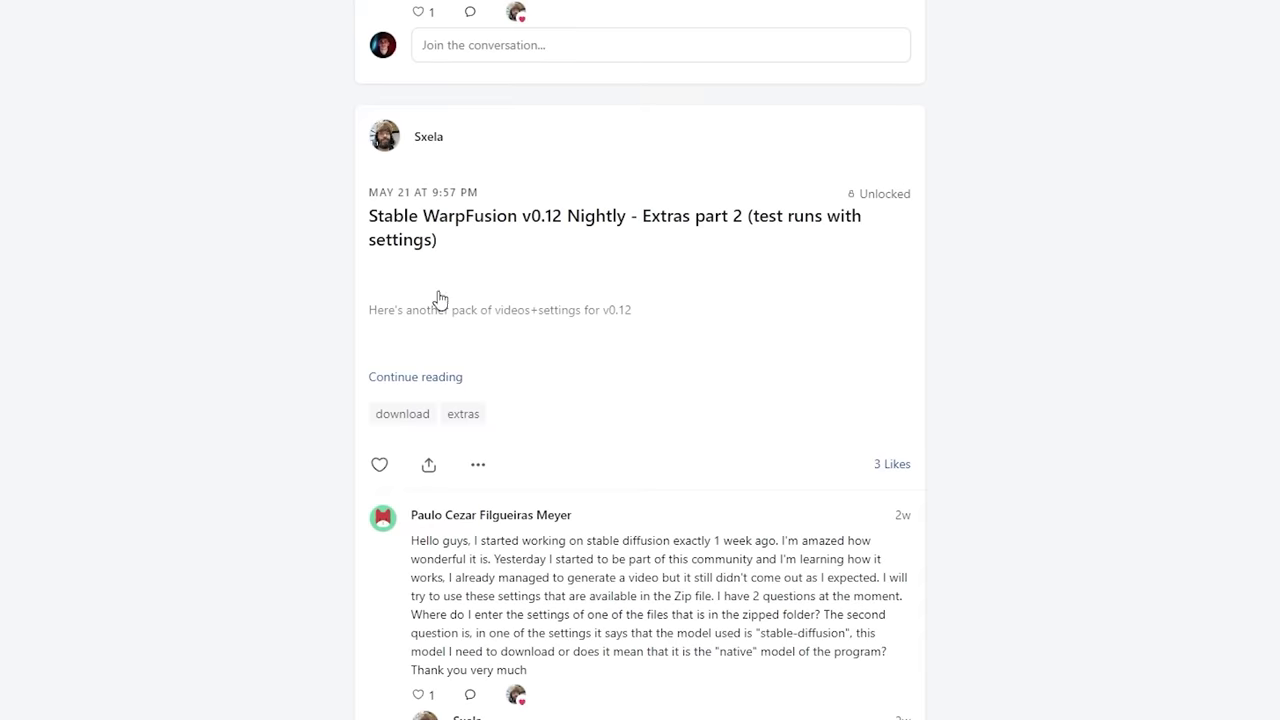
# Find the Stable WarpFusion v0.14 post on Patreon and download its stable_warpfusion_v0_14_13.ipynb attachment.
pyautogui.scroll(-6, 620, 303)
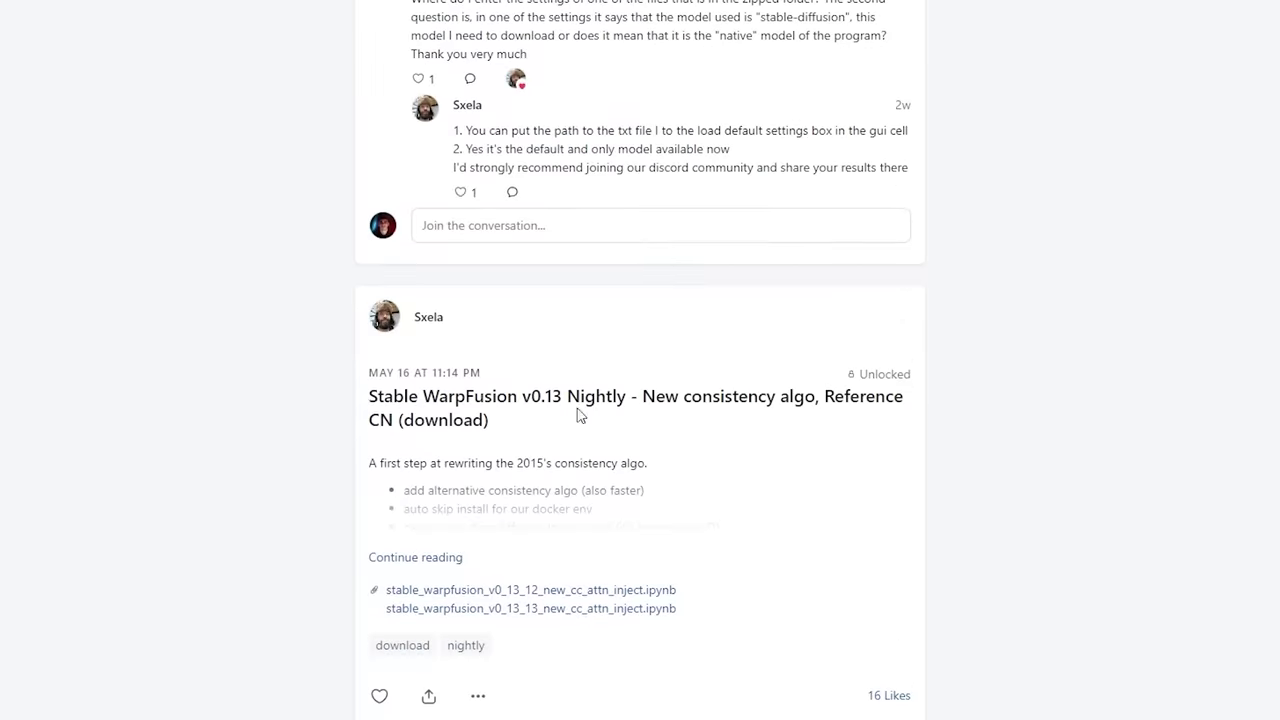
pyautogui.scroll(12, 580, 416)
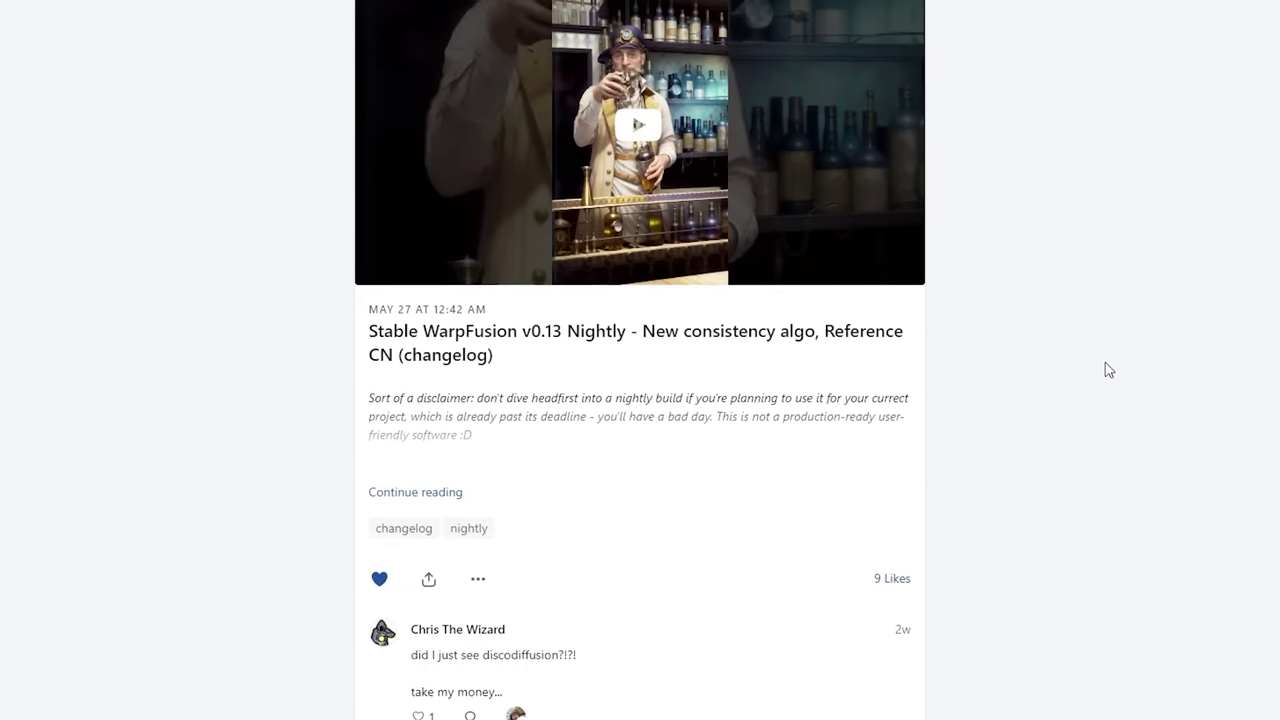
pyautogui.scroll(15, 1108, 370)
pyautogui.scroll(-3, 440, 487)
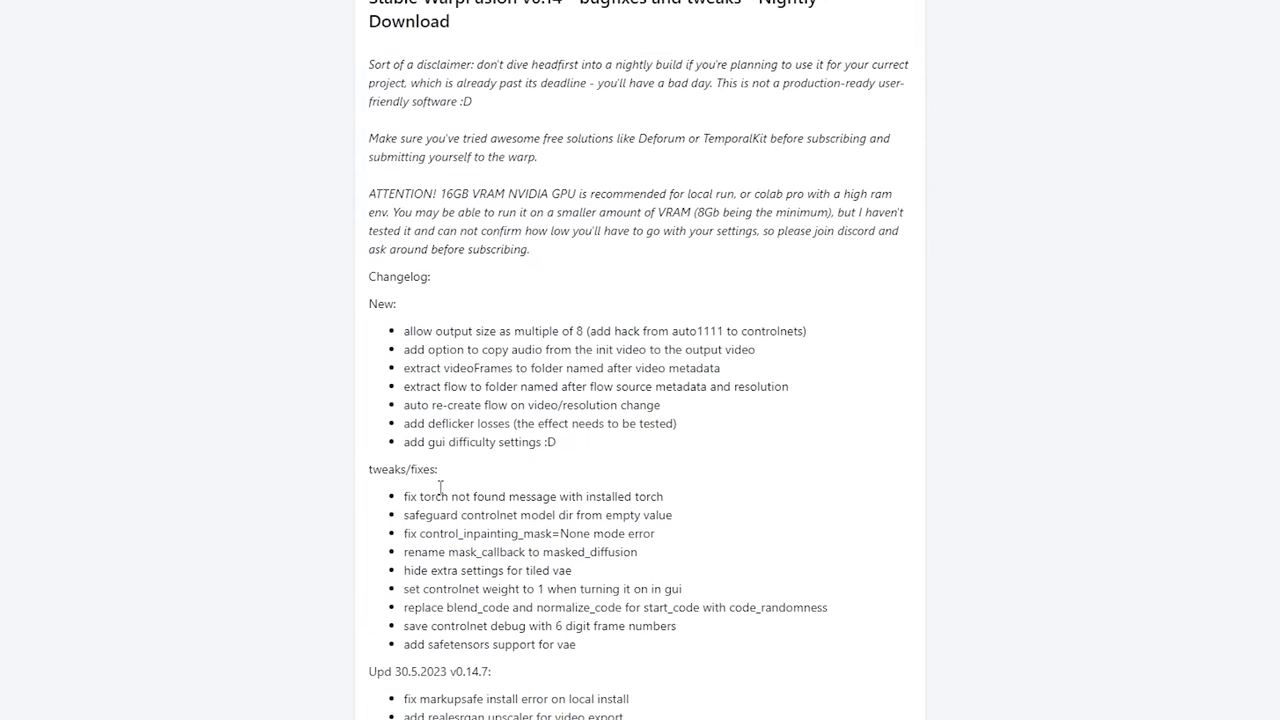
pyautogui.scroll(-8, 536, 505)
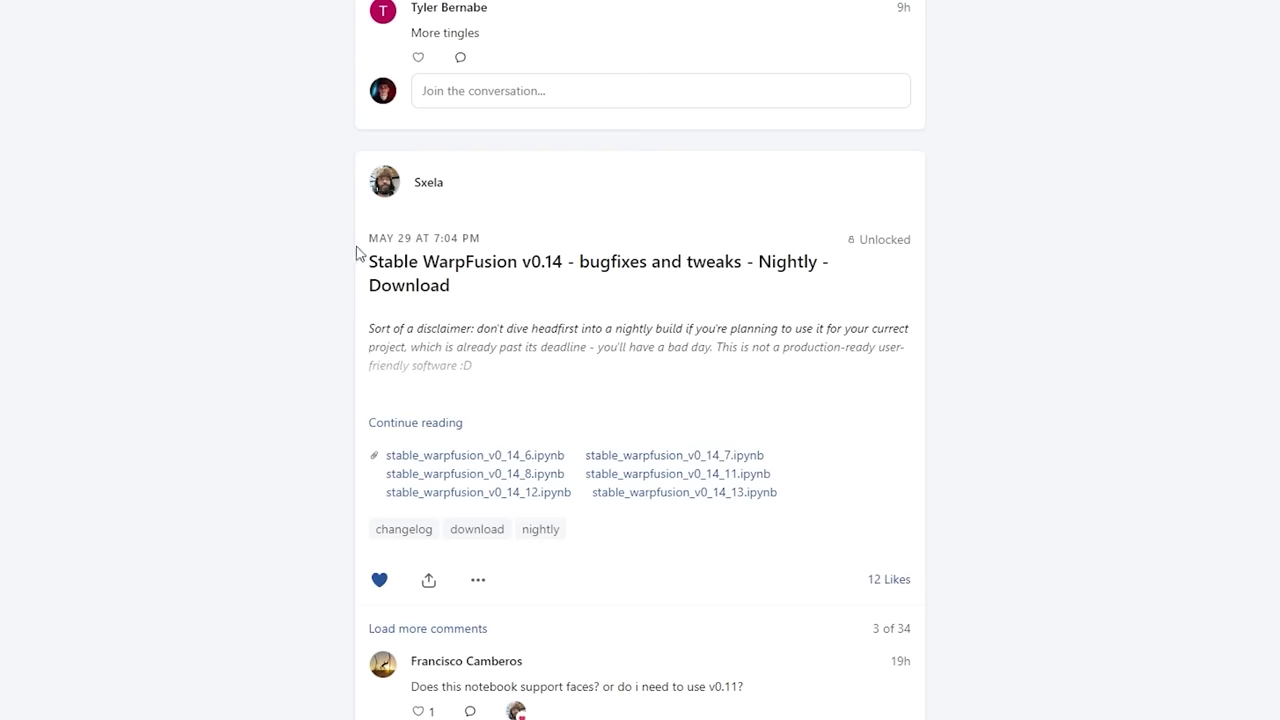
pyautogui.moveTo(421, 270); pyautogui.dragTo(477, 296)
pyautogui.click(482, 297)
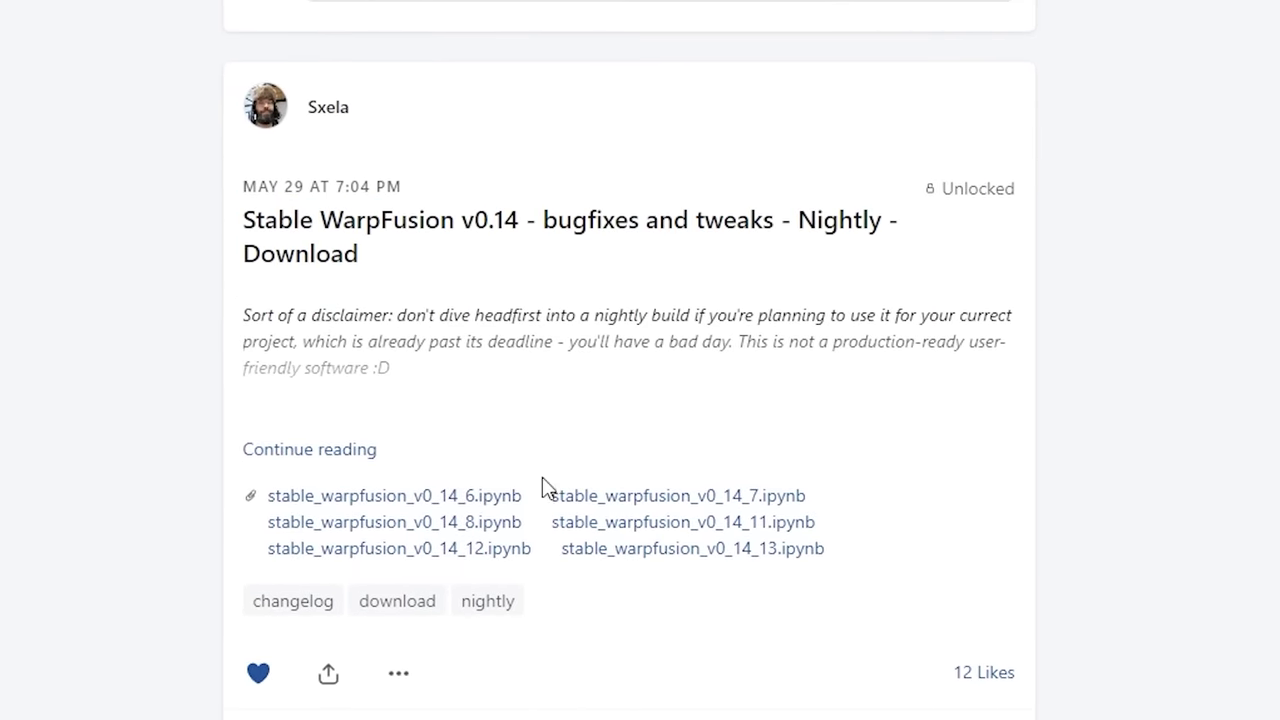
pyautogui.scroll(-2, 311, 494)
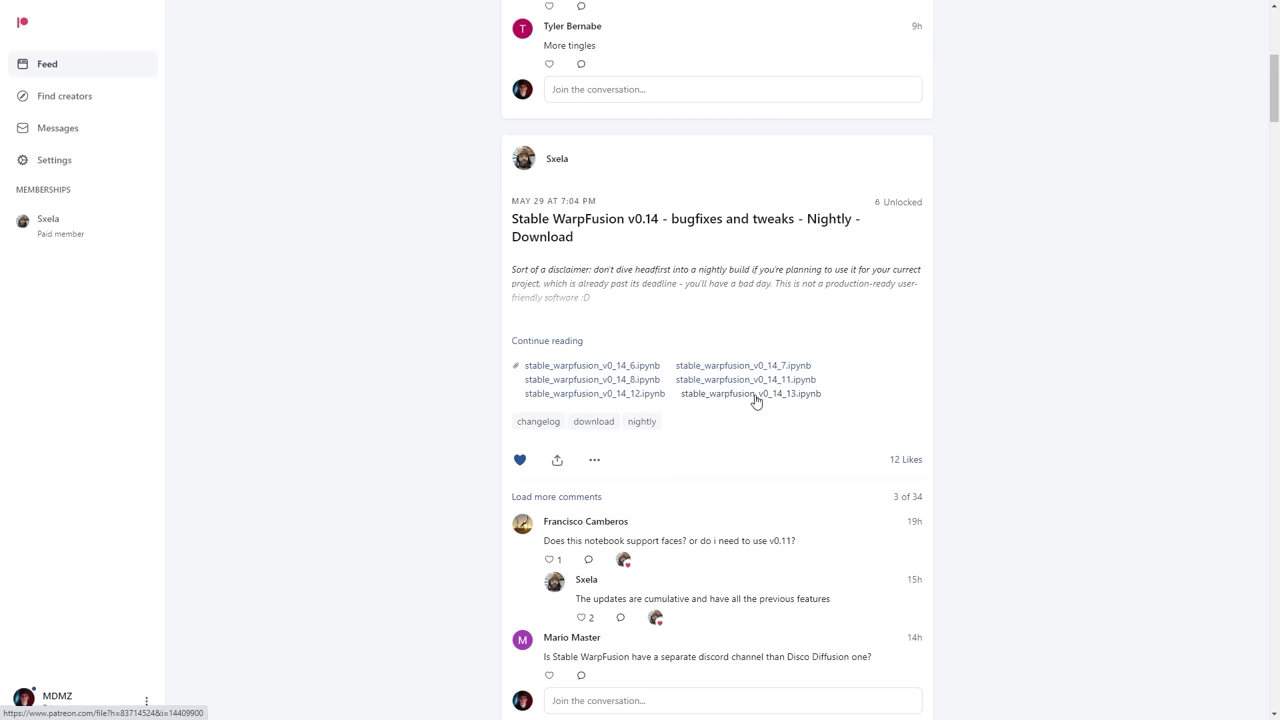
pyautogui.click(644, 437)
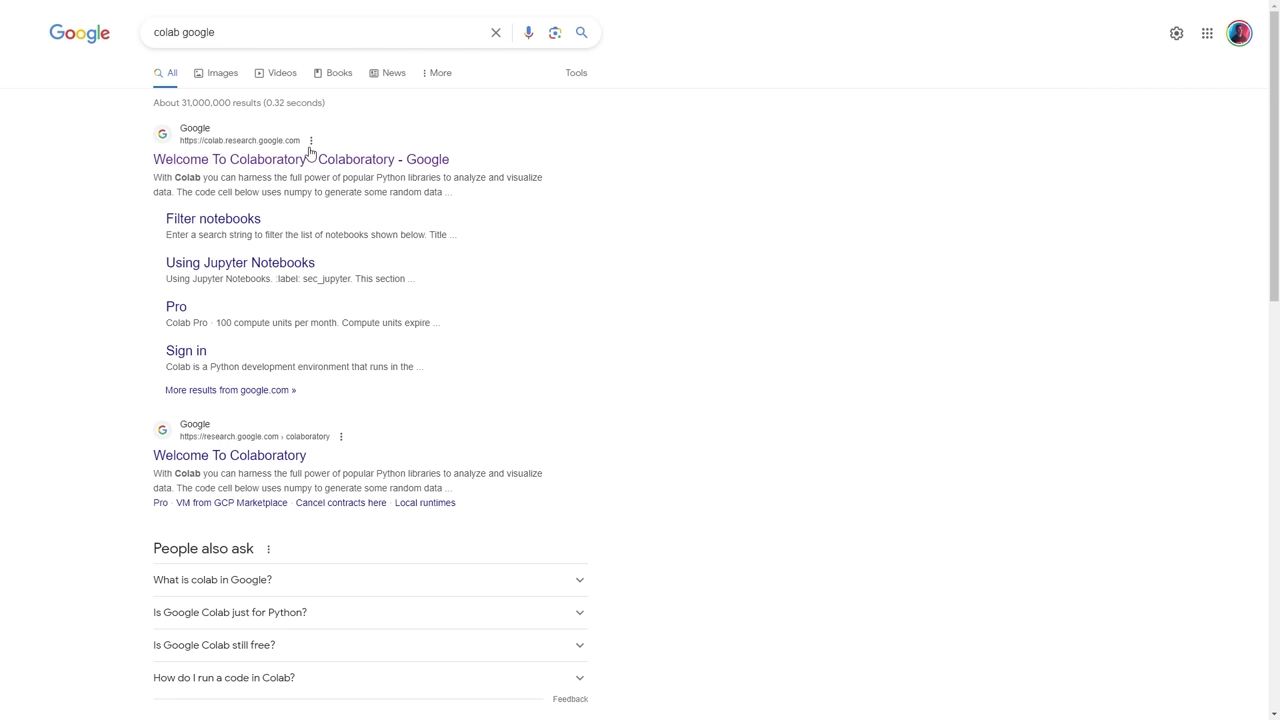
# Open Colab and upload stable_warpfusion_v0_14_13.ipynb from the Downloads folder.
pyautogui.click(356, 169)
pyautogui.click(54, 36)
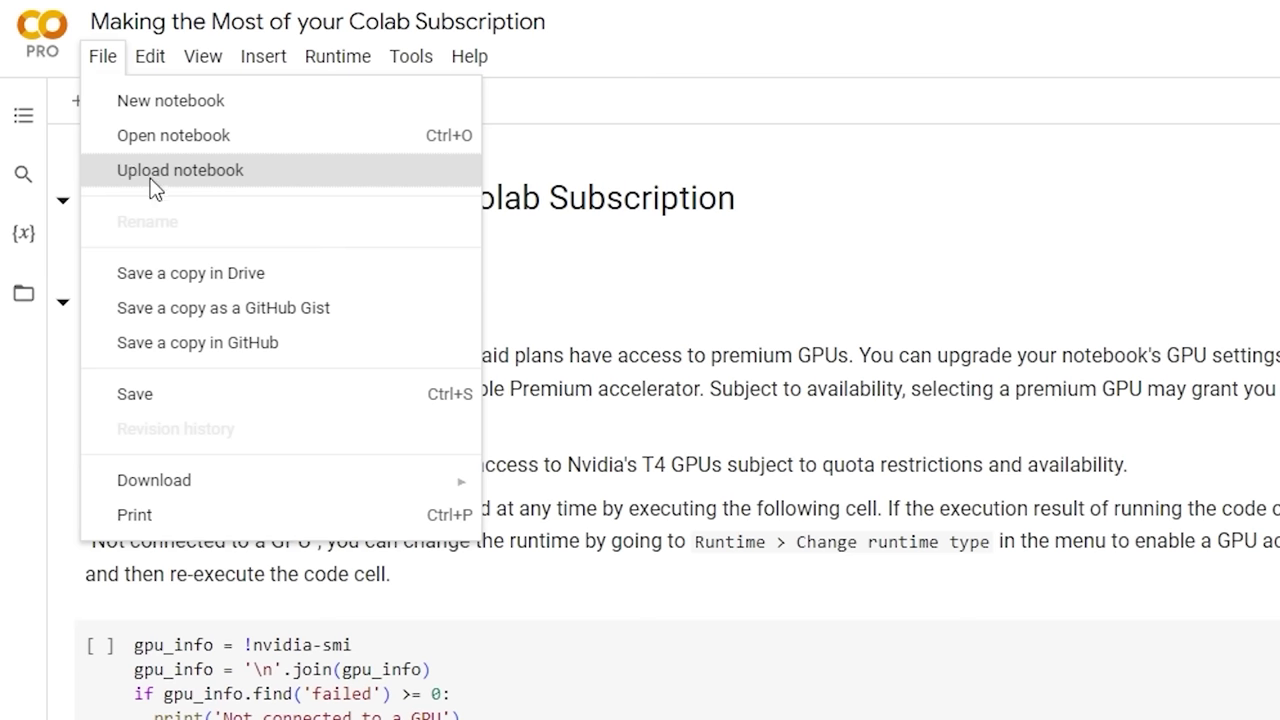
pyautogui.click(210, 178)
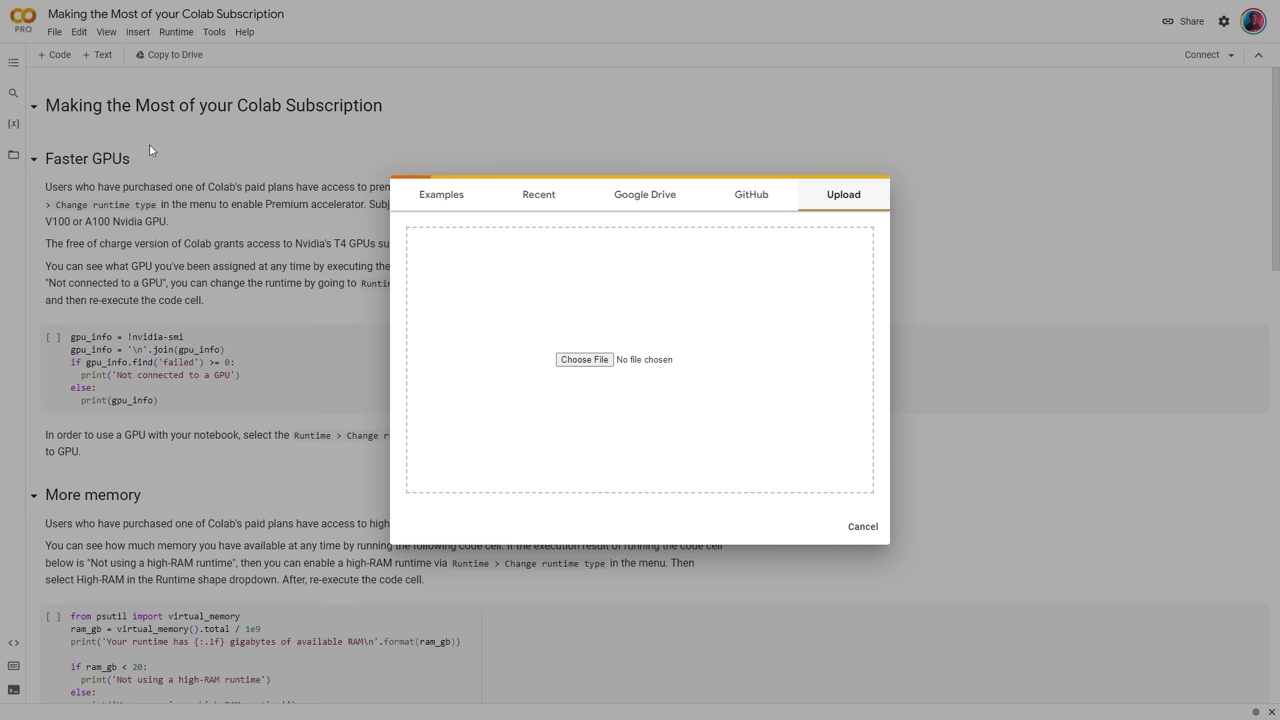
pyautogui.click(585, 360)
pyautogui.click(211, 147)
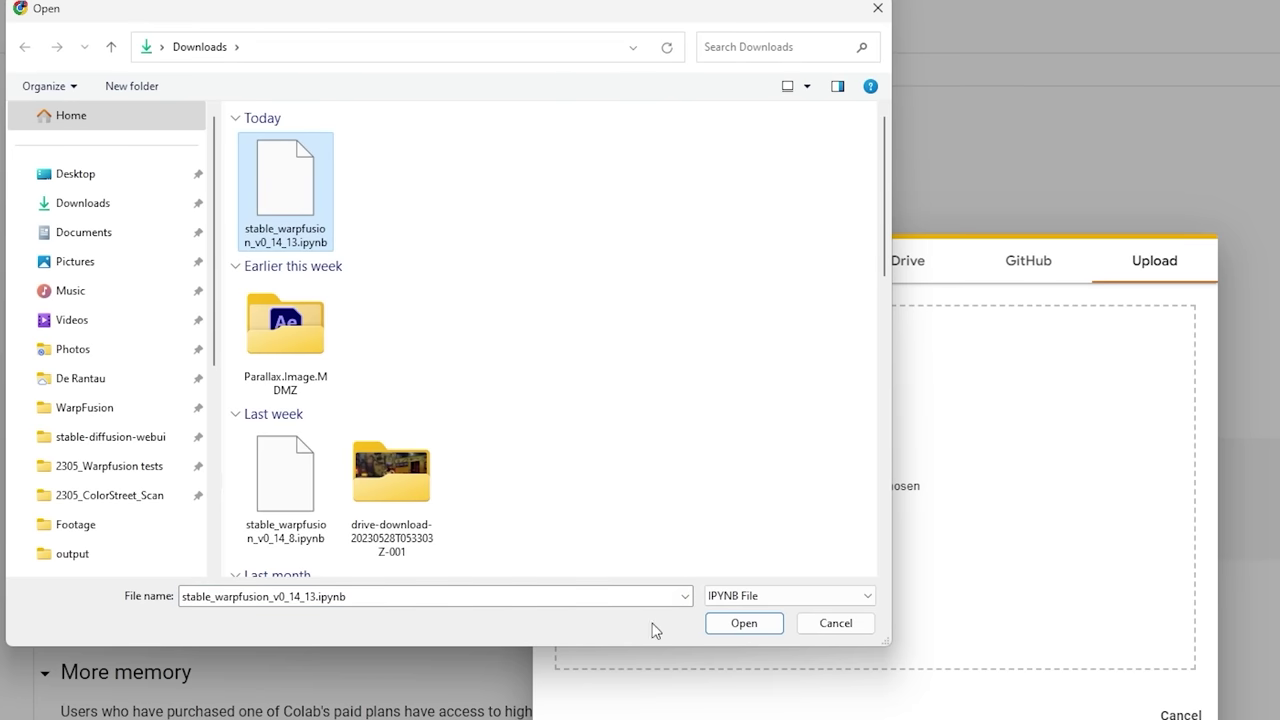
pyautogui.click(743, 623)
# Show the notebook's file browser and the runtime connection options.
pyautogui.scroll(-5, 514, 320)
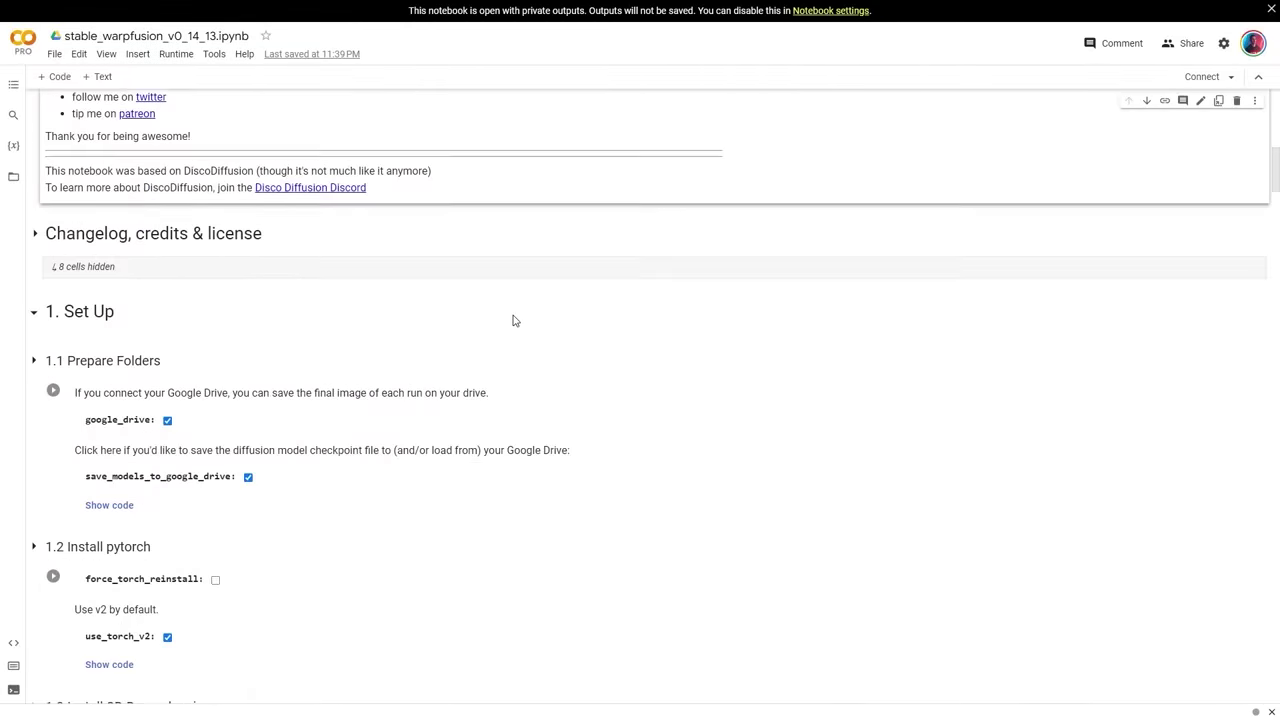
pyautogui.scroll(-3, 514, 316)
pyautogui.scroll(15, 322, 263)
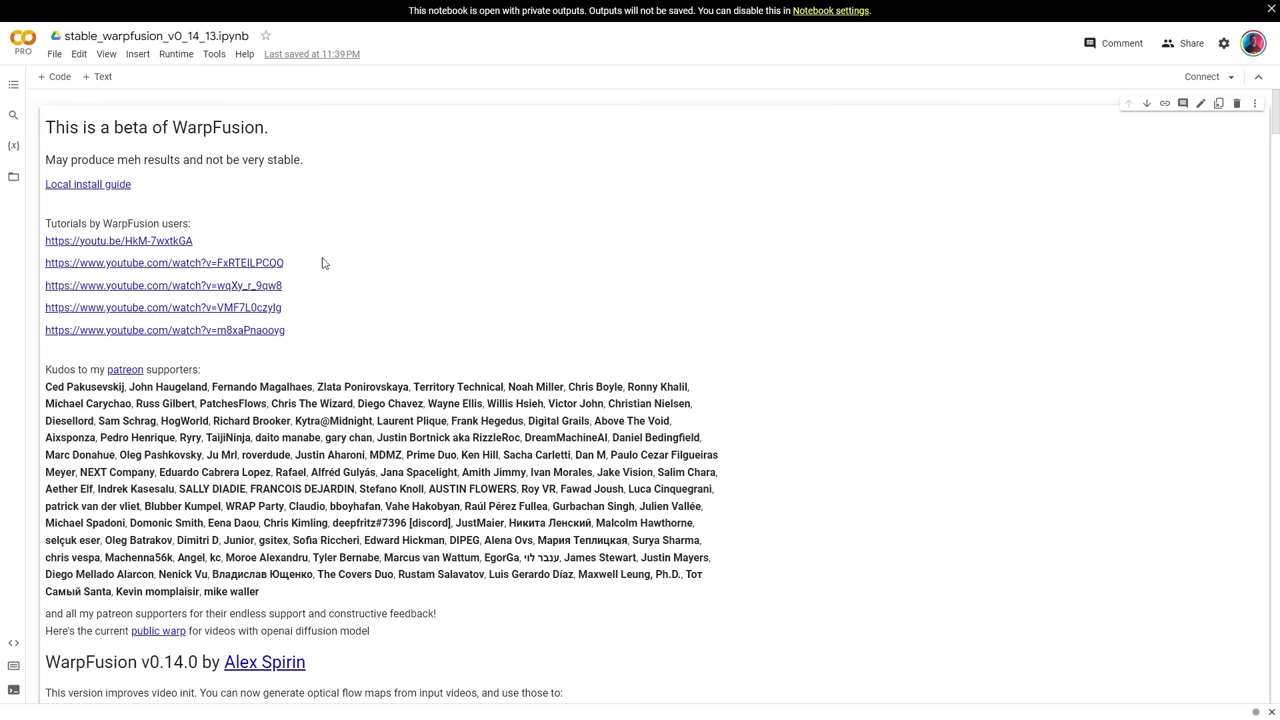
pyautogui.click(13, 180)
pyautogui.click(1231, 76)
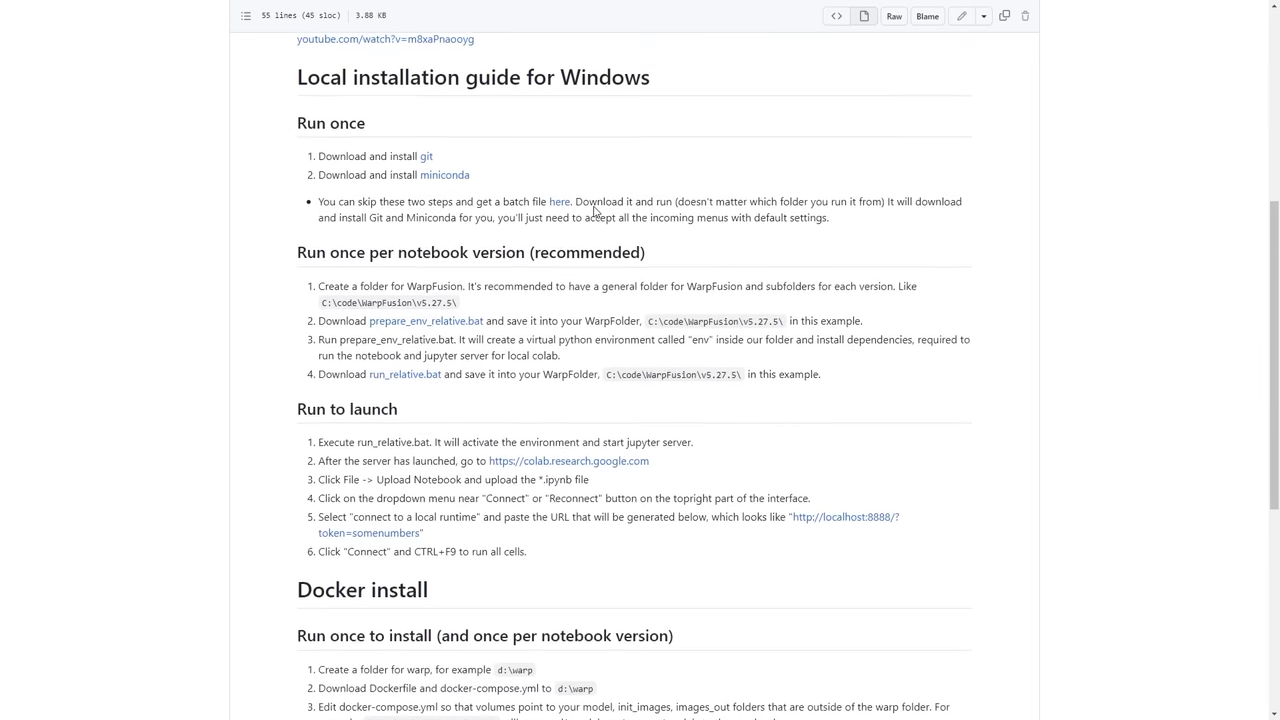
pyautogui.scroll(-1, 593, 212)
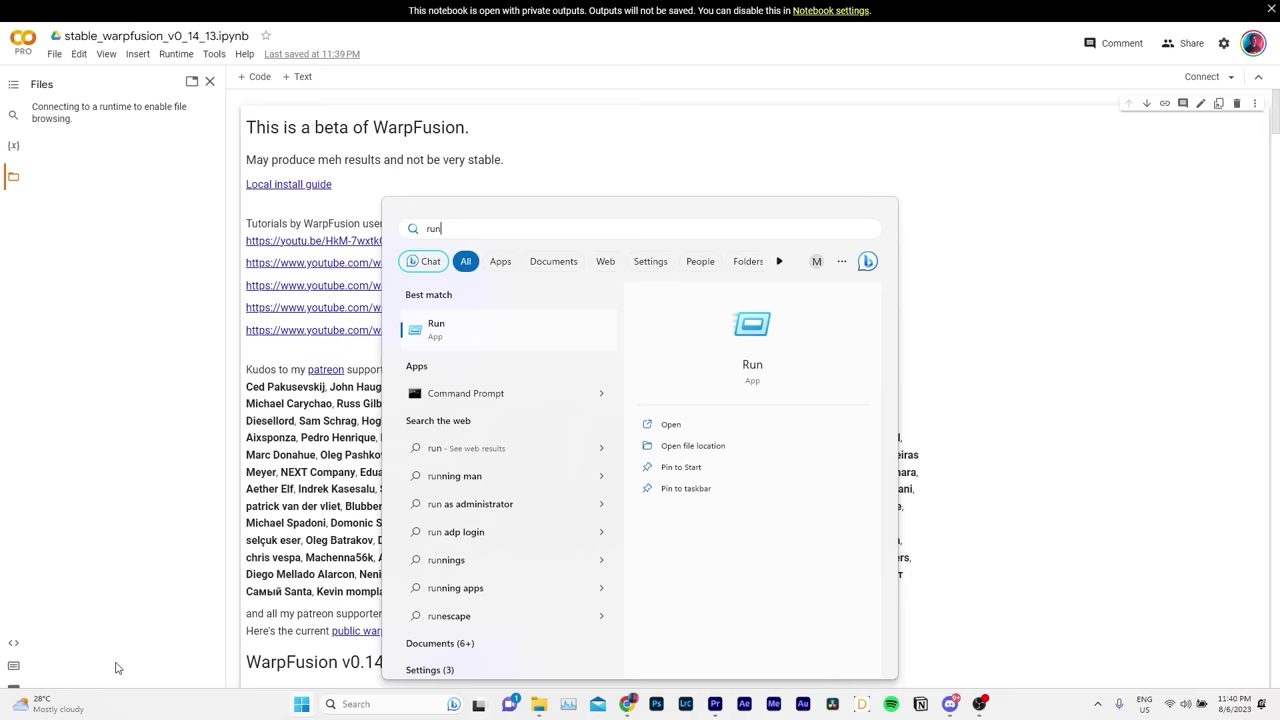
# Run dxdiag to confirm the GPU is an NVIDIA GeForce RTX 2080 Super with 8001 MB memory.
pyautogui.click(446, 331)
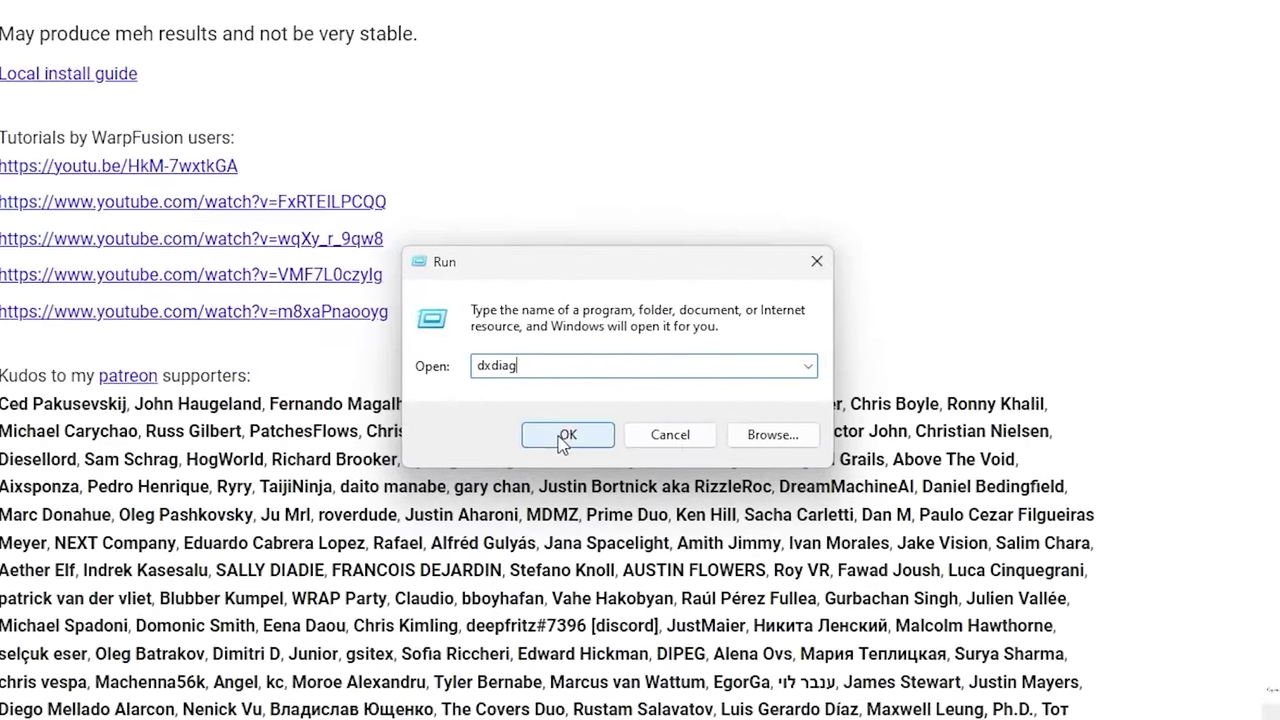
pyautogui.click(566, 436)
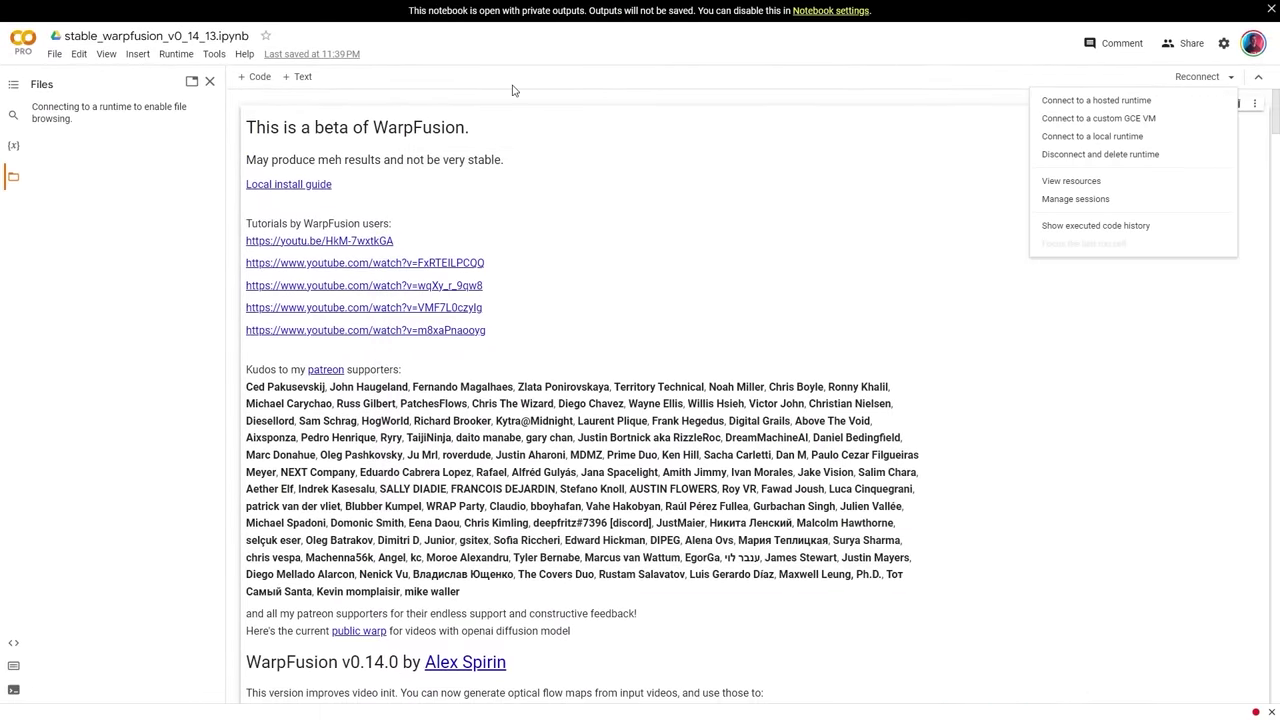
# Save a Drive copy of the notebook titled 'Tutorial notebook - stable_warpfusion_v0_14_13.ipynb'.
pyautogui.click(499, 54)
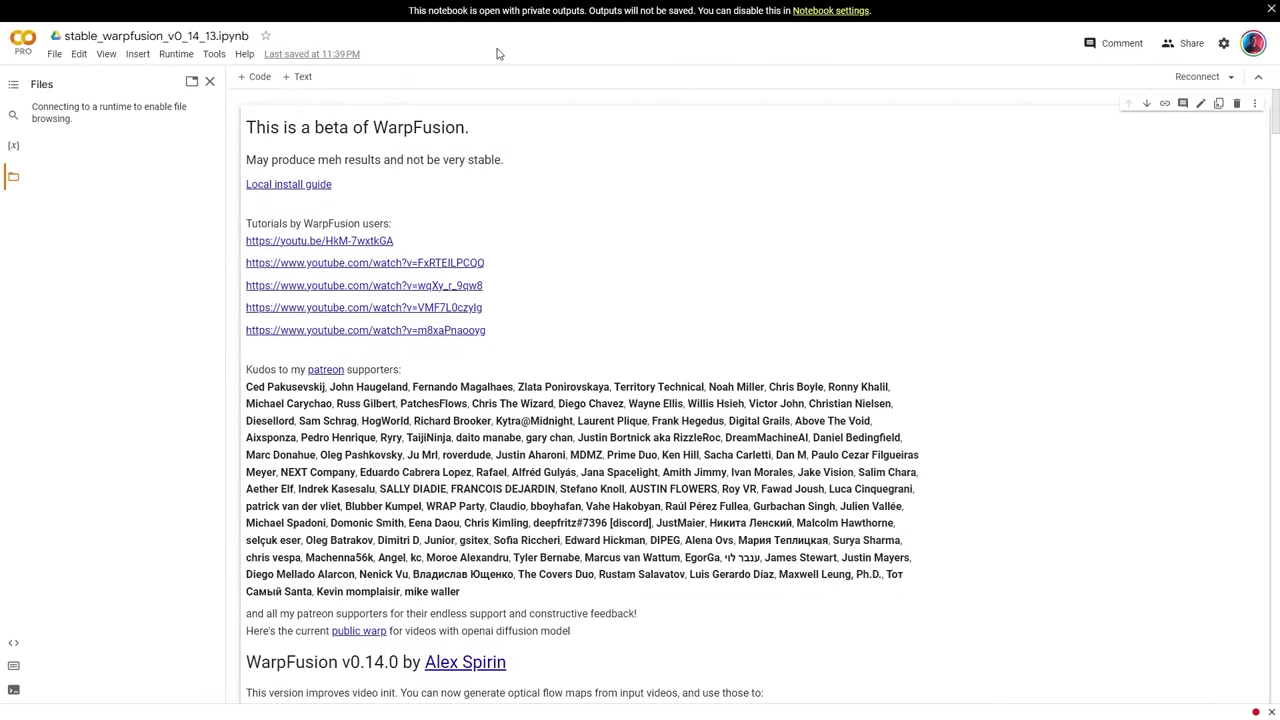
pyautogui.click(55, 55)
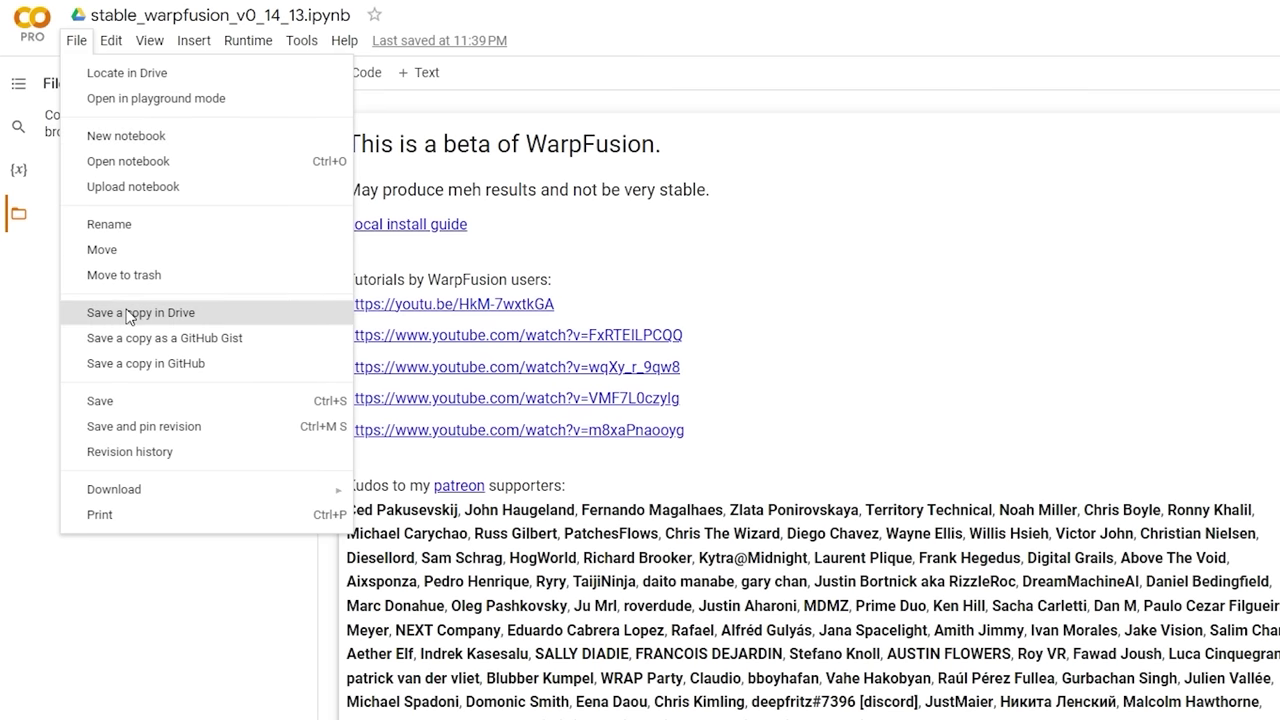
pyautogui.click(150, 313)
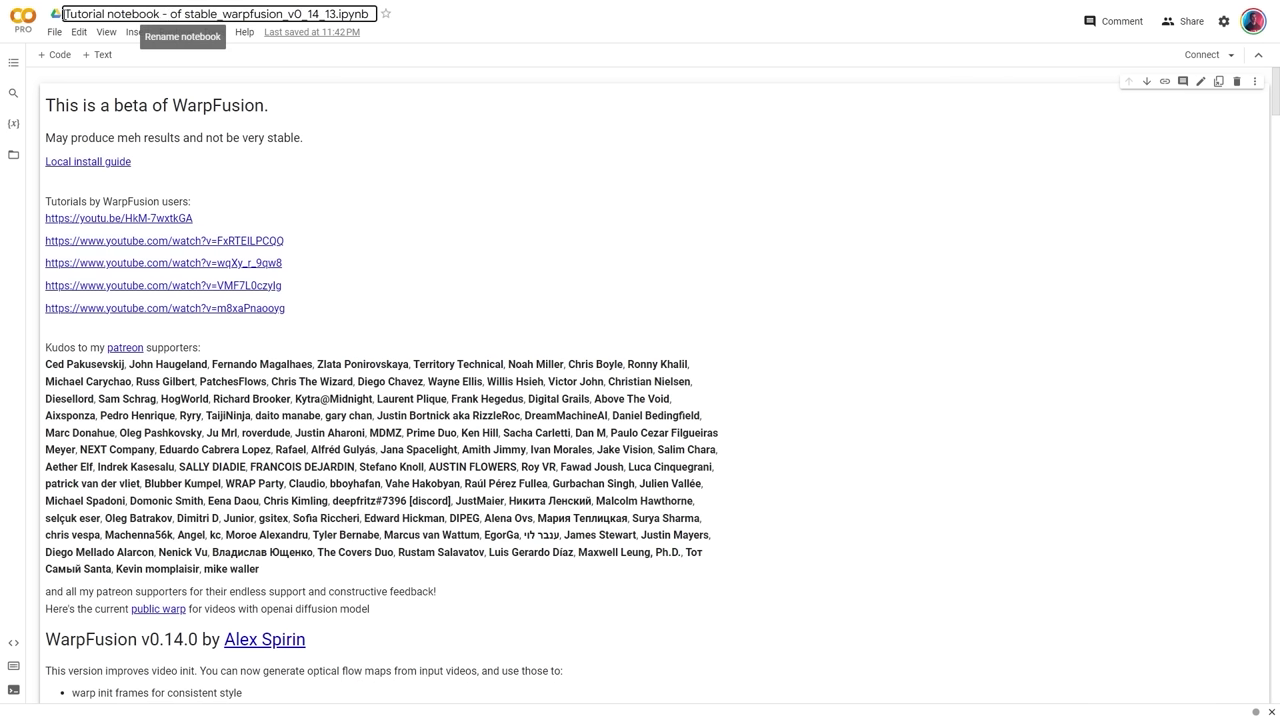
pyautogui.press('Delete')
pyautogui.press('Delete')
pyautogui.press('Delete')
pyautogui.press('Return')
# Connect to a hosted GPU runtime and check its resource usage.
pyautogui.click(1233, 56)
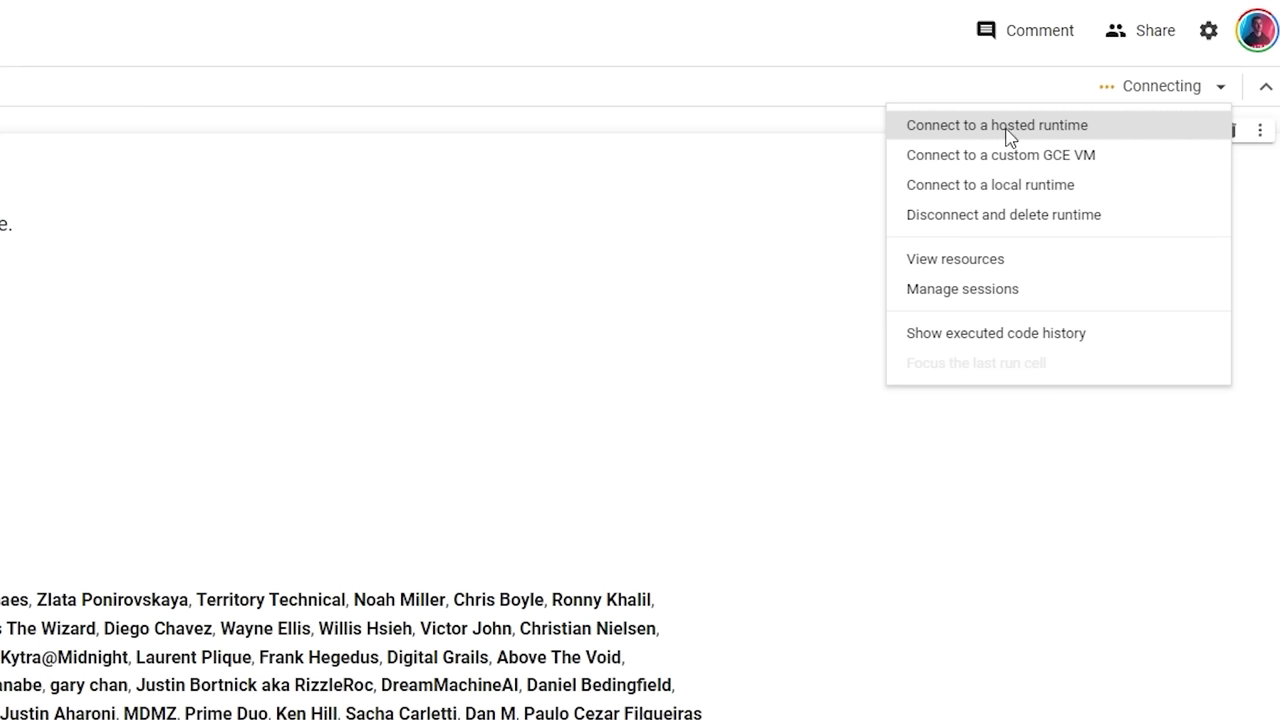
pyautogui.click(1007, 130)
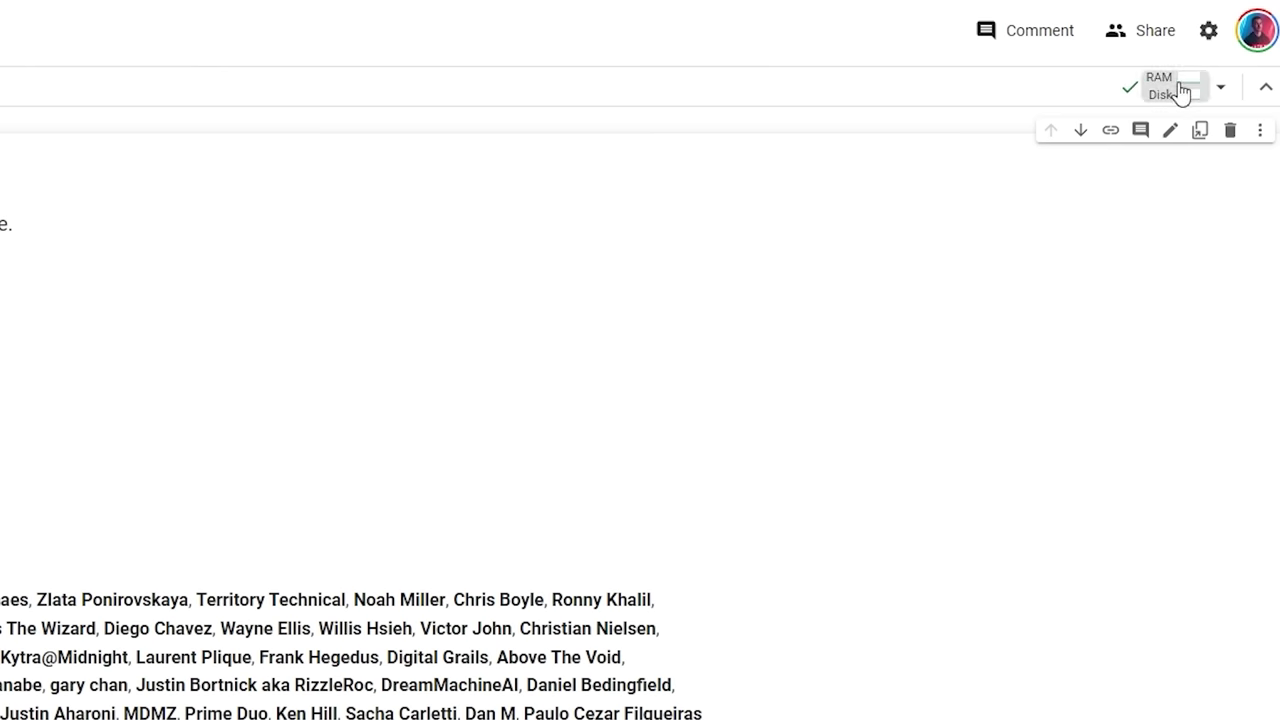
pyautogui.click(1180, 89)
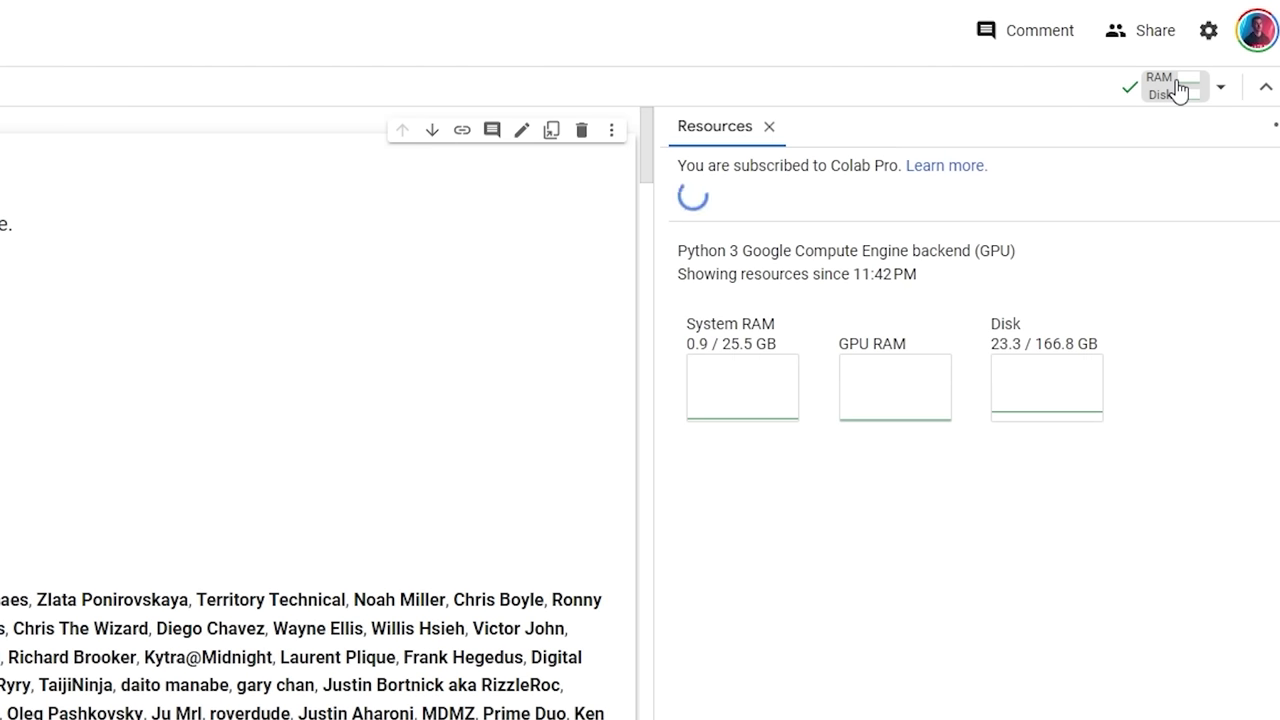
pyautogui.click(946, 166)
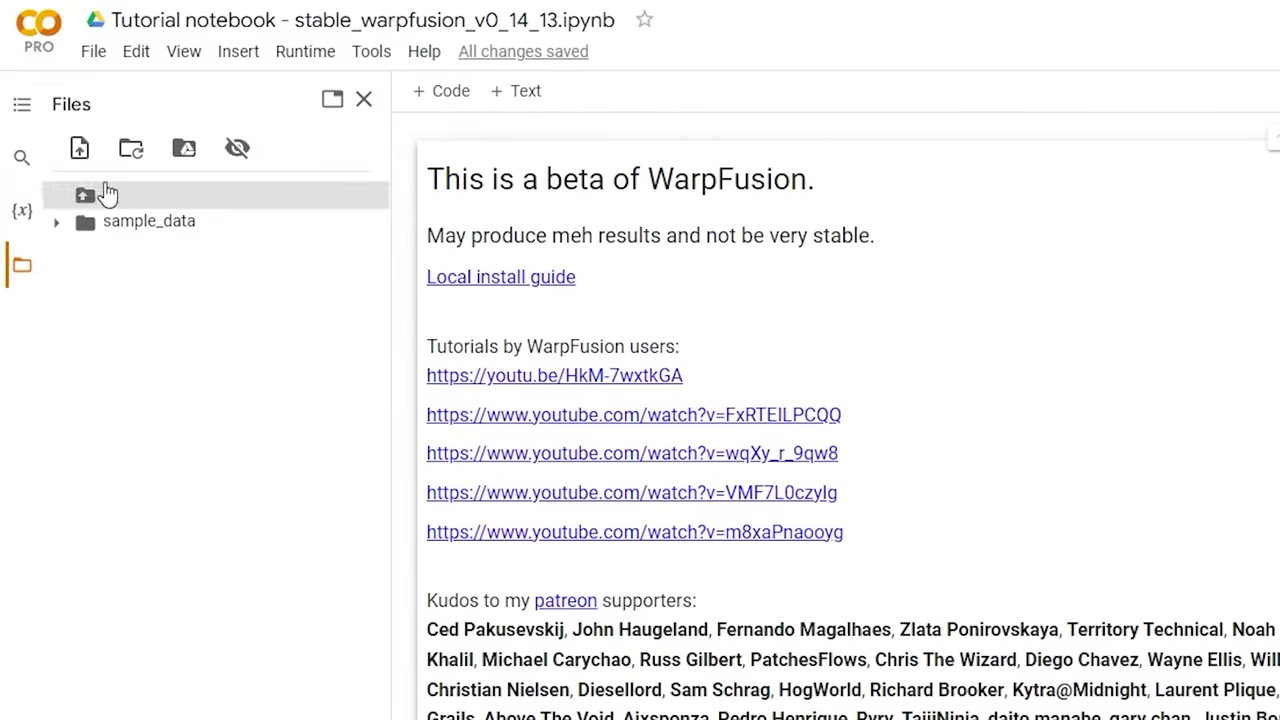
# Upload the Pexels dancing clip pexels-clip_1080p.mp4 to session storage and dismiss the runtime warning.
pyautogui.click(79, 148)
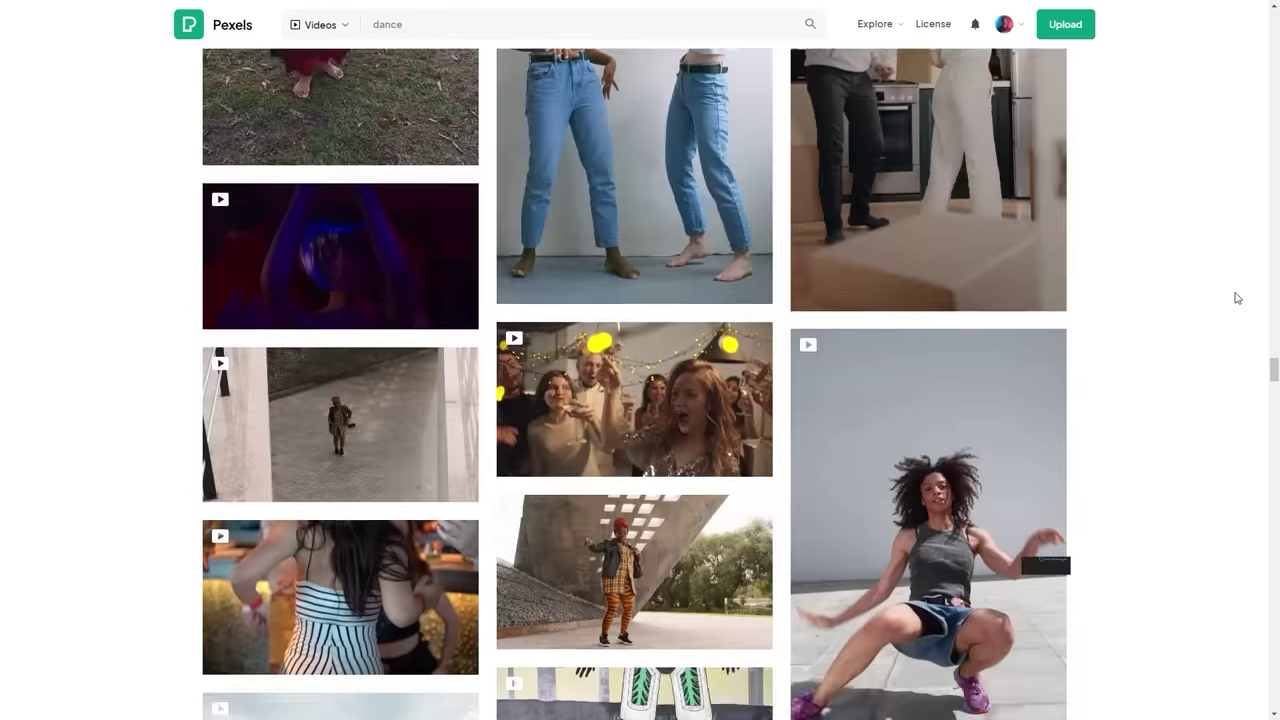
pyautogui.scroll(-3, 1236, 296)
pyautogui.scroll(-4, 1236, 297)
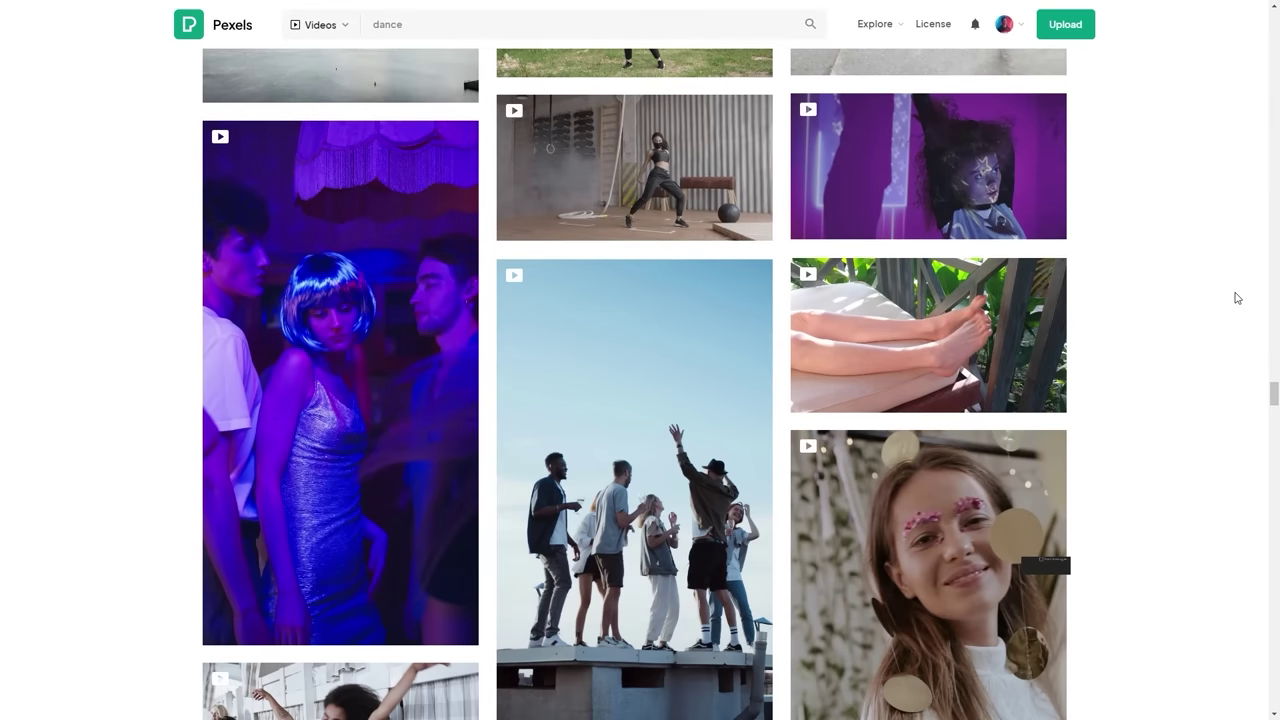
pyautogui.scroll(-4, 1236, 297)
pyautogui.scroll(-4, 1236, 297)
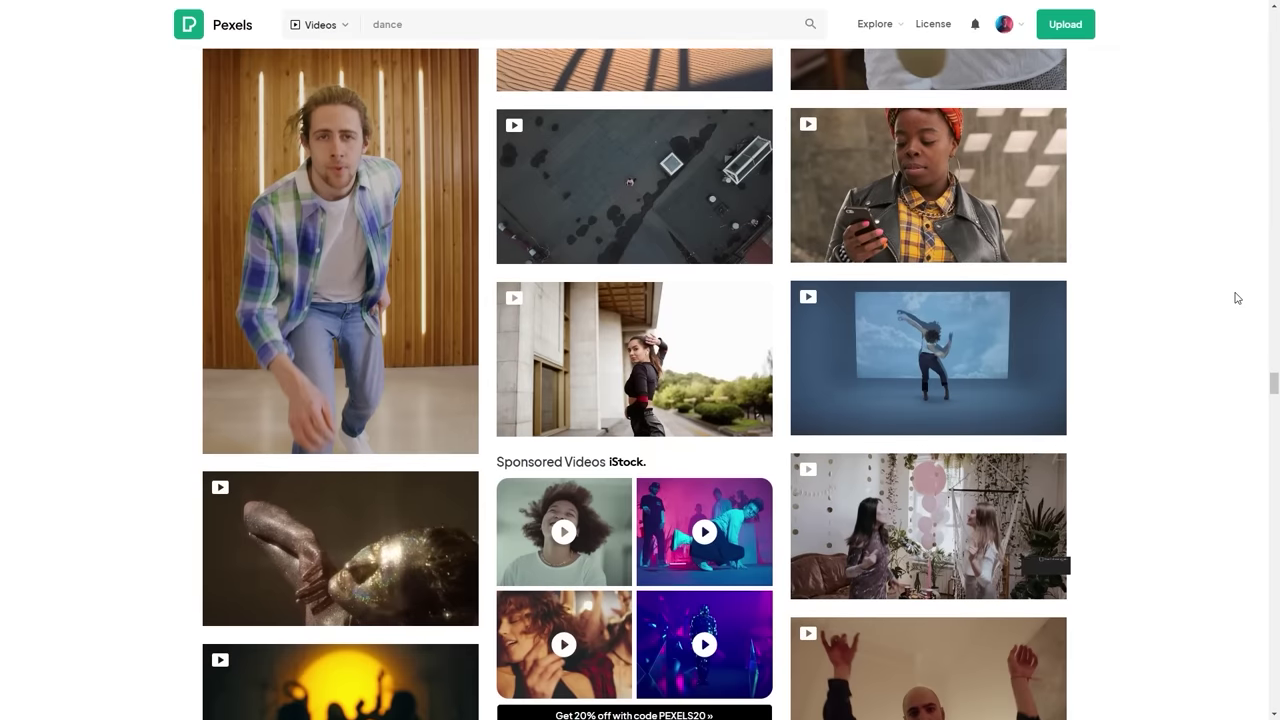
pyautogui.scroll(2, 1236, 297)
pyautogui.click(412, 322)
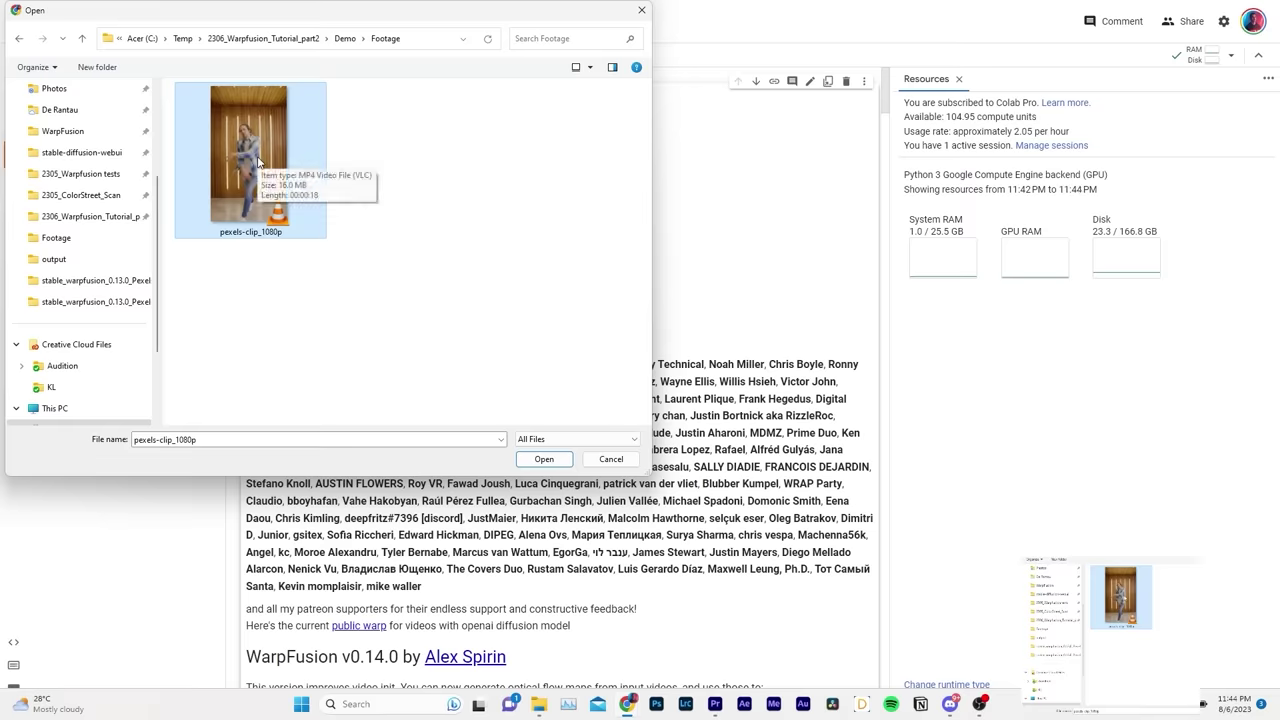
pyautogui.click(531, 464)
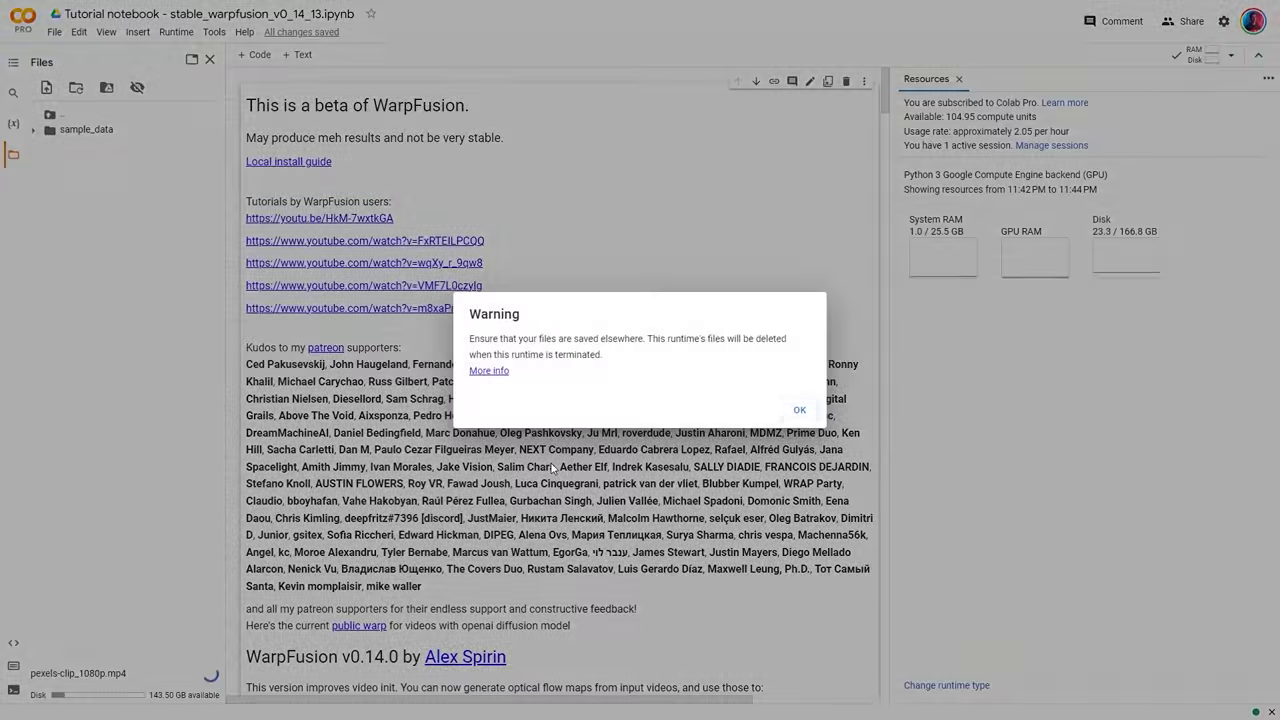
pyautogui.click(801, 411)
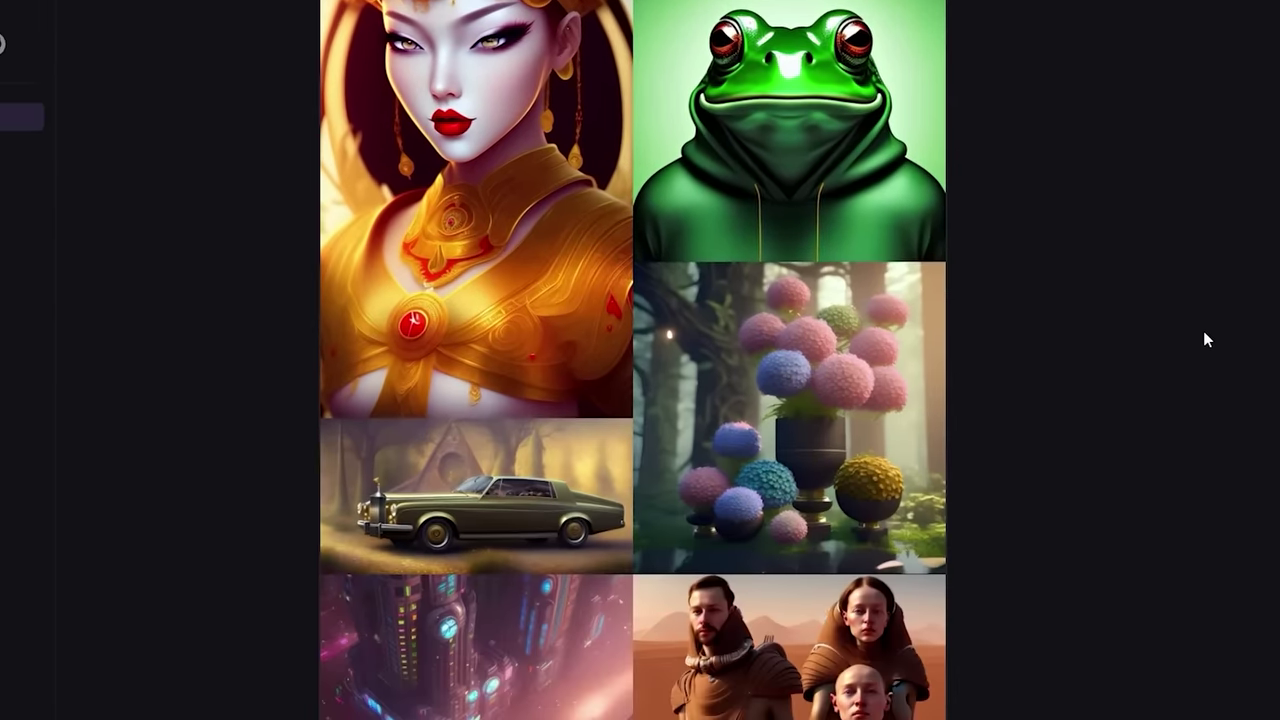
# Browse the DreamShaper samples on Civitai and download the 1.99 GB model file.
pyautogui.scroll(-10, 1203, 340)
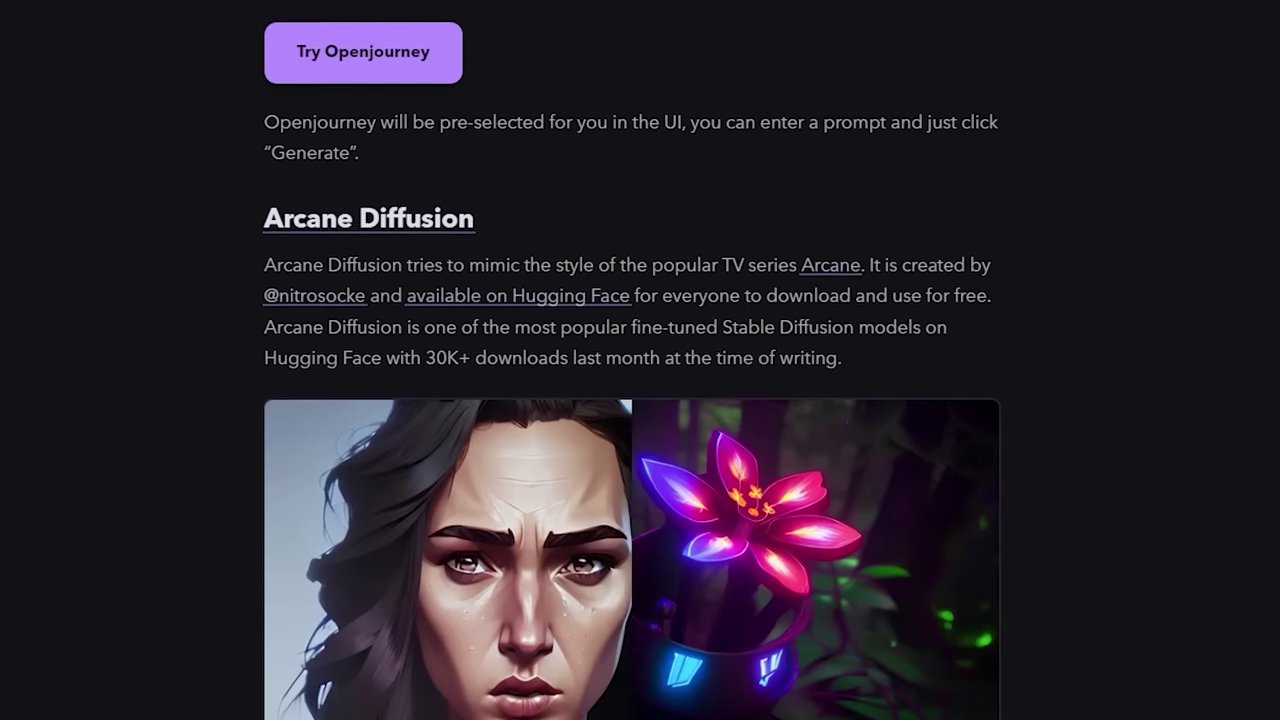
pyautogui.scroll(-10, 632, 360)
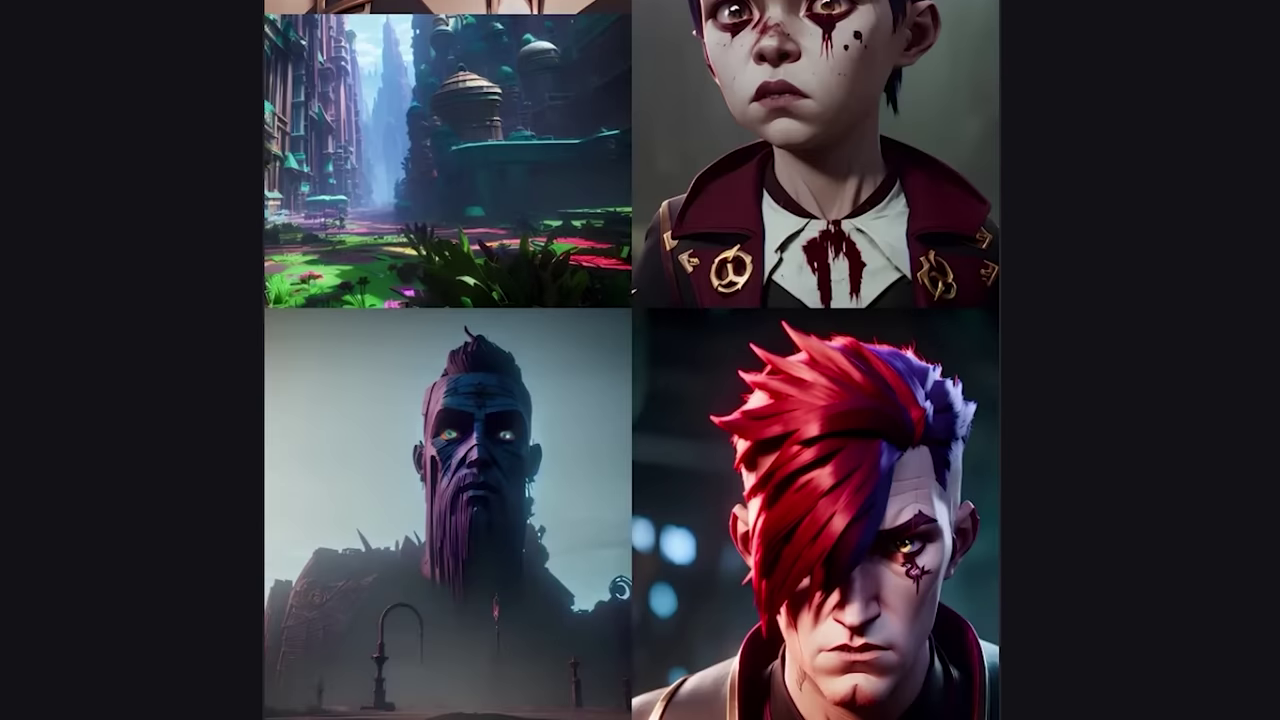
pyautogui.scroll(-10, 632, 360)
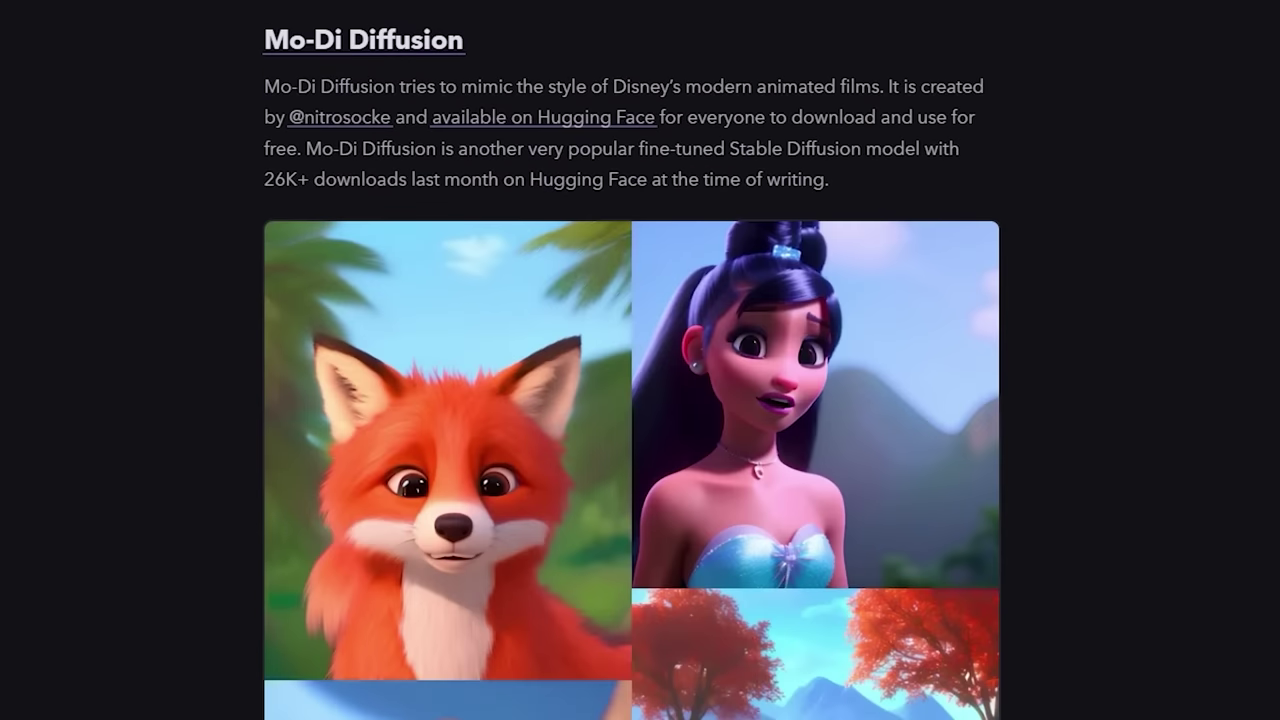
pyautogui.scroll(-8, 632, 360)
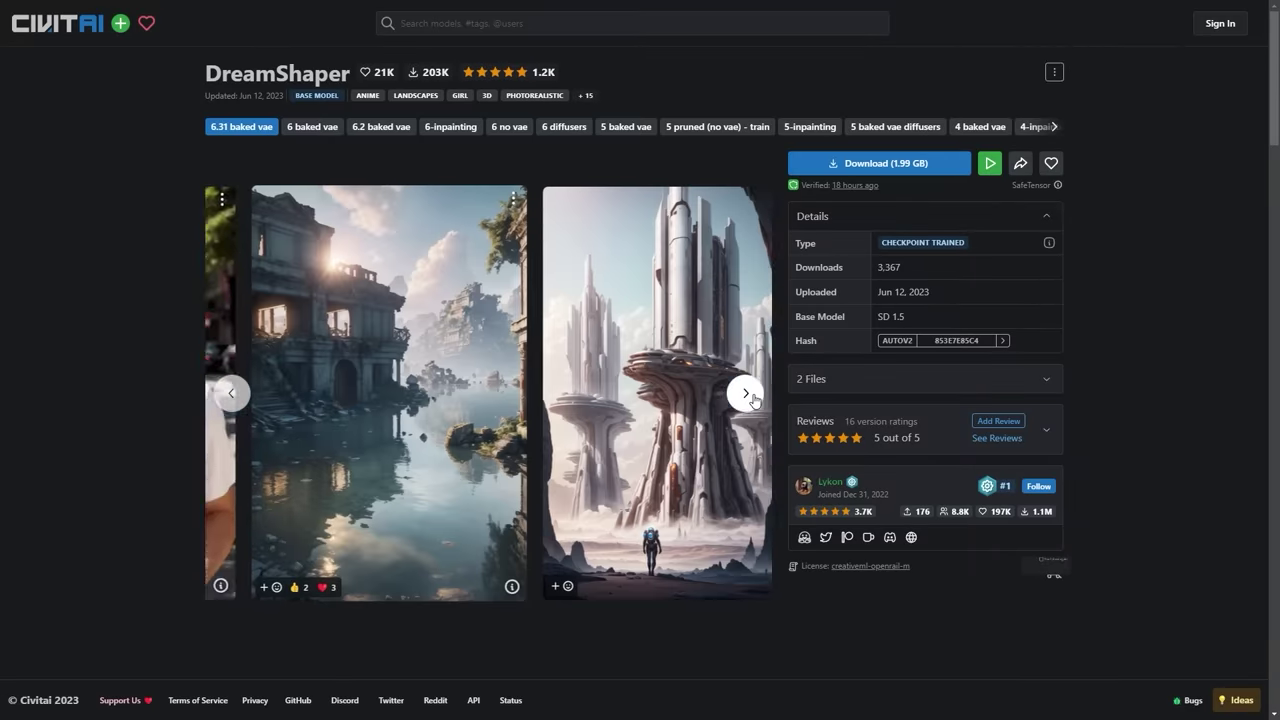
pyautogui.click(745, 394)
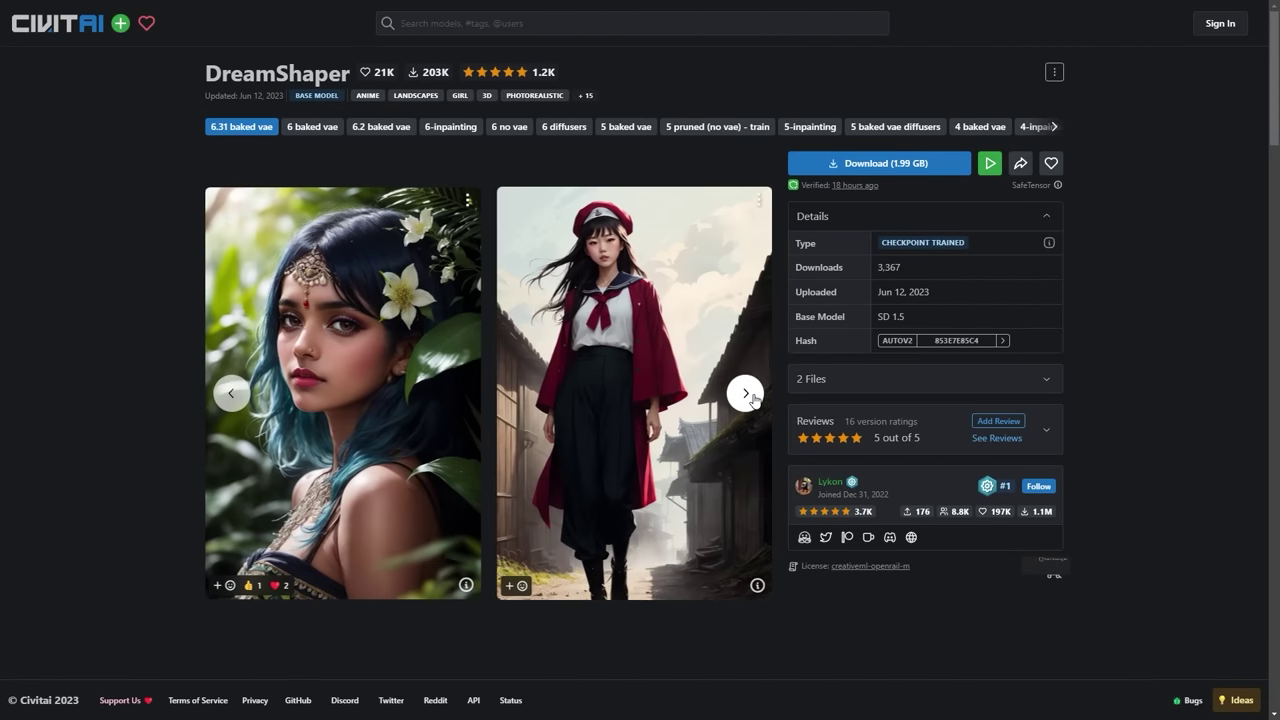
pyautogui.click(745, 394)
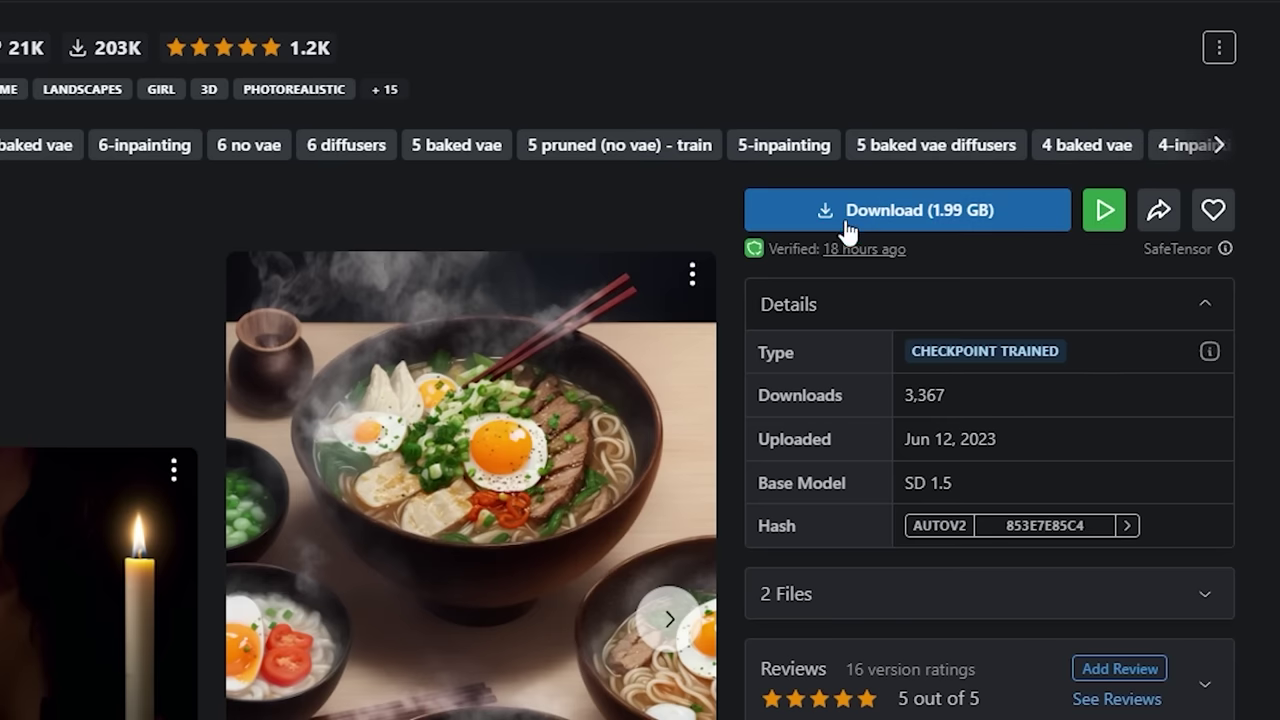
pyautogui.click(912, 215)
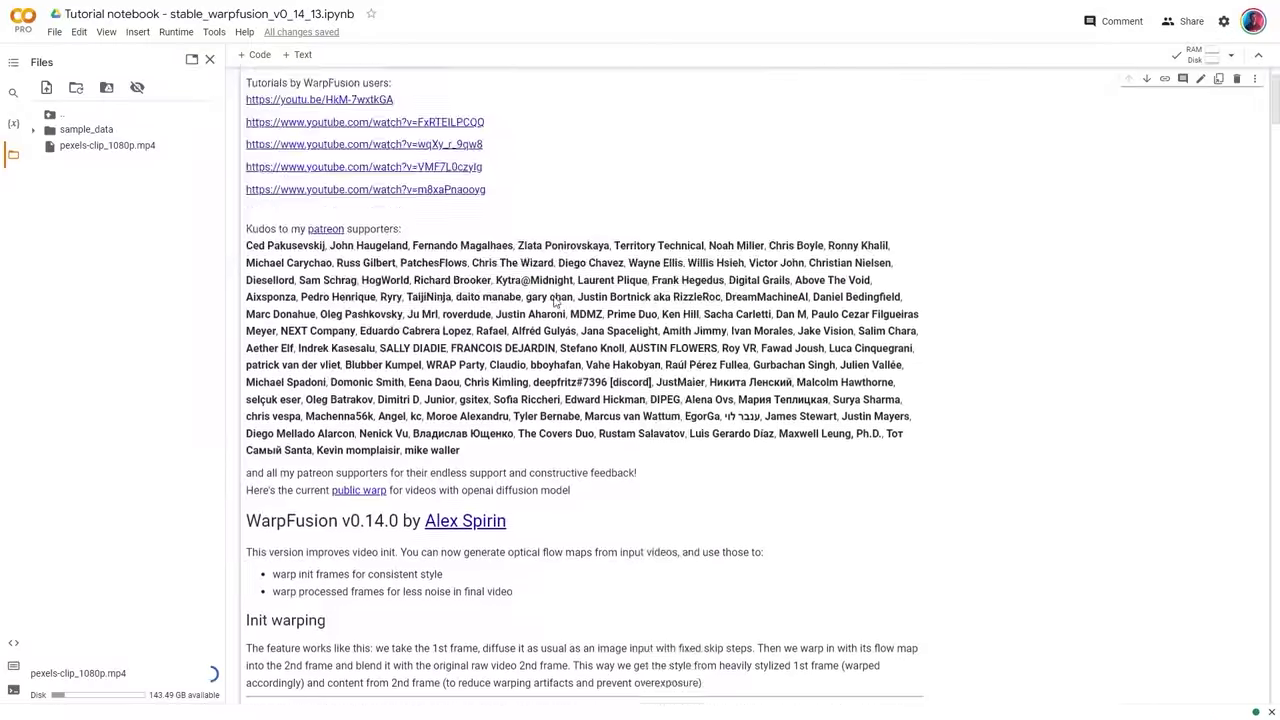
# Change batch_name to Tutorial in Basic Settings, keeping width_height at [720, 1280].
pyautogui.scroll(-6, 555, 301)
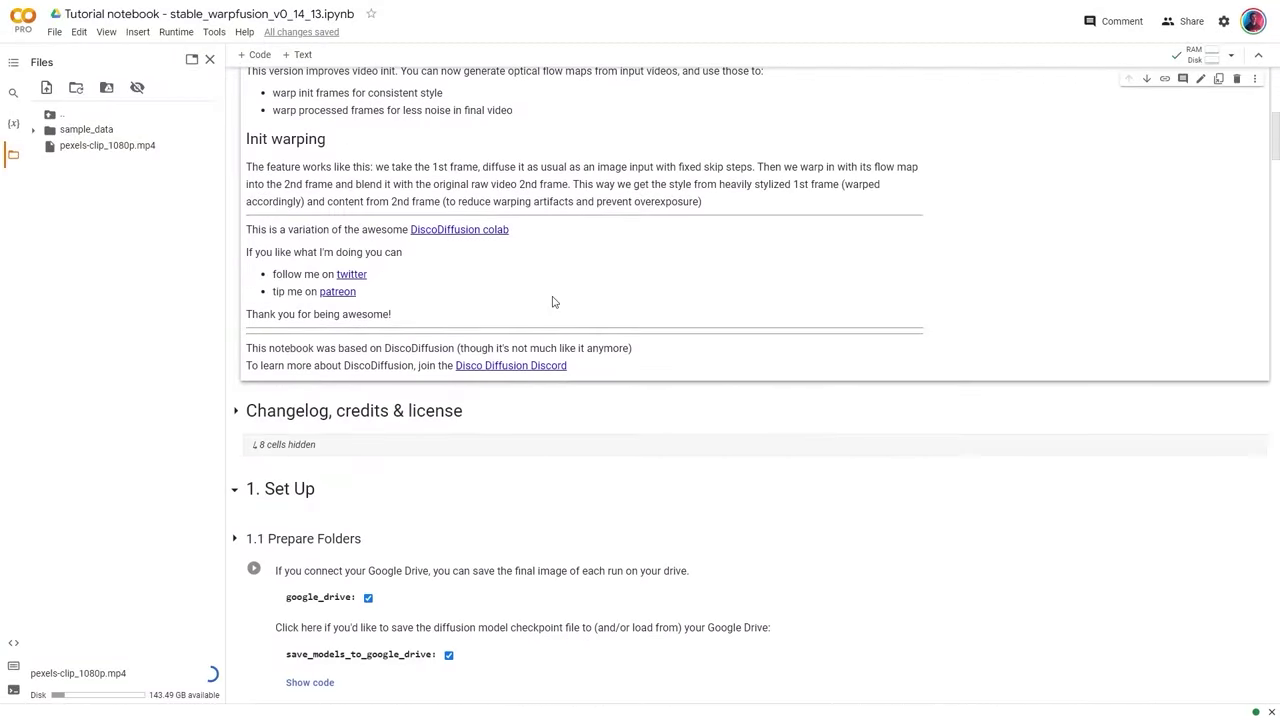
pyautogui.scroll(-10, 383, 340)
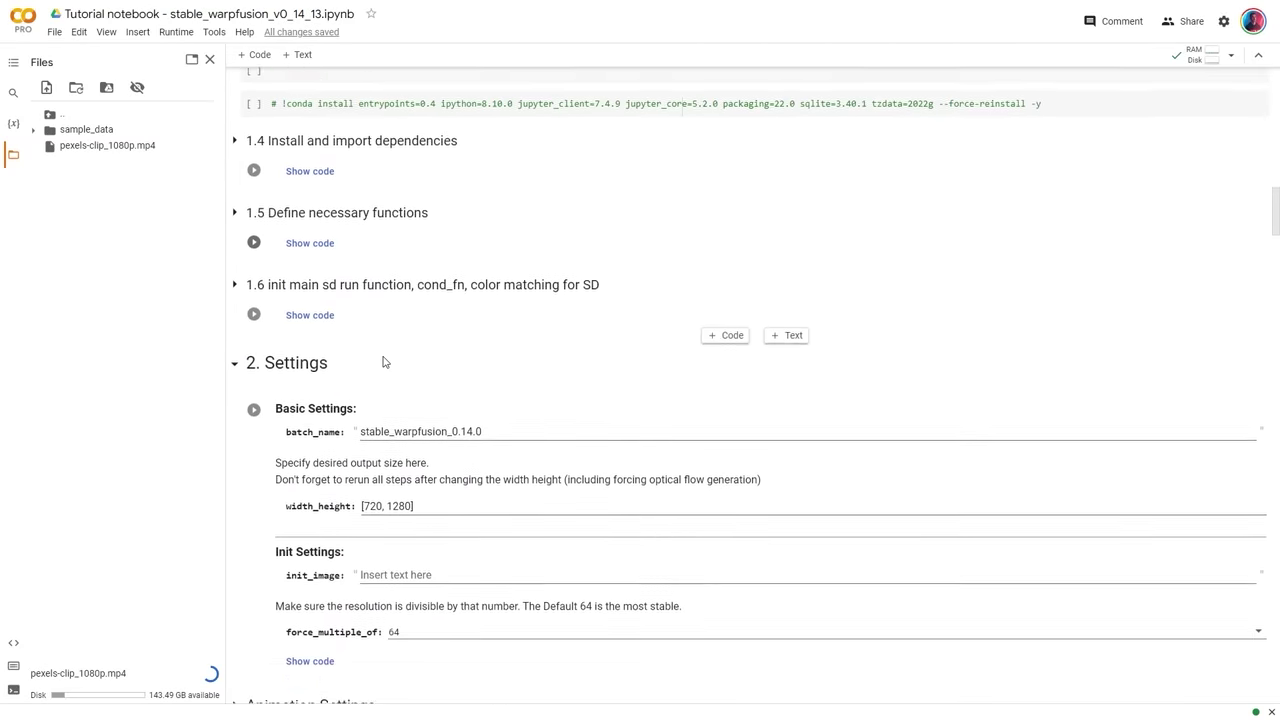
pyautogui.tripleClick(365, 298)
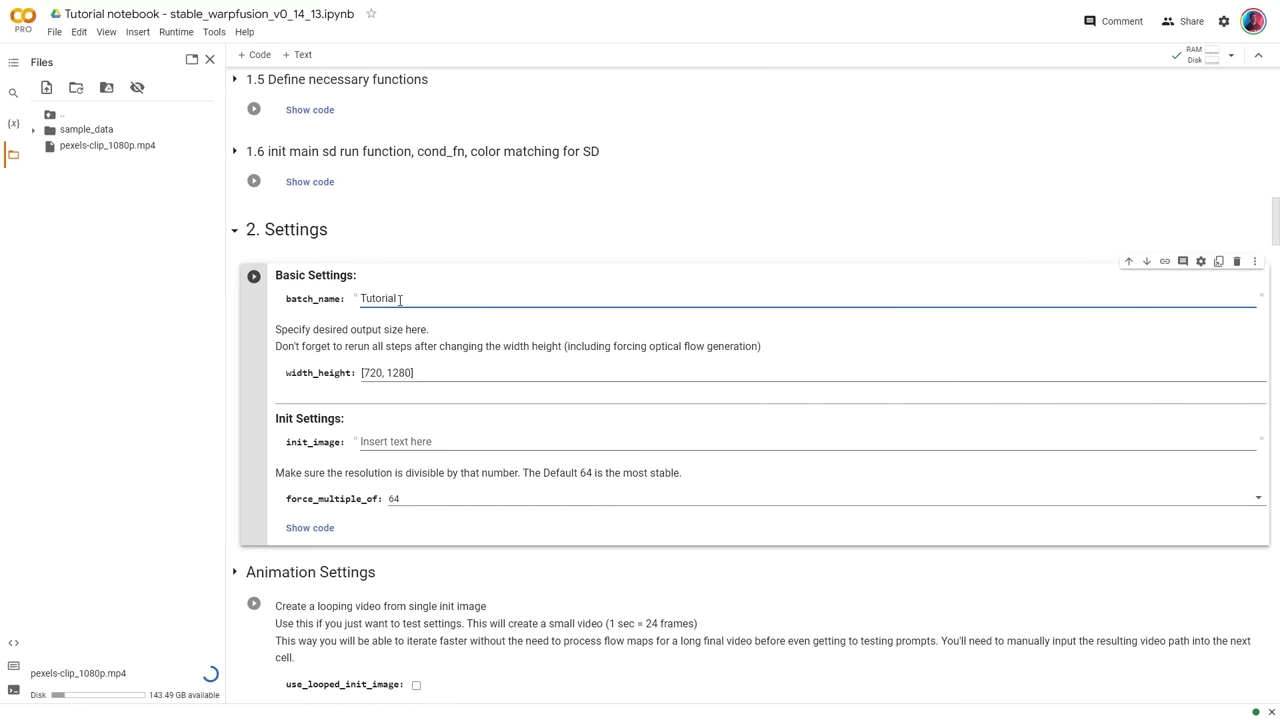
pyautogui.scroll(-1, 400, 299)
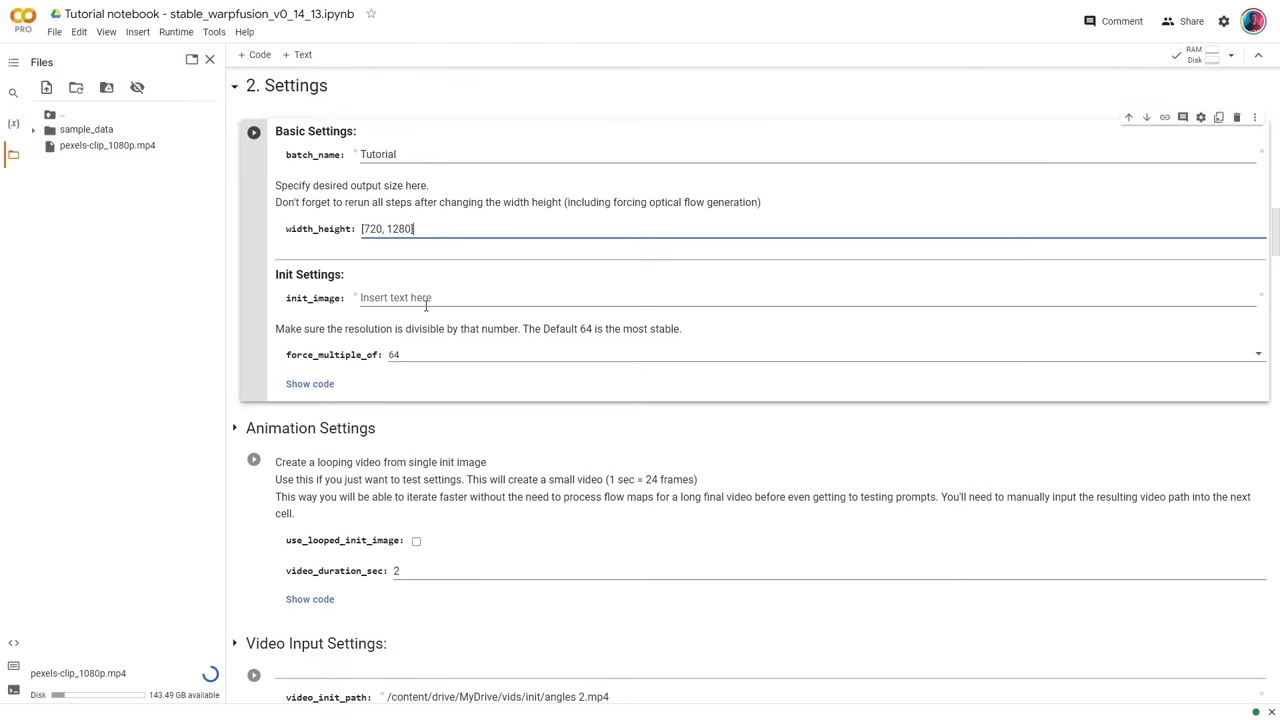
pyautogui.scroll(-5, 484, 506)
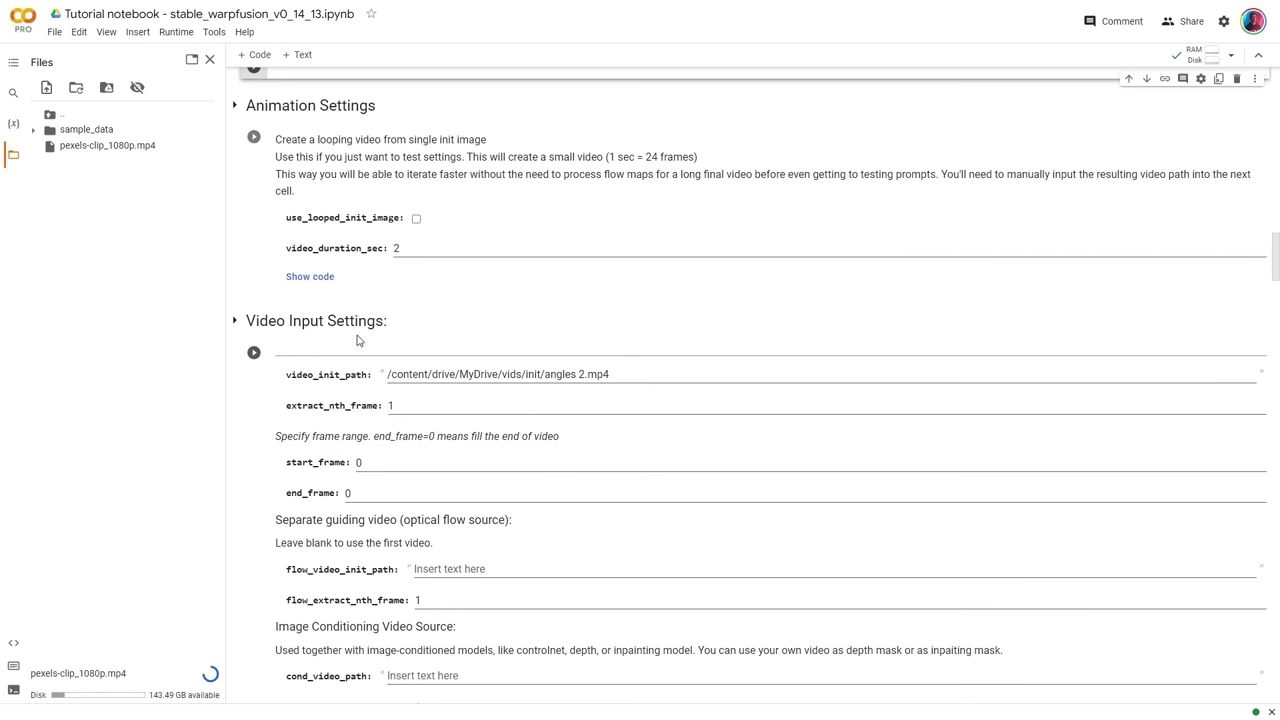
pyautogui.moveTo(616, 374); pyautogui.dragTo(486, 379)
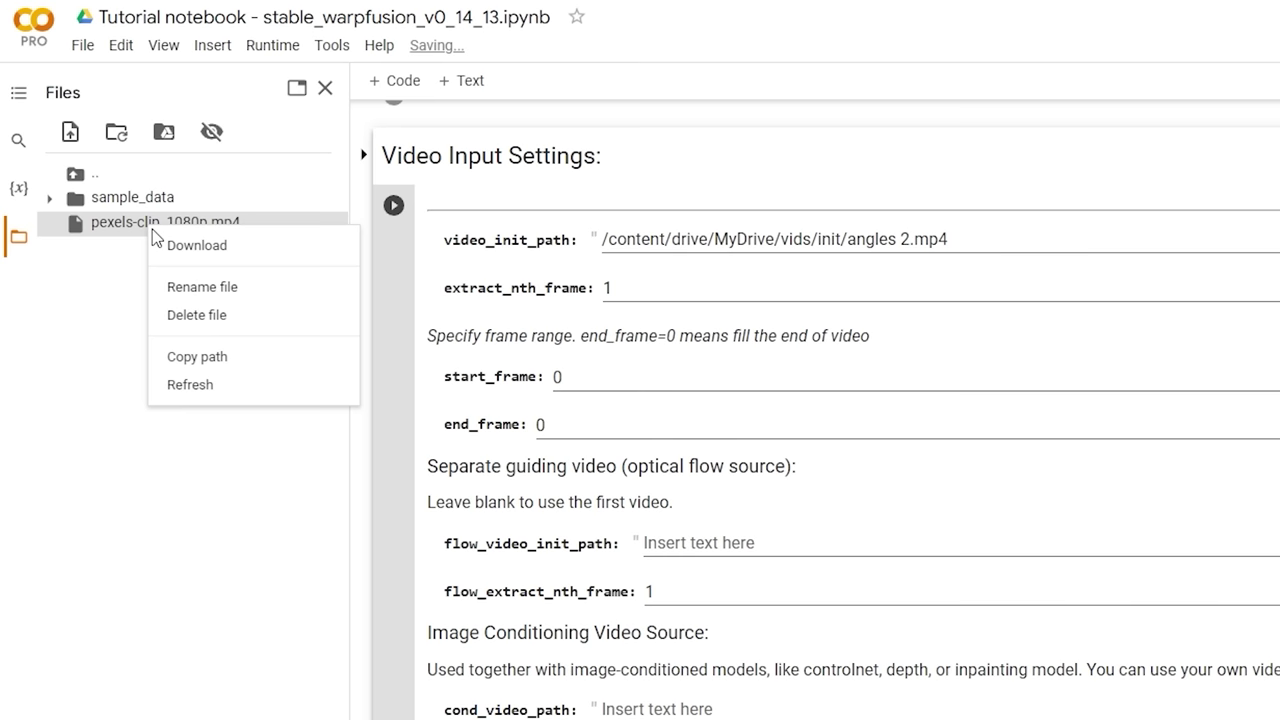
# Set video_init_path to /content/pexels-clip_1080p.mp4 by pasting the clip's copied path.
pyautogui.click(186, 358)
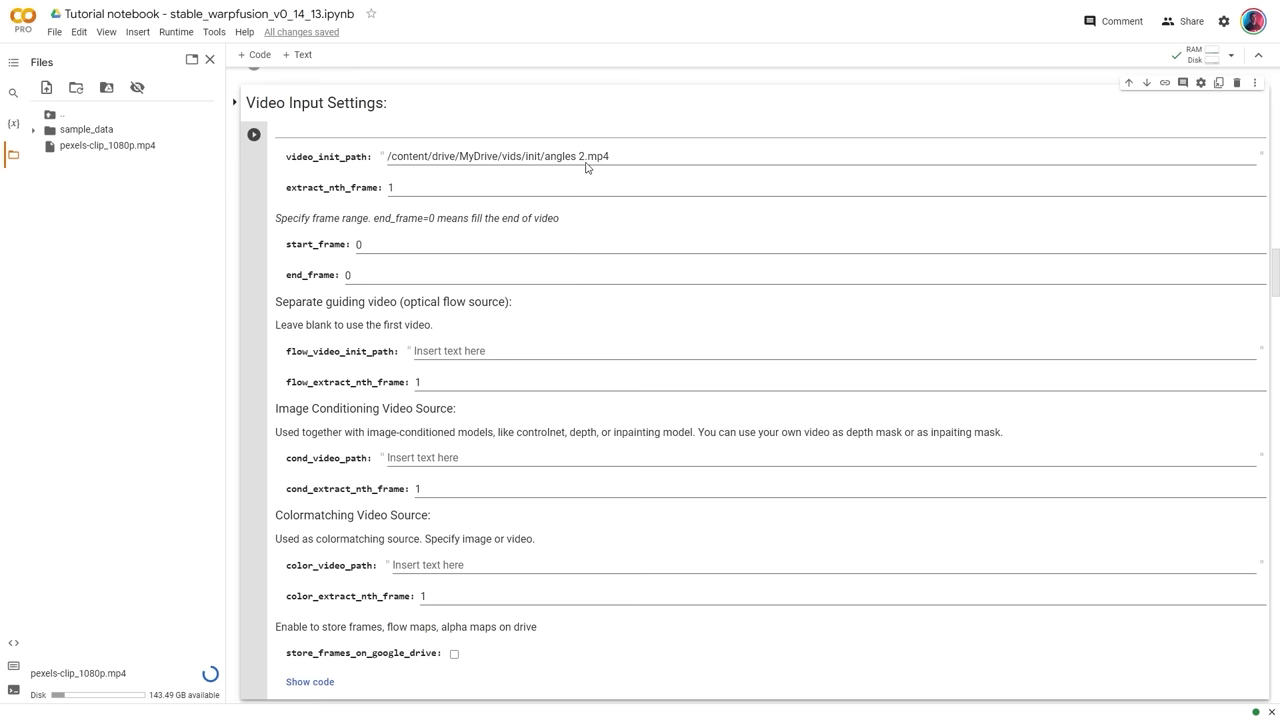
pyautogui.rightClick(403, 156)
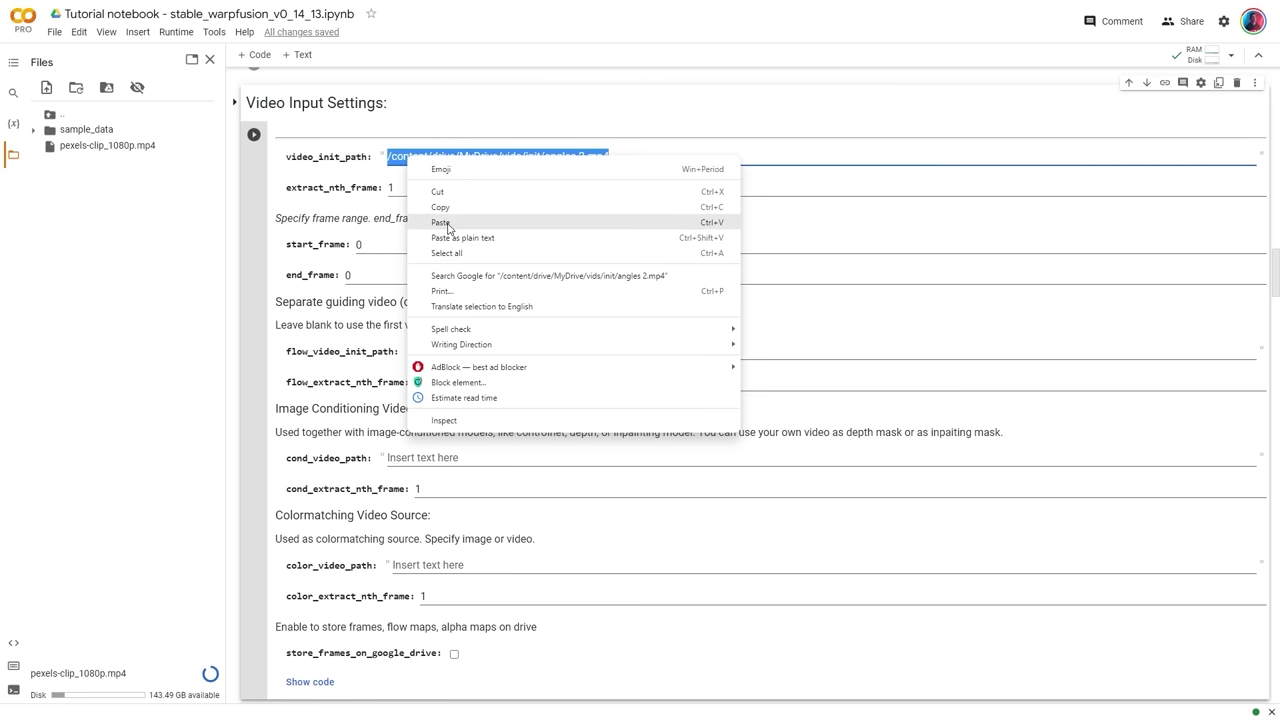
pyautogui.click(448, 224)
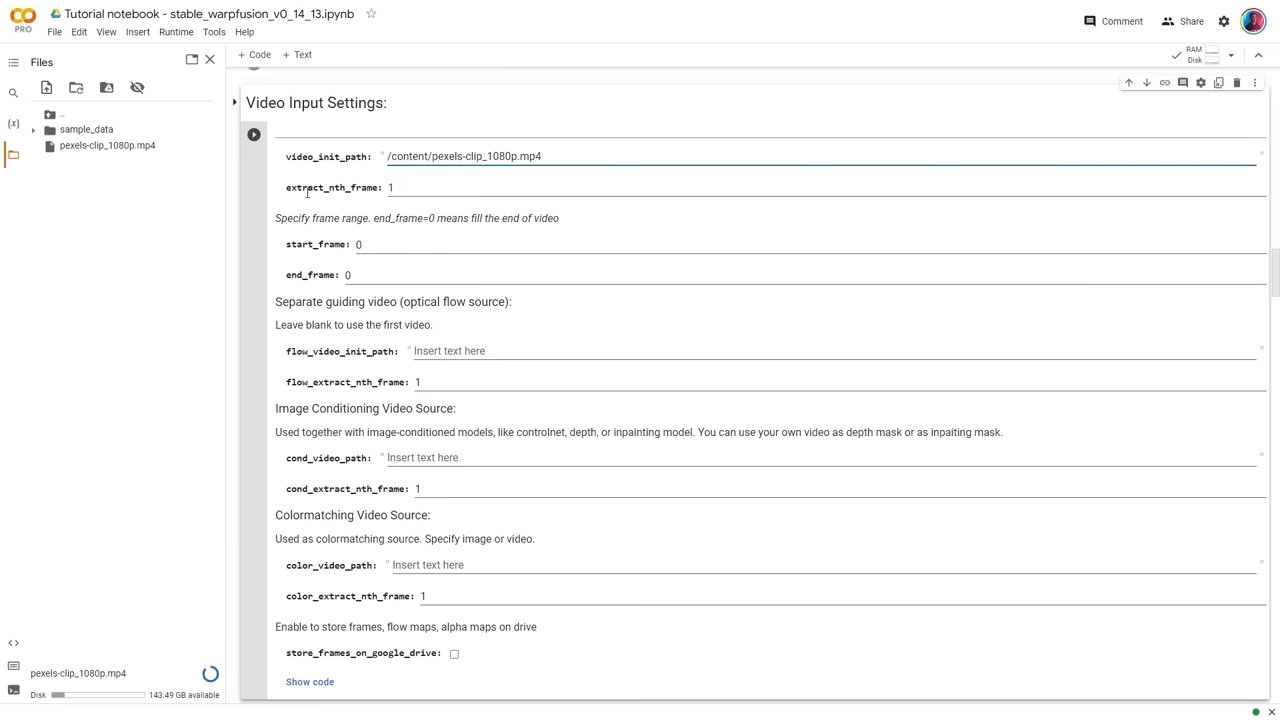
pyautogui.moveTo(376, 186); pyautogui.dragTo(296, 185)
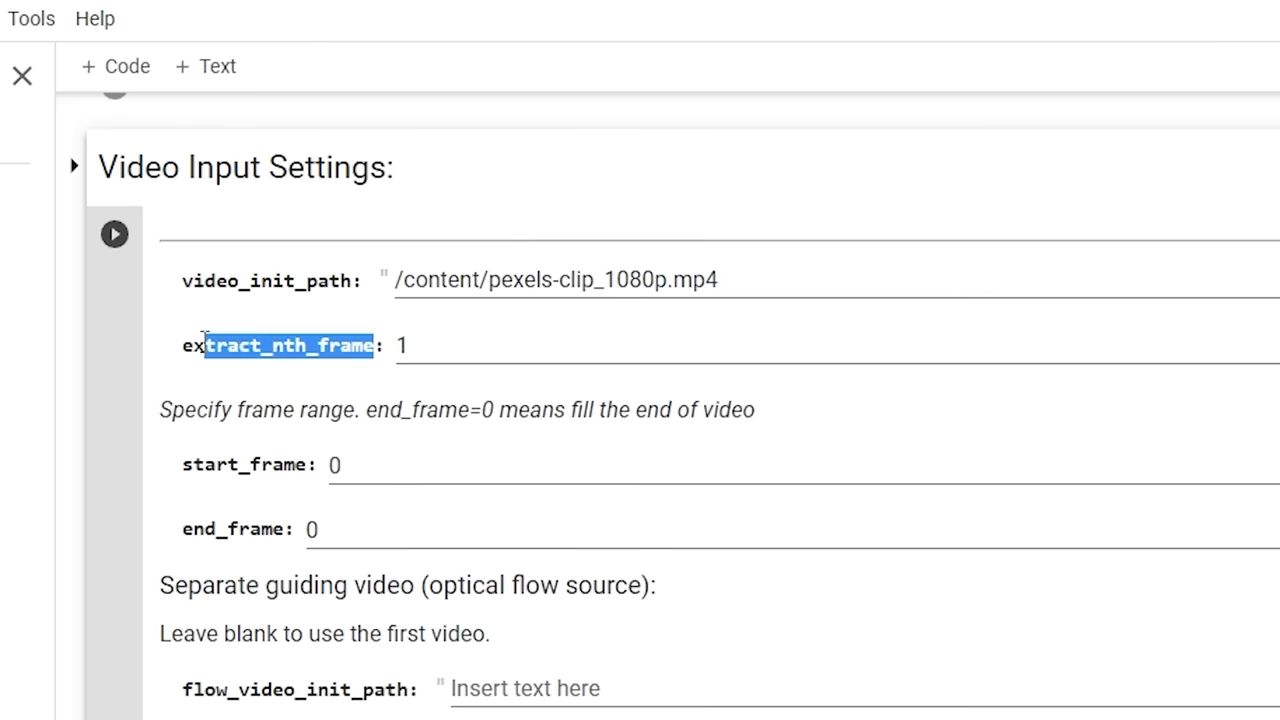
pyautogui.doubleClick(400, 346)
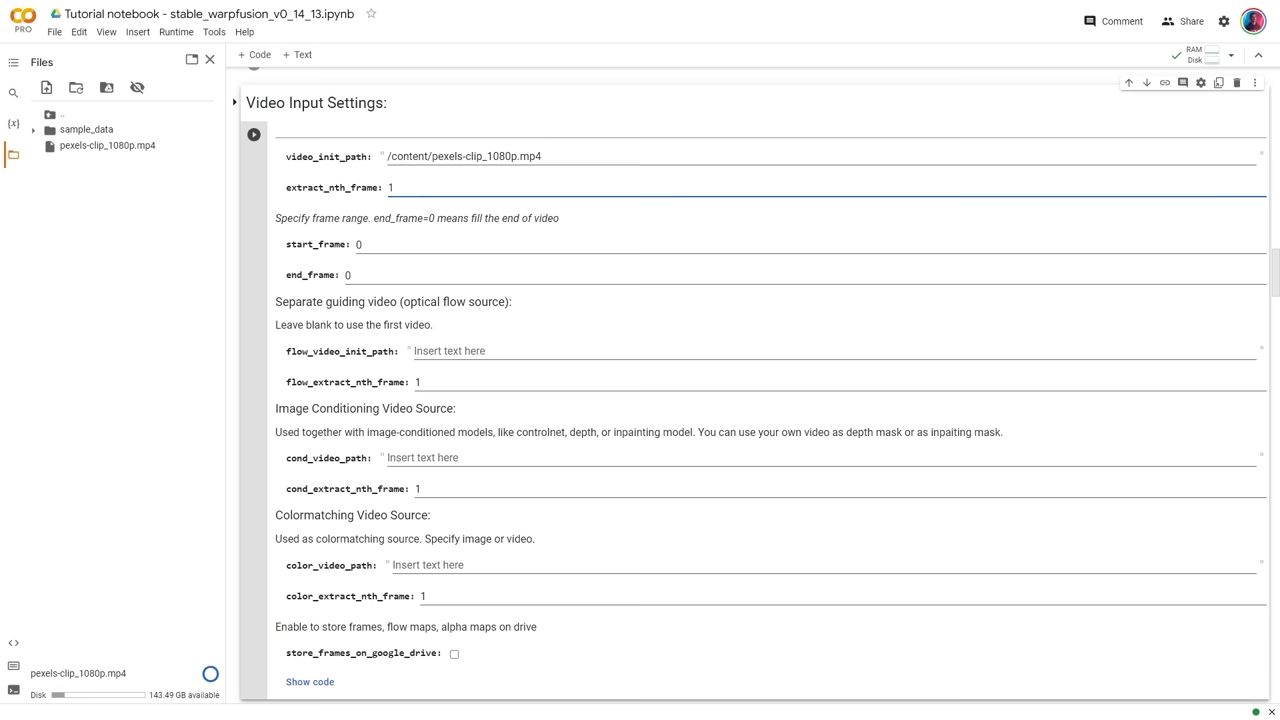
# Turn on extract_background_mask in the Video Masking settings.
pyautogui.scroll(-5, 363, 257)
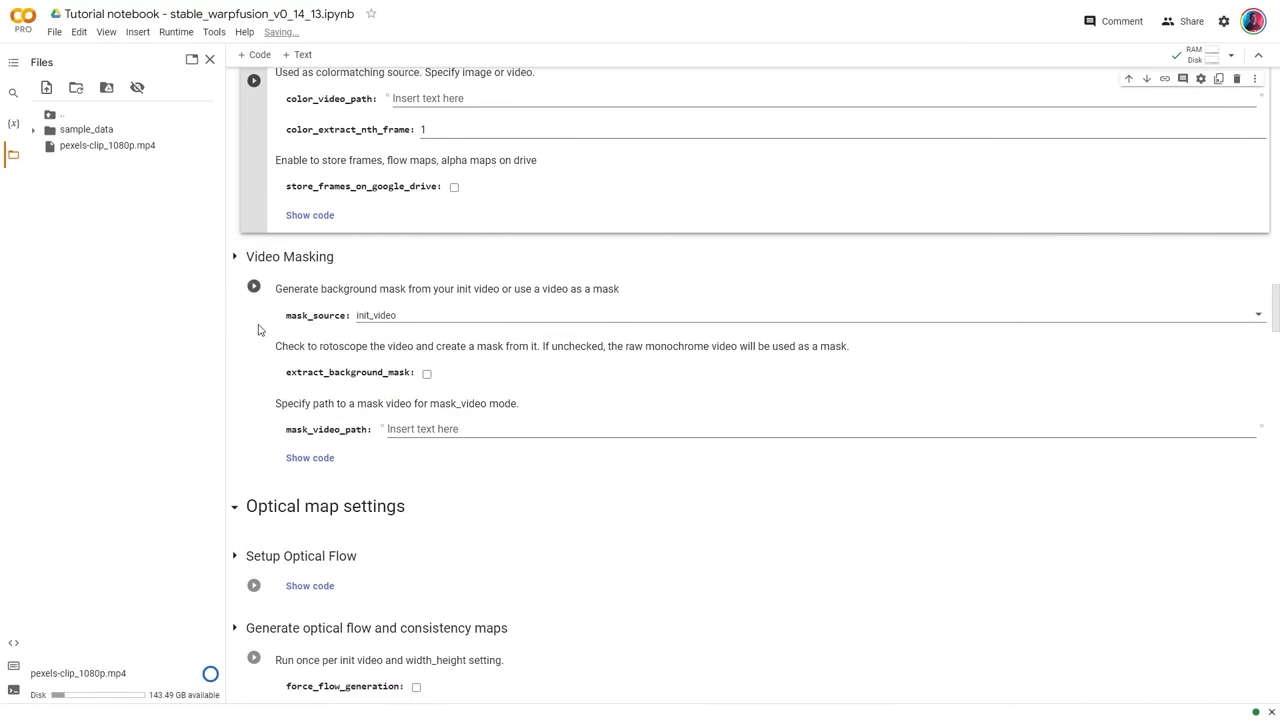
pyautogui.click(295, 372)
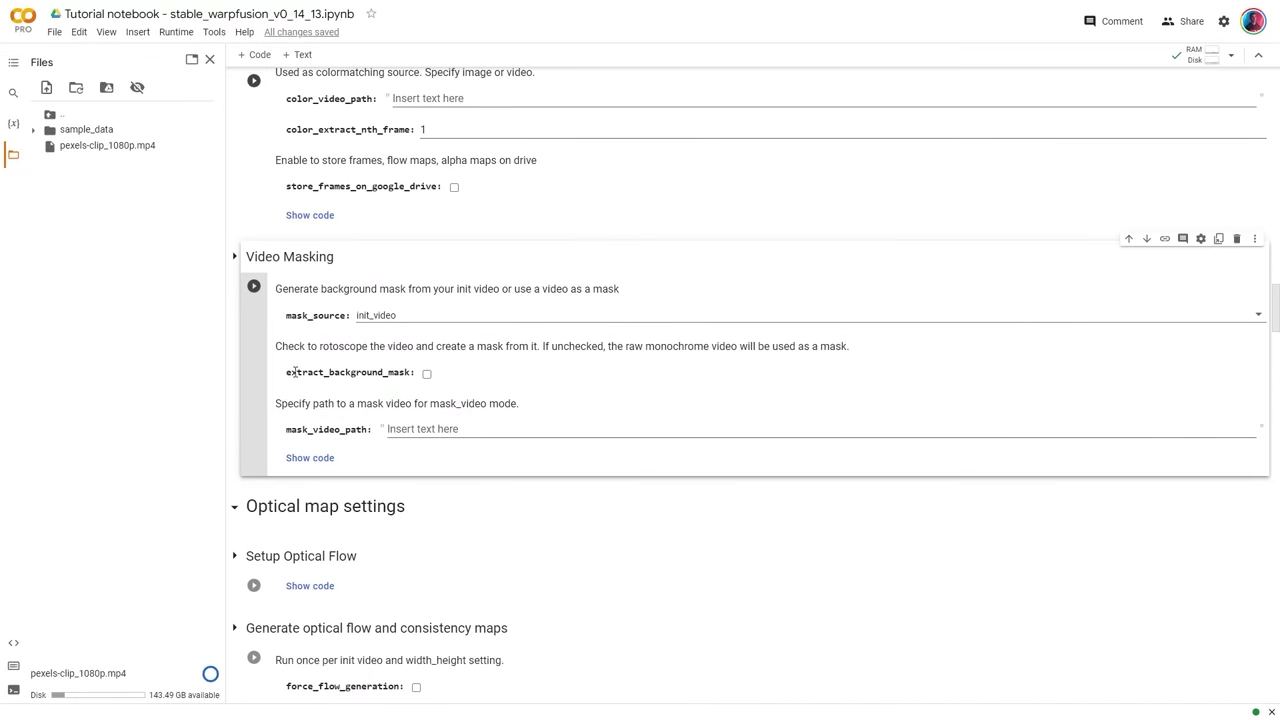
pyautogui.click(427, 375)
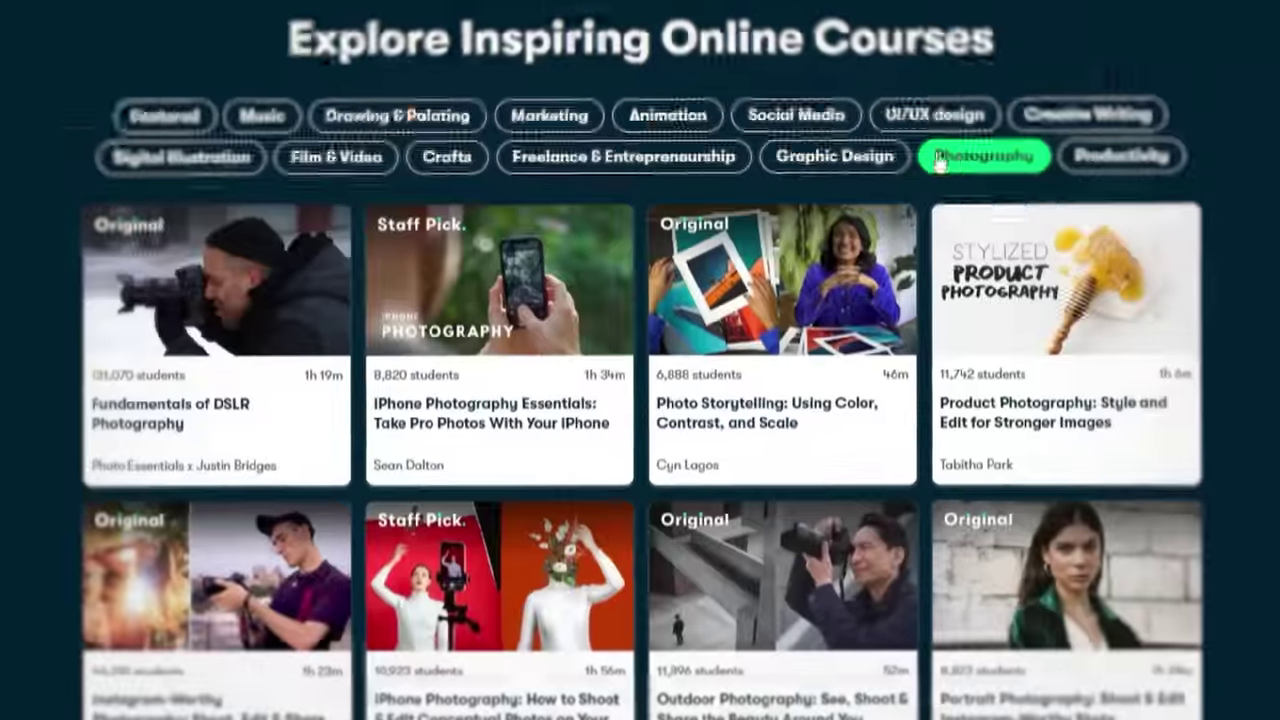
pyautogui.click(400, 205)
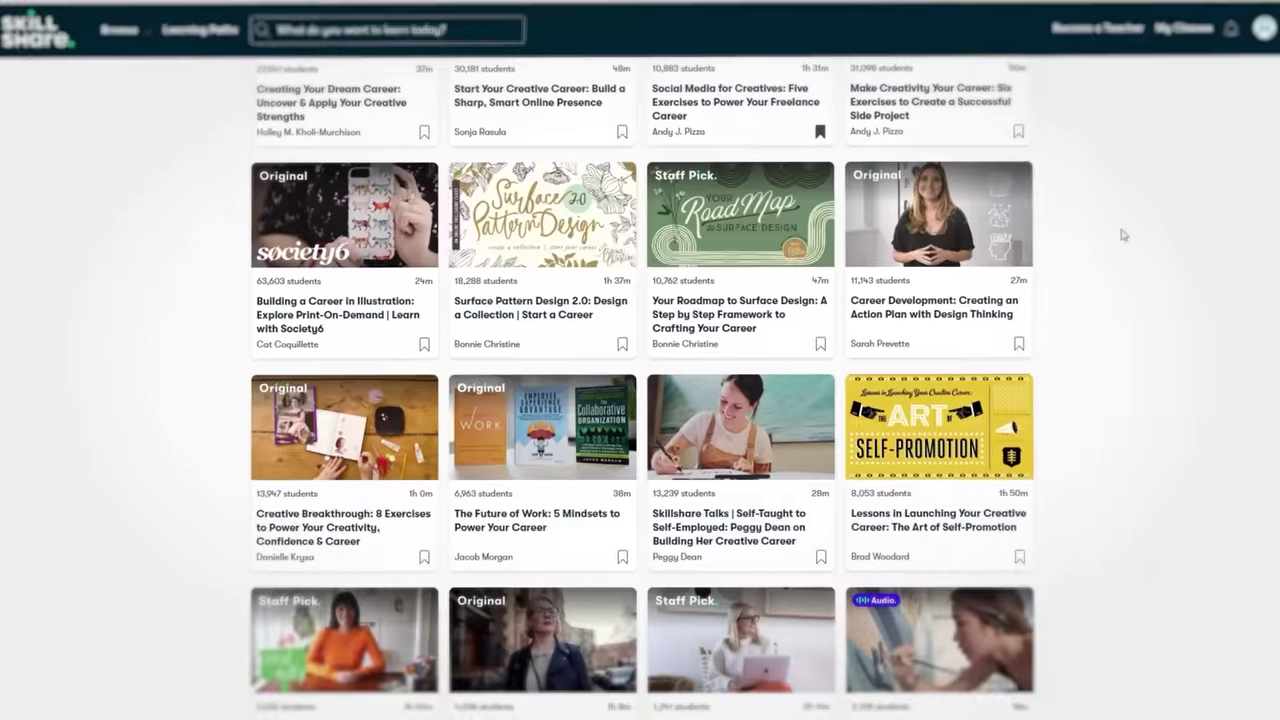
pyautogui.scroll(-2, 1142, 225)
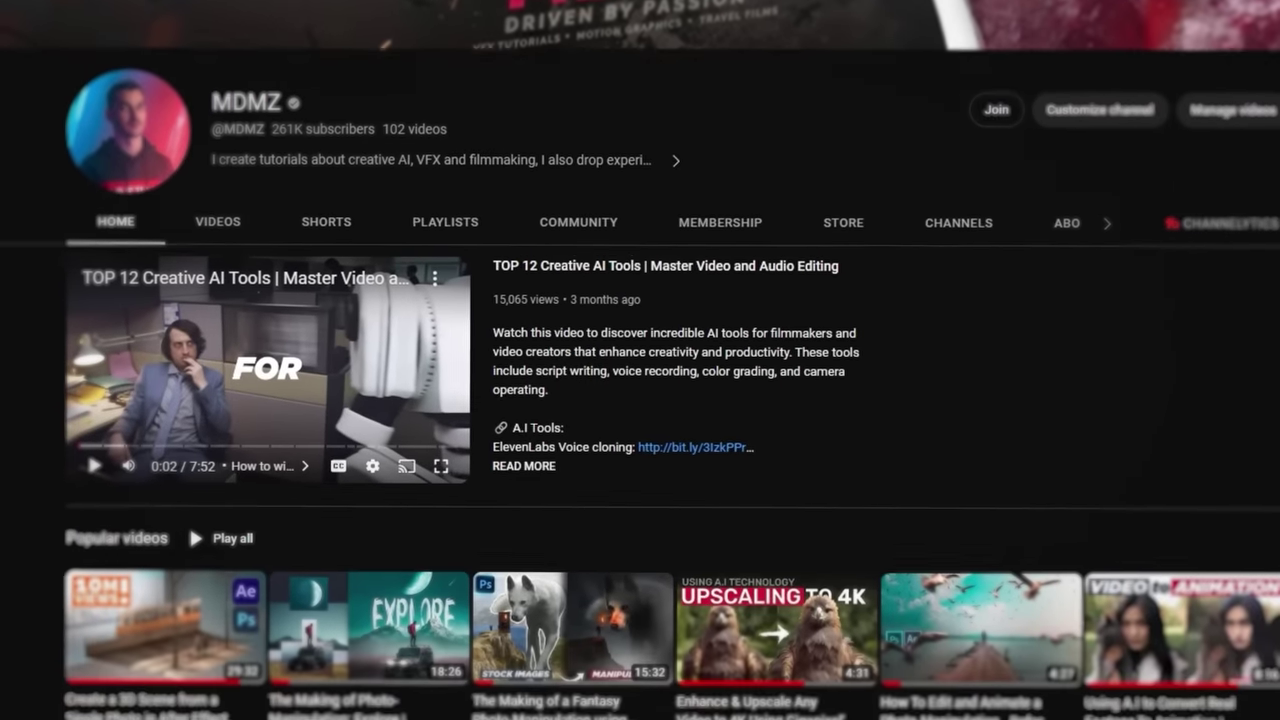
pyautogui.scroll(-2, 640, 400)
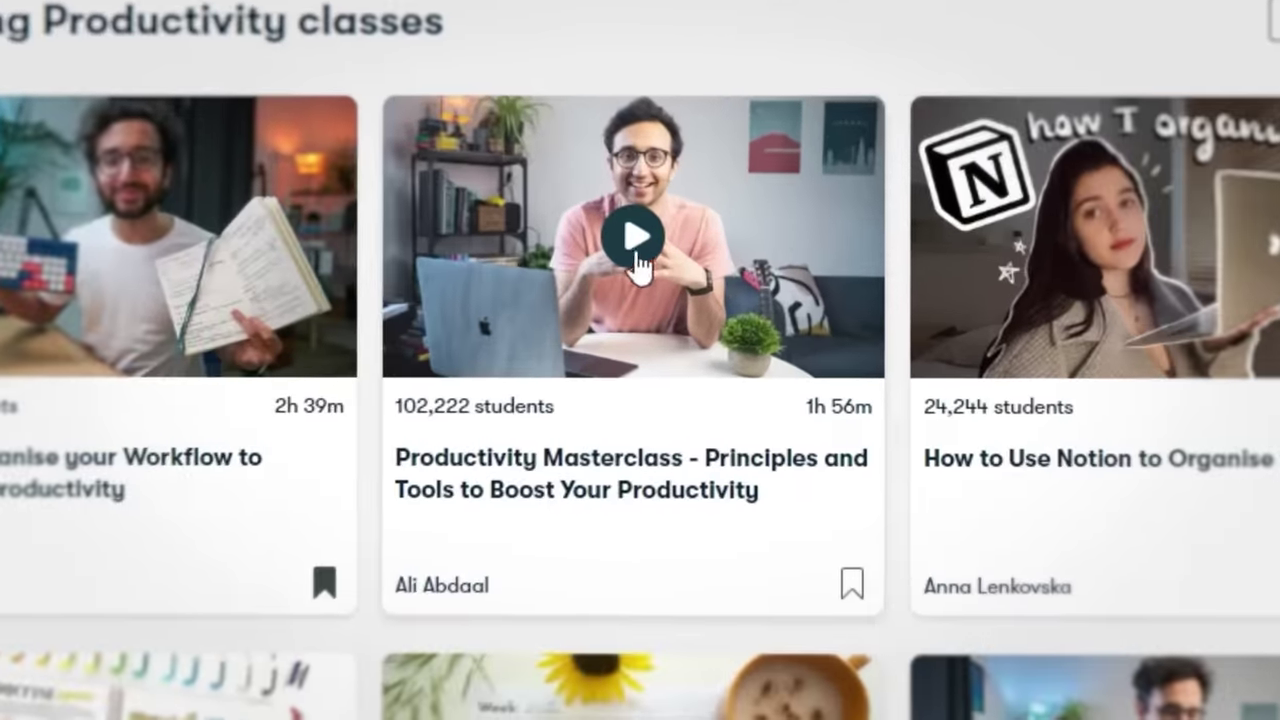
pyautogui.click(737, 275)
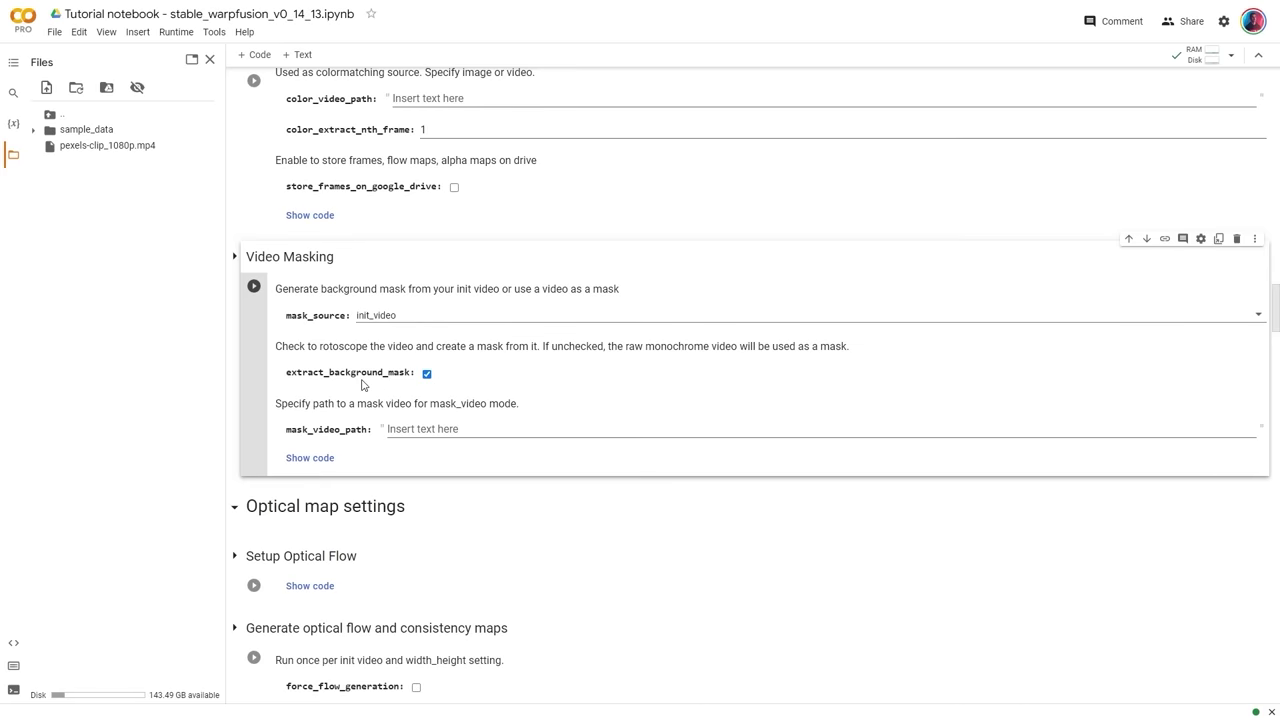
pyautogui.scroll(-5, 361, 384)
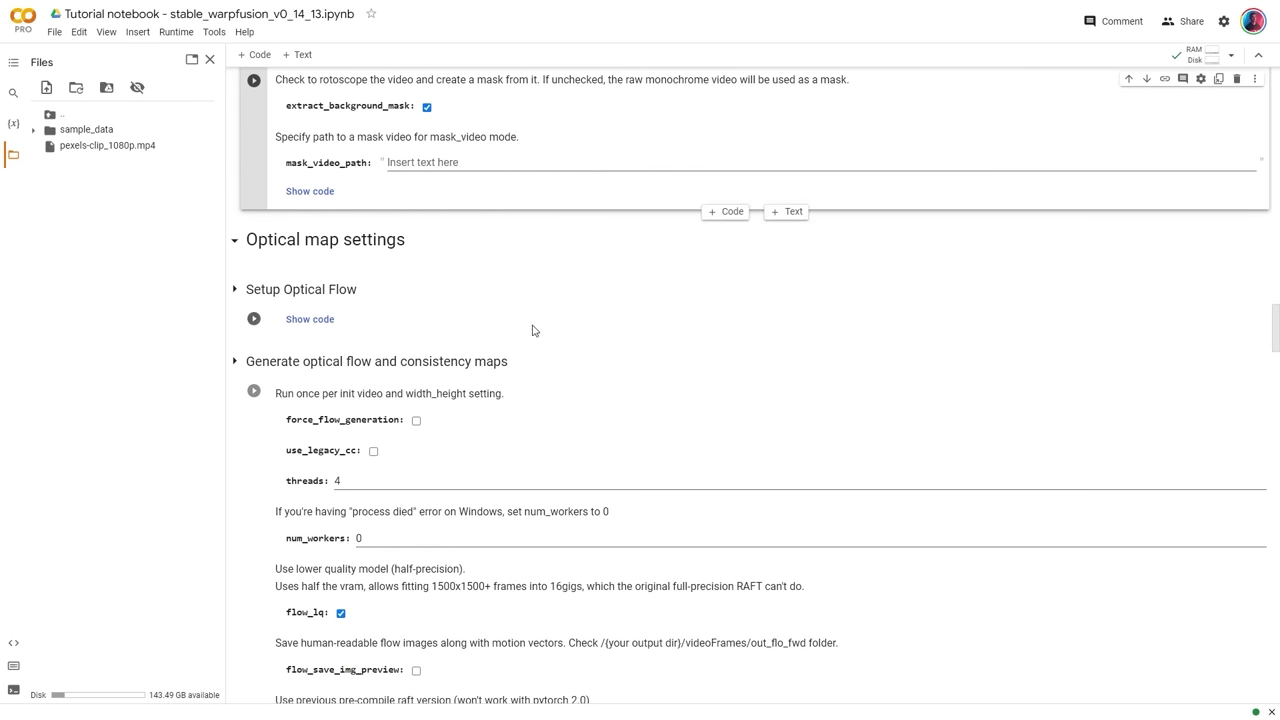
pyautogui.scroll(-1, 533, 330)
pyautogui.scroll(-3, 416, 358)
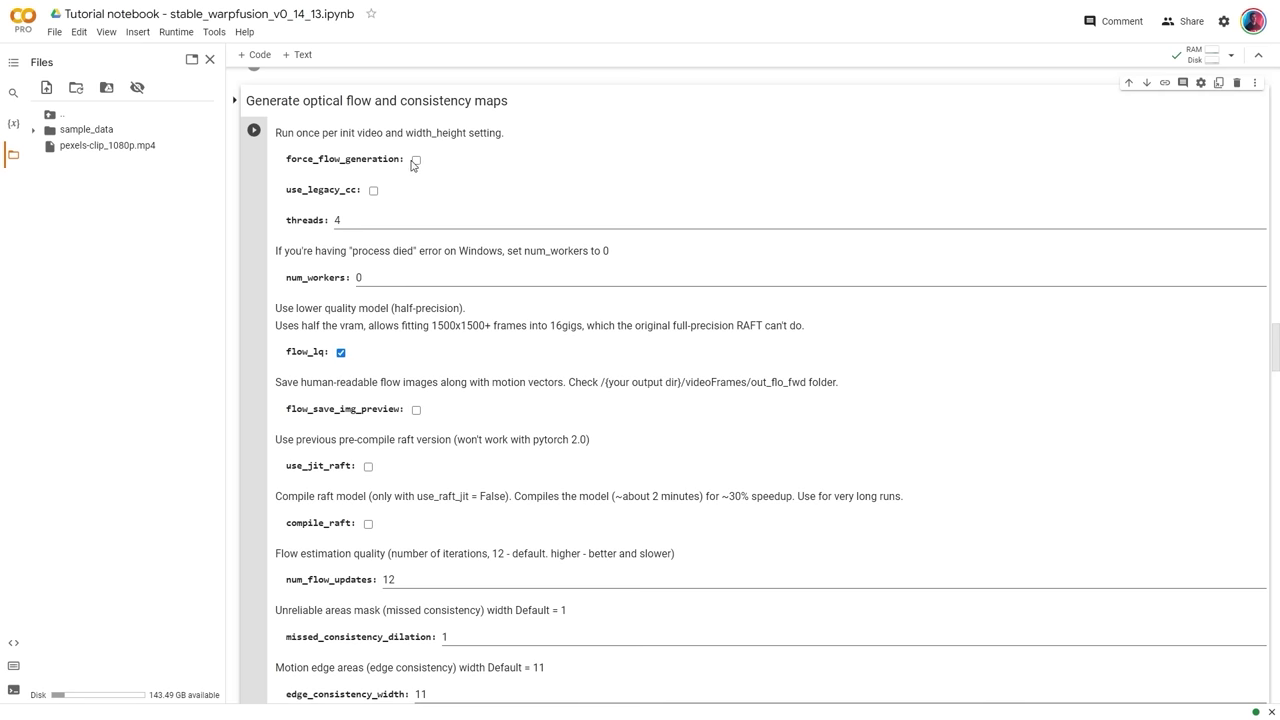
pyautogui.scroll(-13, 416, 165)
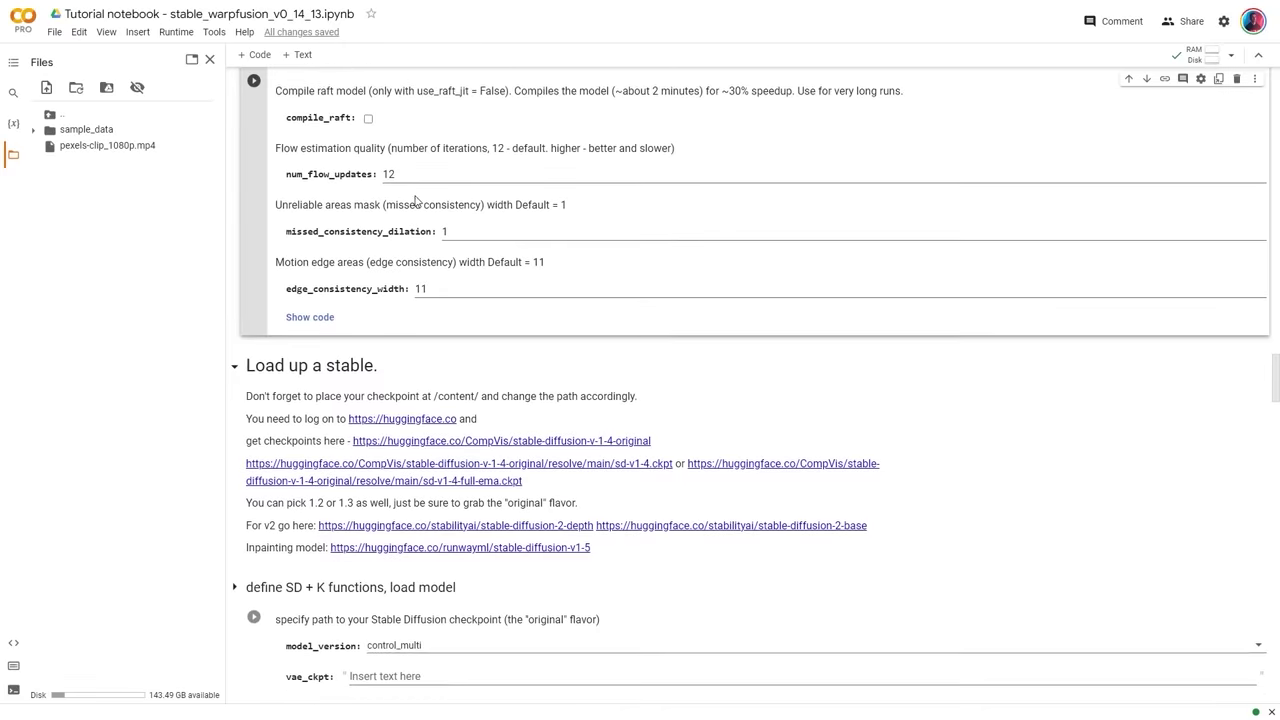
pyautogui.scroll(-1, 338, 265)
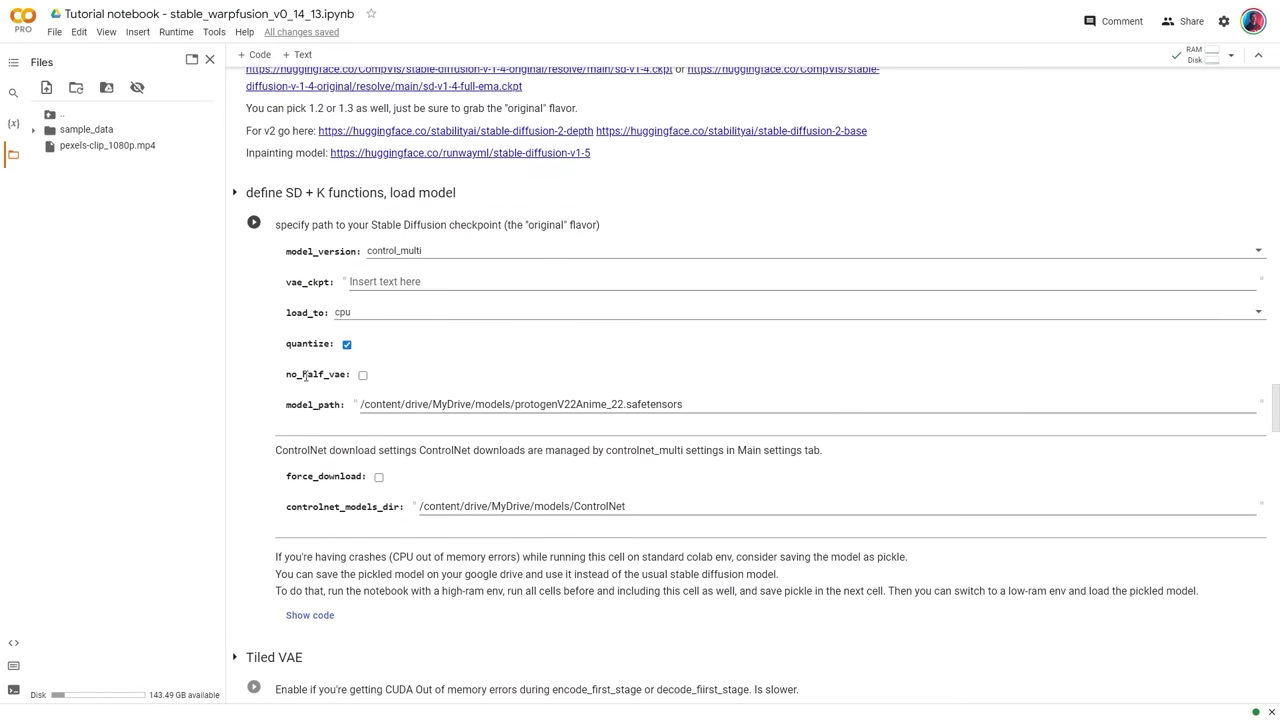
pyautogui.moveTo(692, 407); pyautogui.dragTo(515, 404)
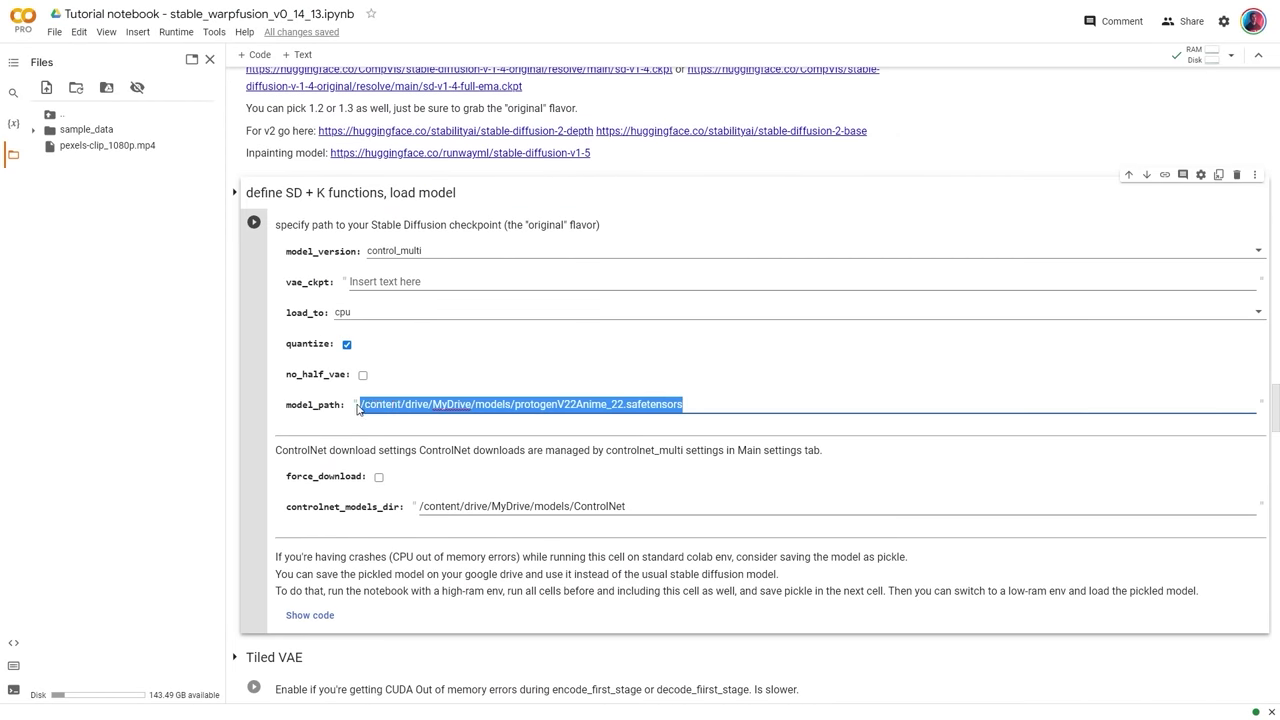
pyautogui.click(691, 407)
pyautogui.click(408, 404)
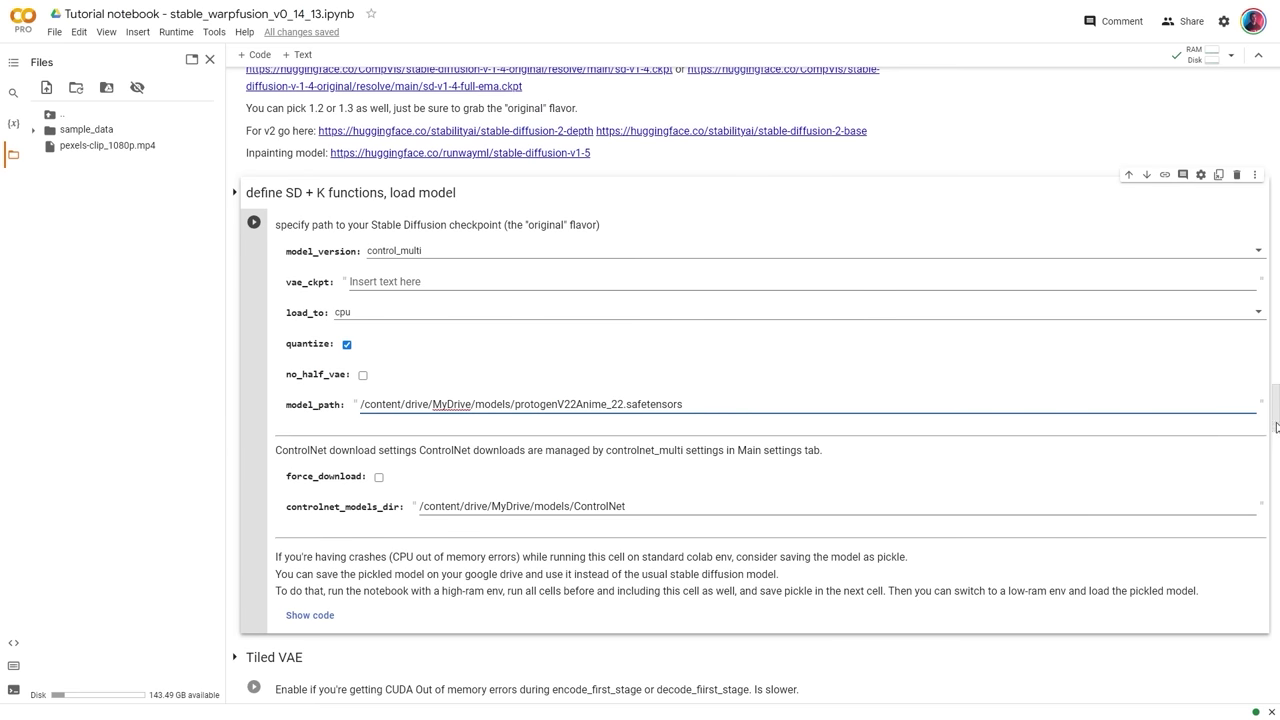
pyautogui.scroll(15, 1276, 426)
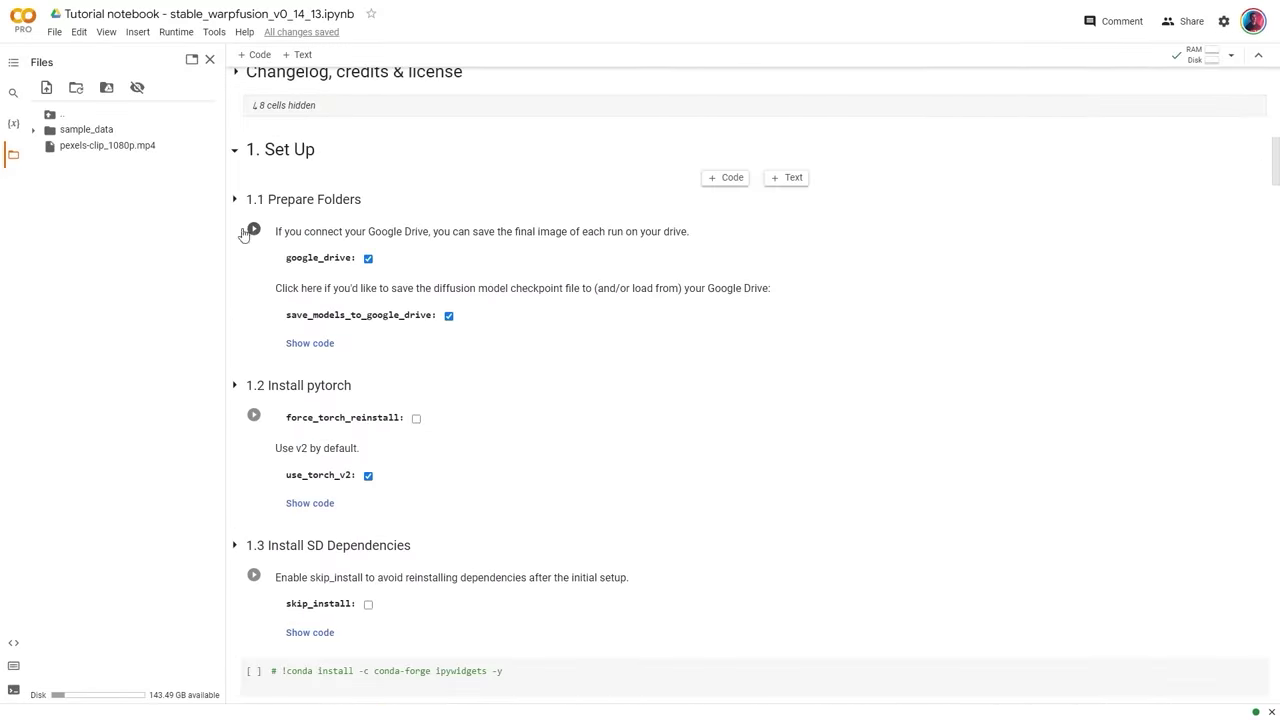
# Run Prepare Folders and grant the notebook access to mount Google Drive.
pyautogui.click(254, 231)
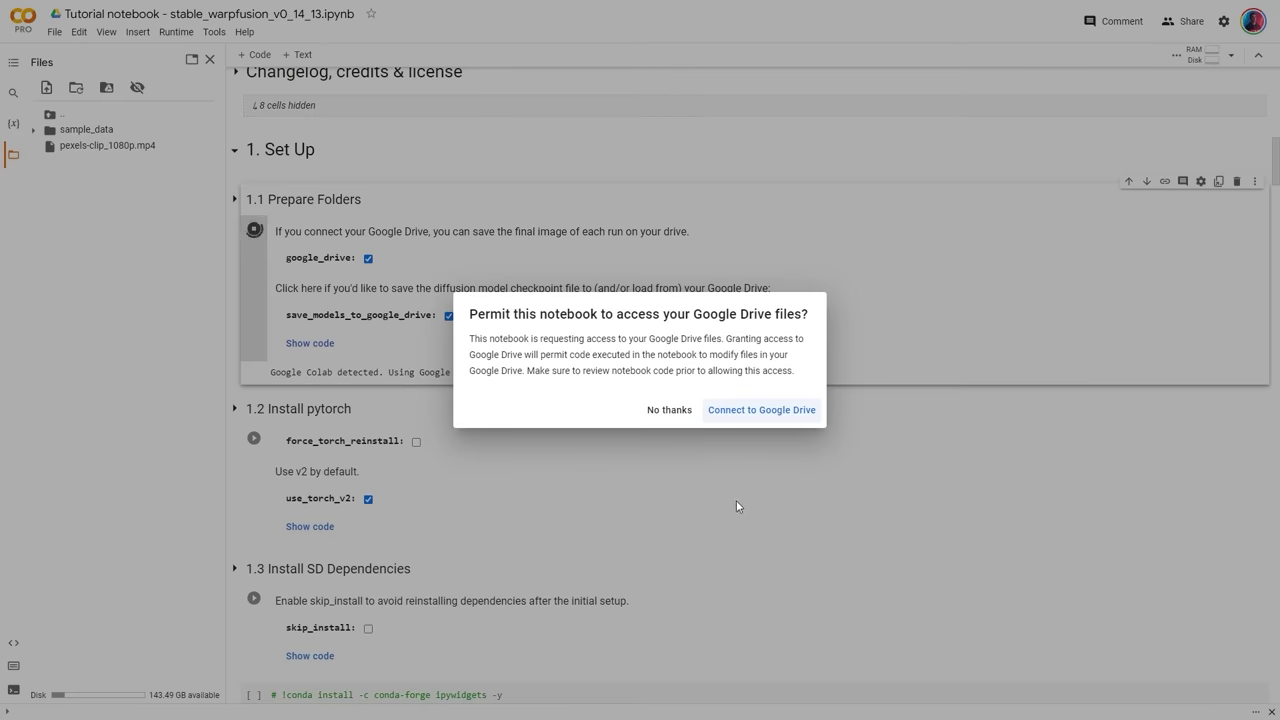
pyautogui.click(761, 410)
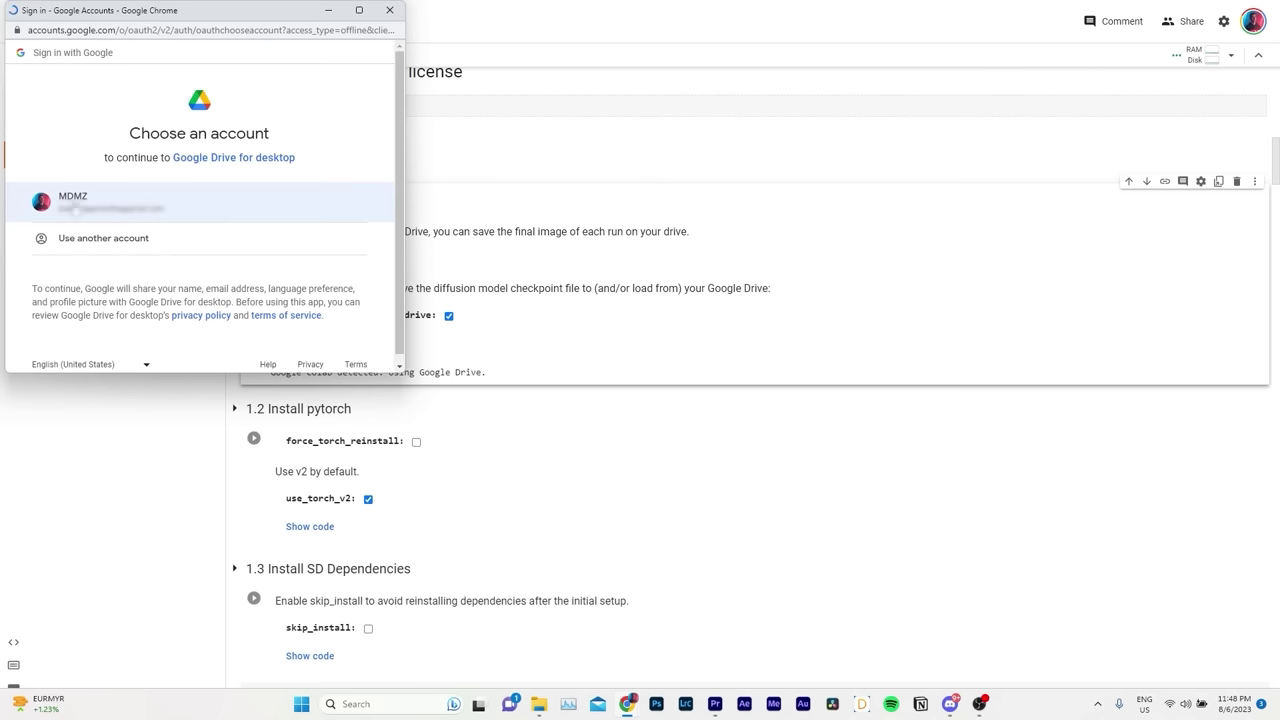
pyautogui.click(103, 205)
pyautogui.scroll(-5, 250, 250)
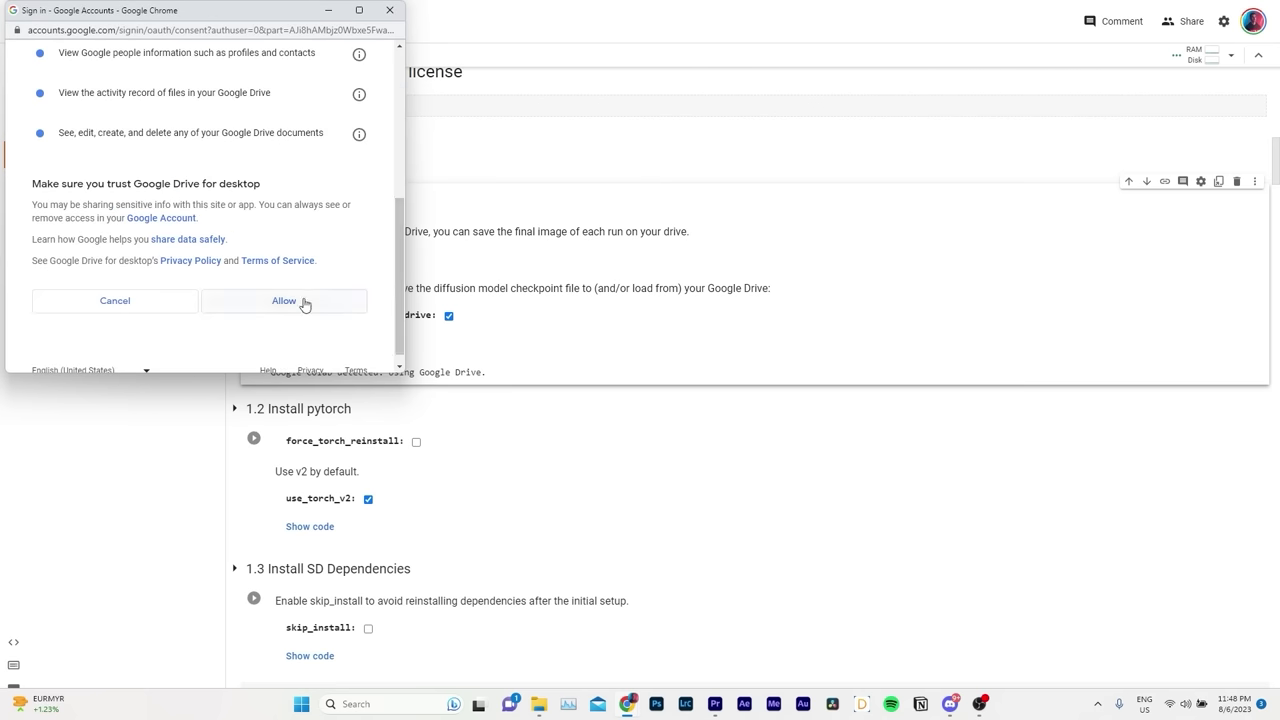
pyautogui.click(284, 302)
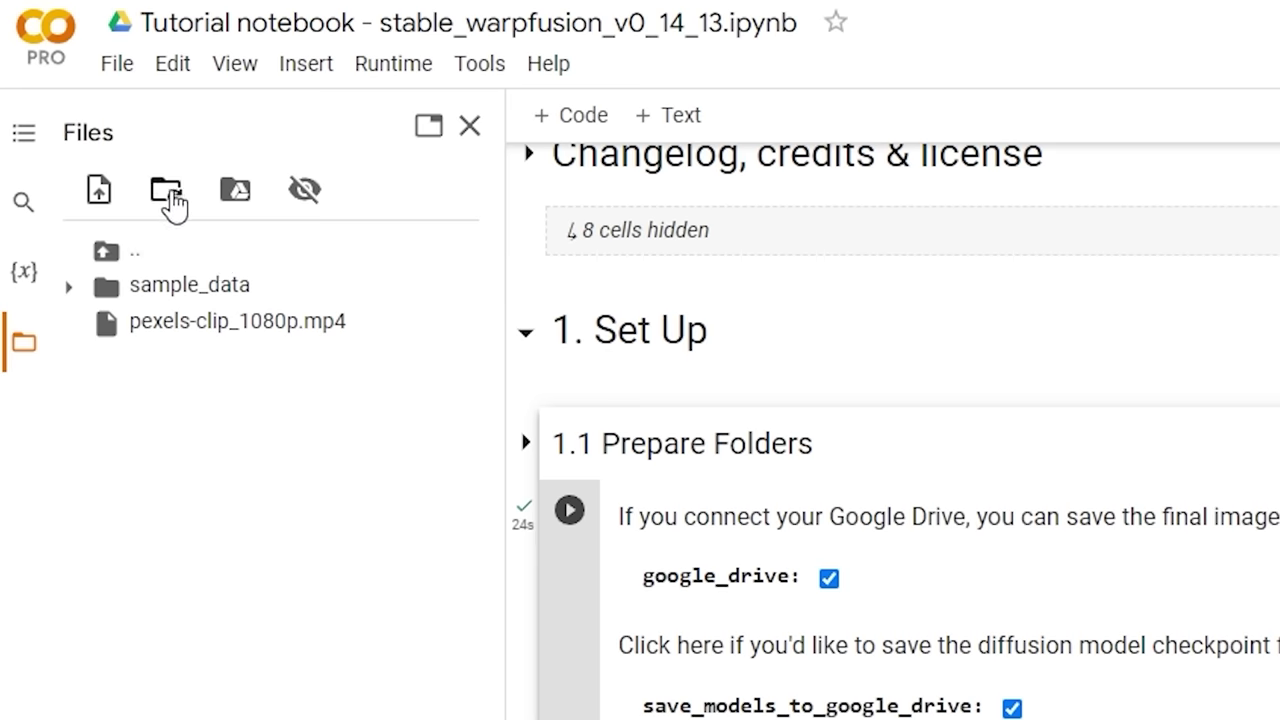
pyautogui.click(168, 196)
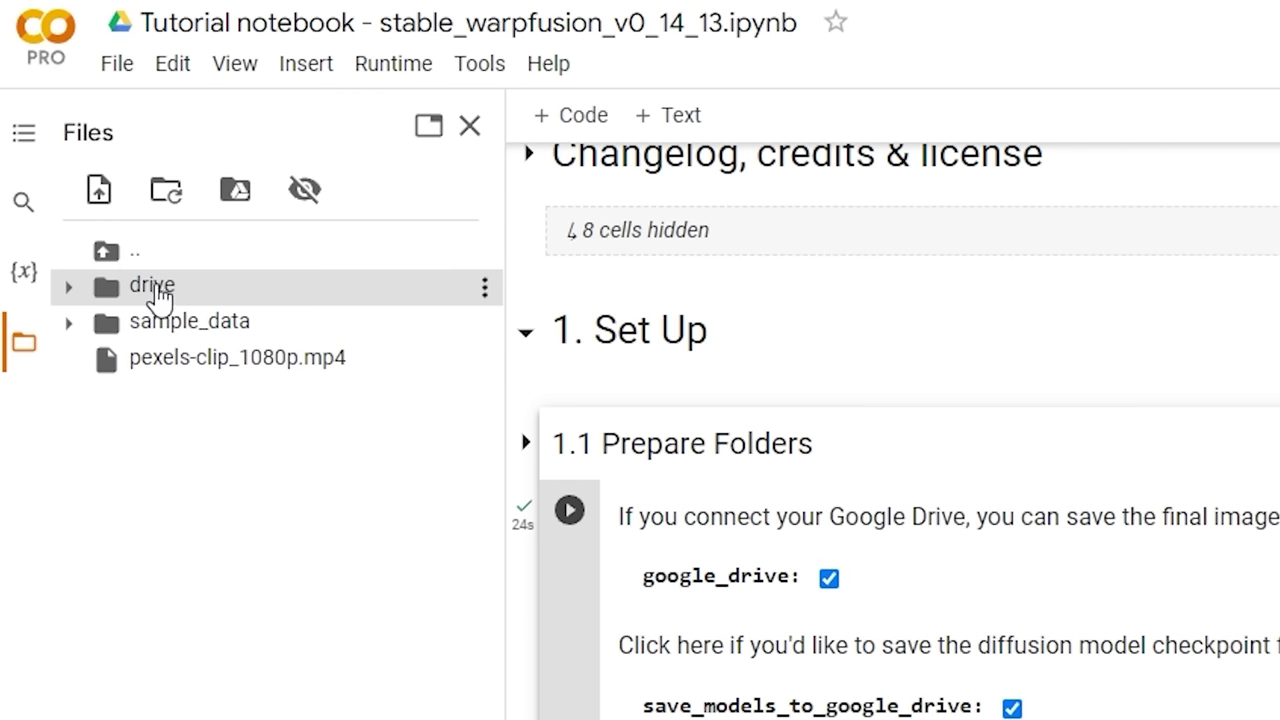
# Set model_path to /content/drive/MyDrive/AI models/dreamshaper_6BakedVae.safetensors.
pyautogui.click(68, 289)
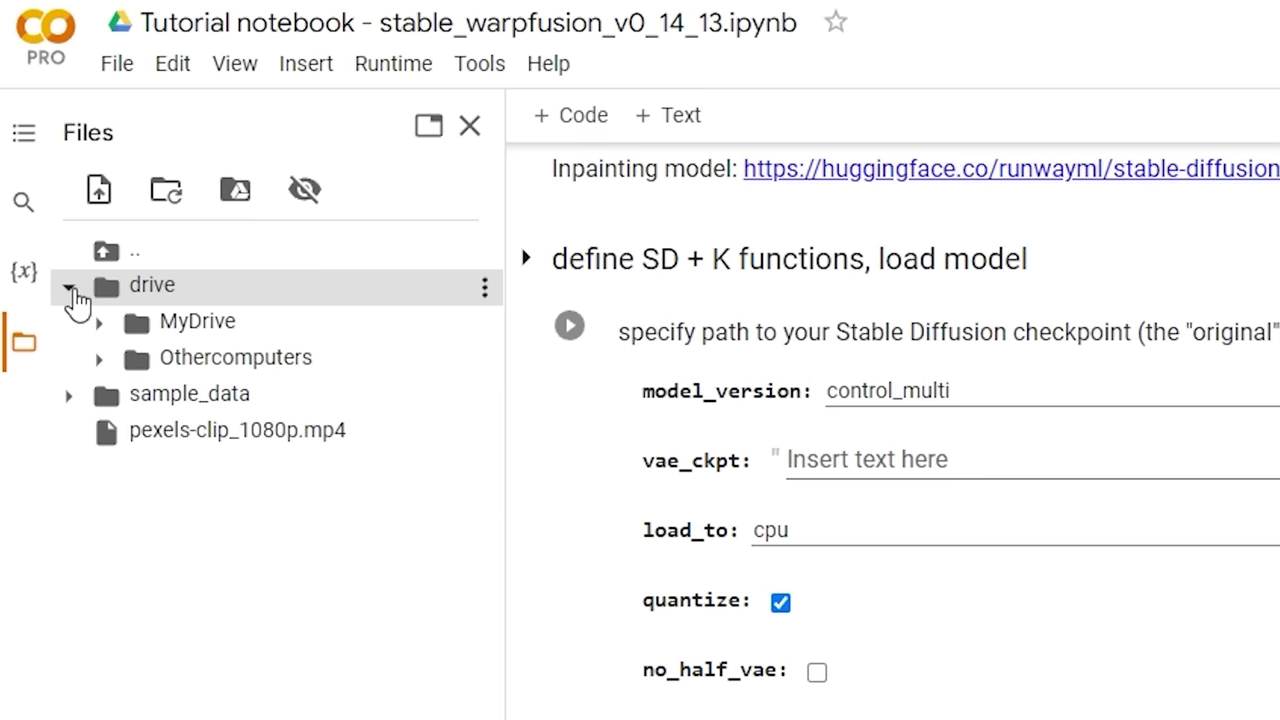
pyautogui.click(100, 324)
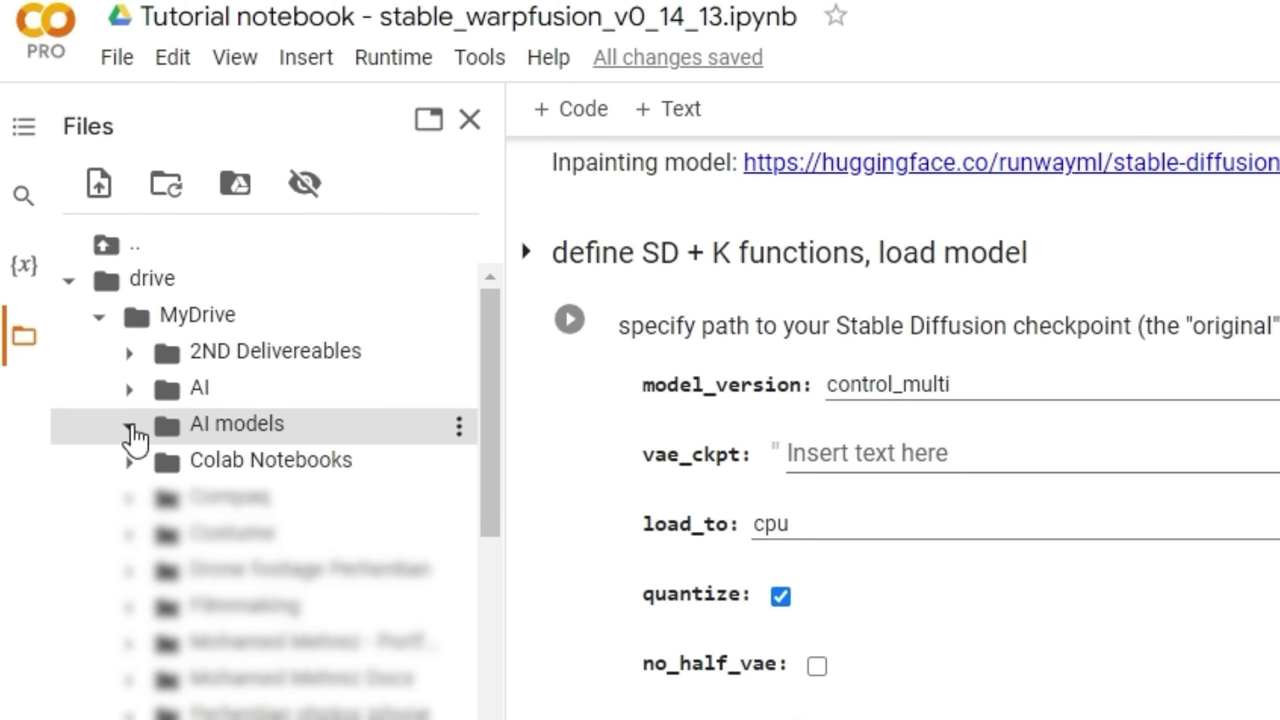
pyautogui.click(130, 432)
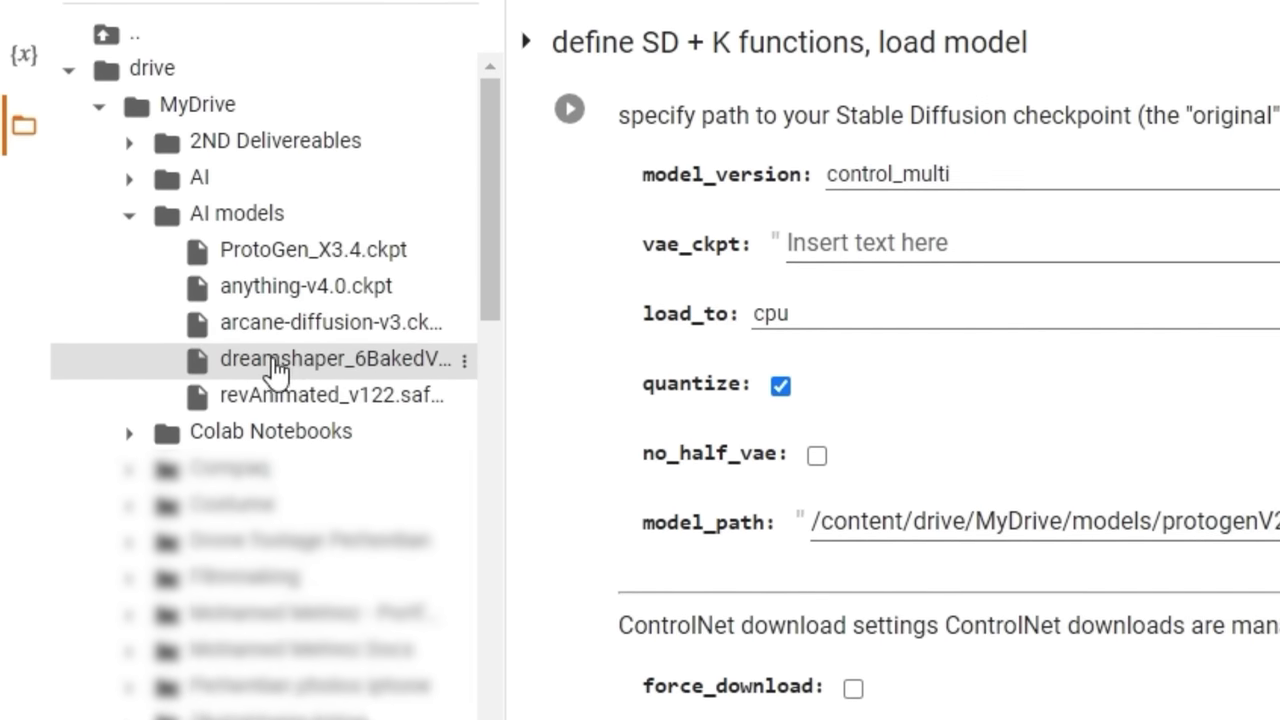
pyautogui.rightClick(275, 370)
pyautogui.click(386, 551)
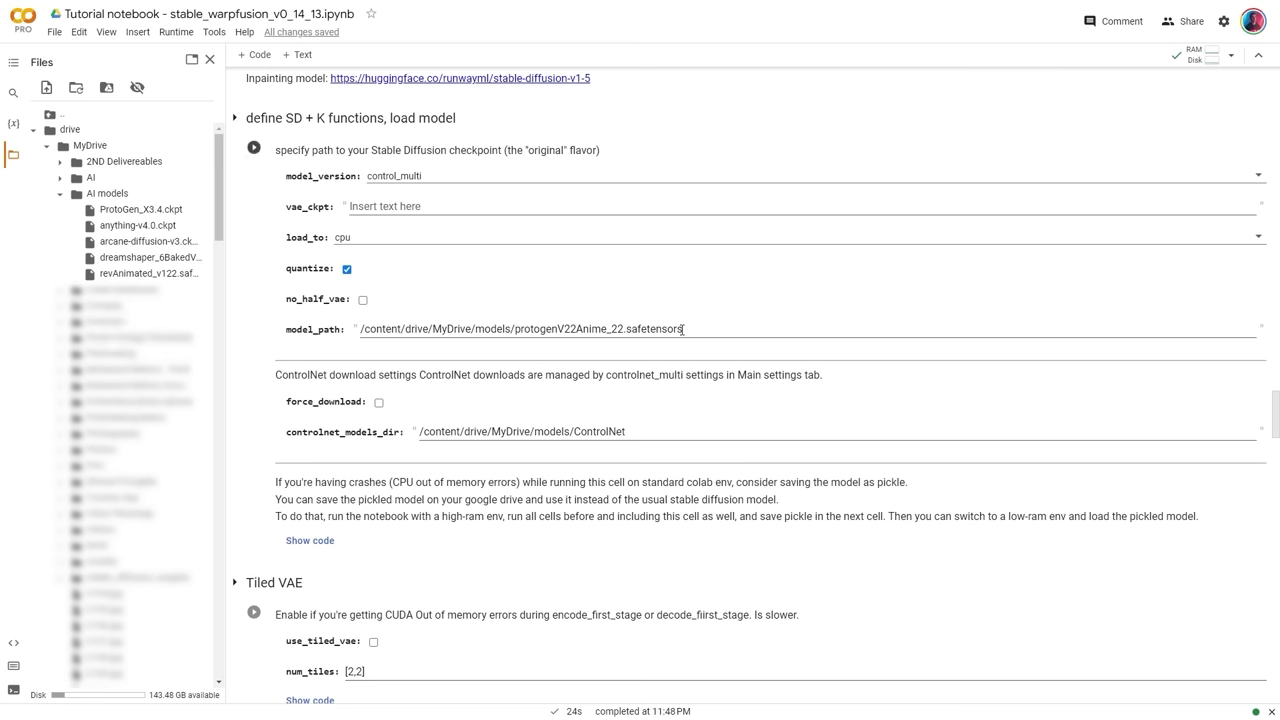
pyautogui.moveTo(683, 329); pyautogui.dragTo(401, 318)
pyautogui.rightClick(422, 331)
pyautogui.click(440, 386)
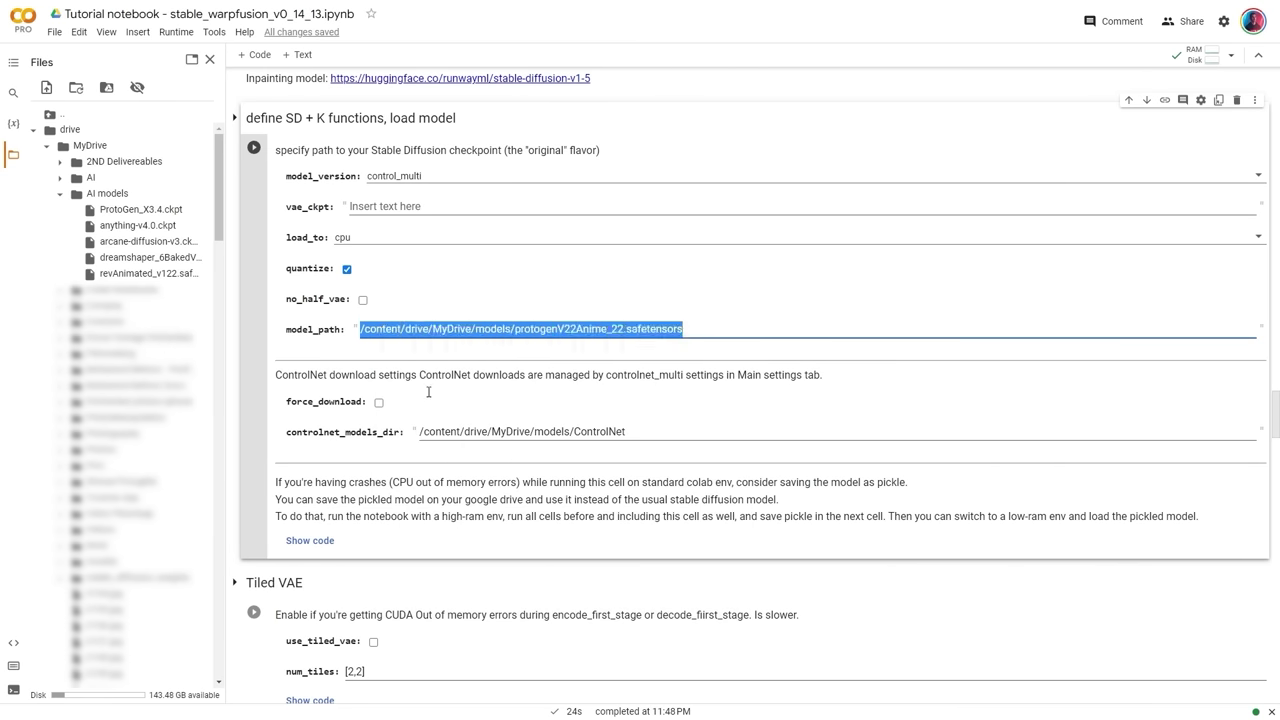
pyautogui.click(33, 129)
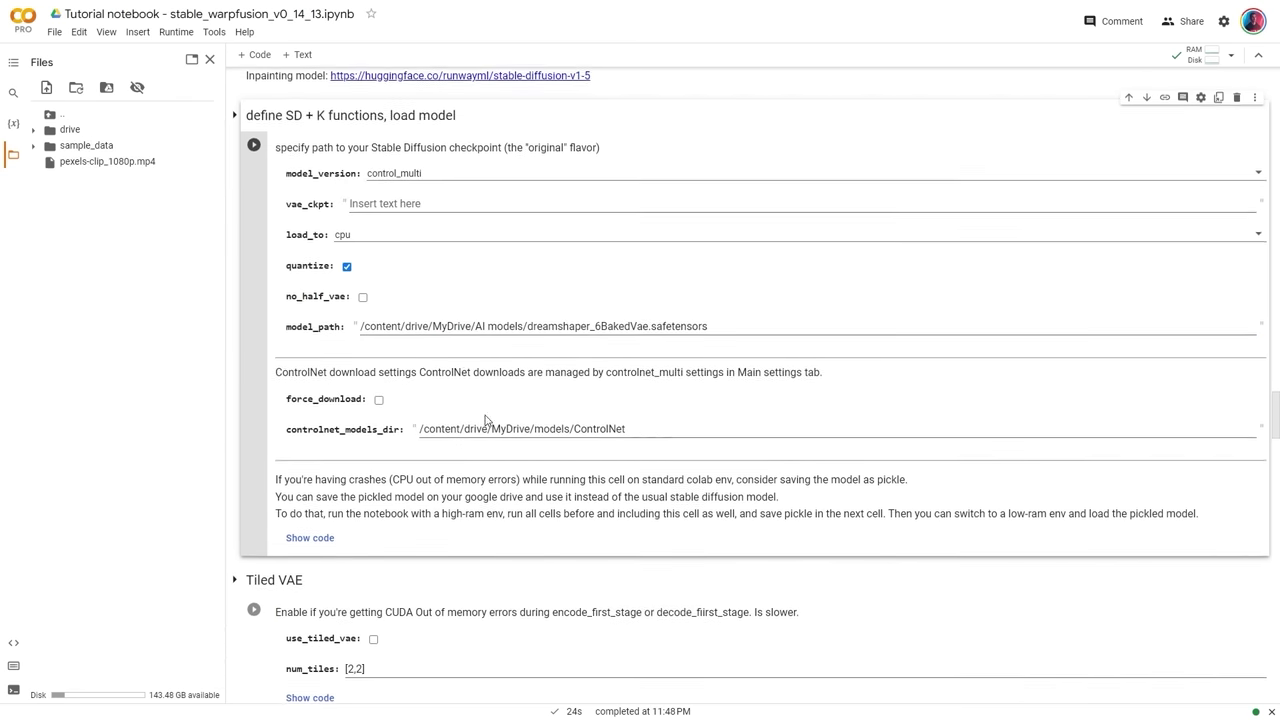
# Expand Non-gui under Render settings, then the Prompts section to reveal text_prompts.
pyautogui.scroll(-2, 485, 420)
pyautogui.scroll(-15, 485, 420)
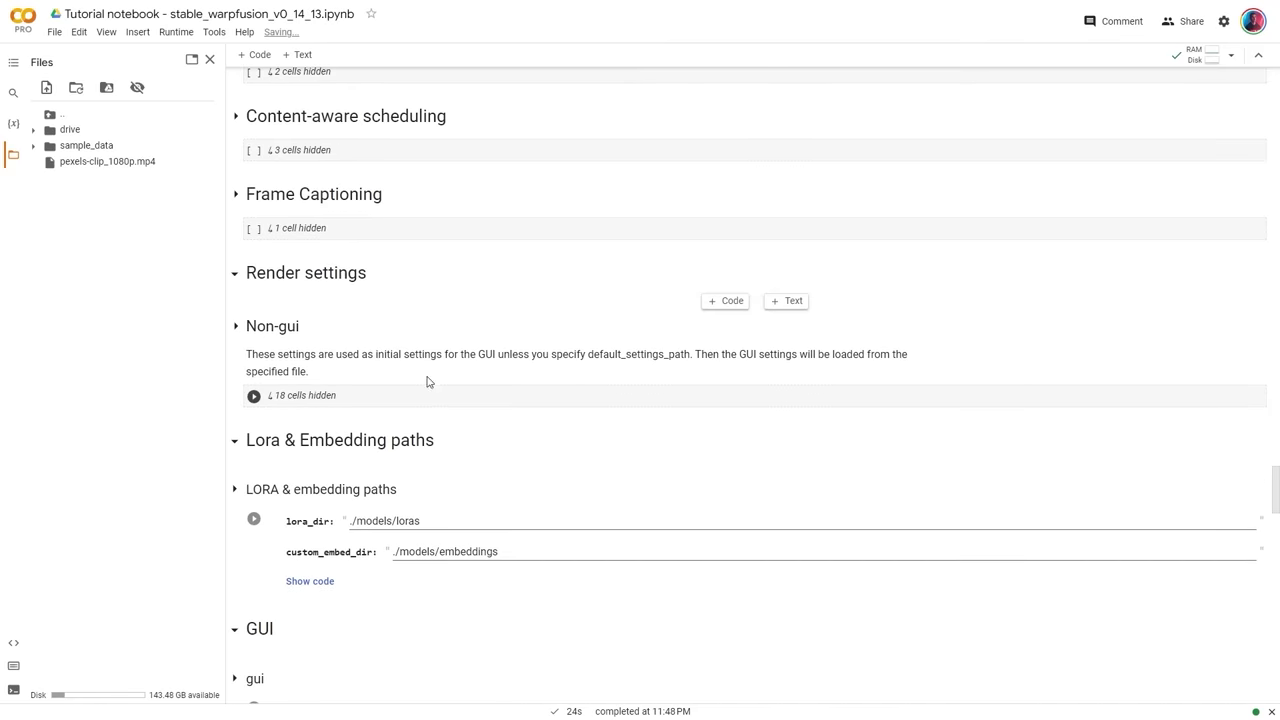
pyautogui.click(236, 328)
pyautogui.scroll(-4, 236, 330)
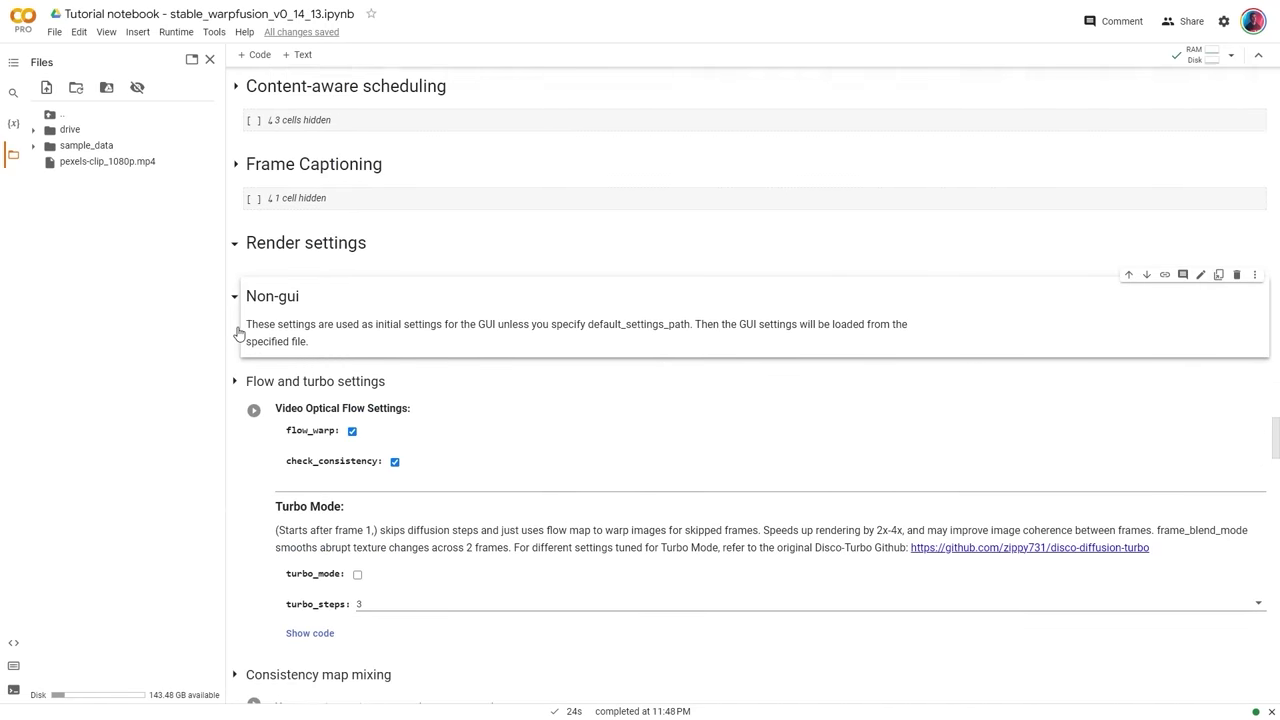
pyautogui.scroll(-9, 337, 350)
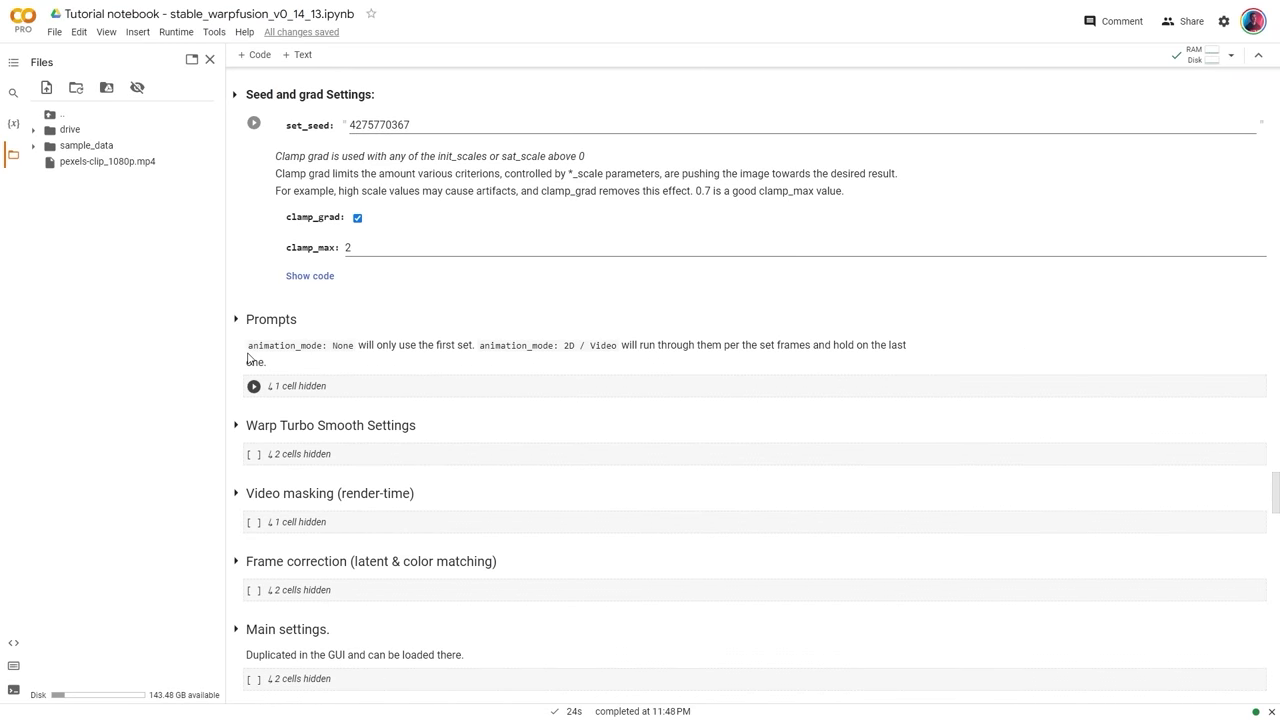
pyautogui.click(236, 322)
pyautogui.scroll(-1, 326, 350)
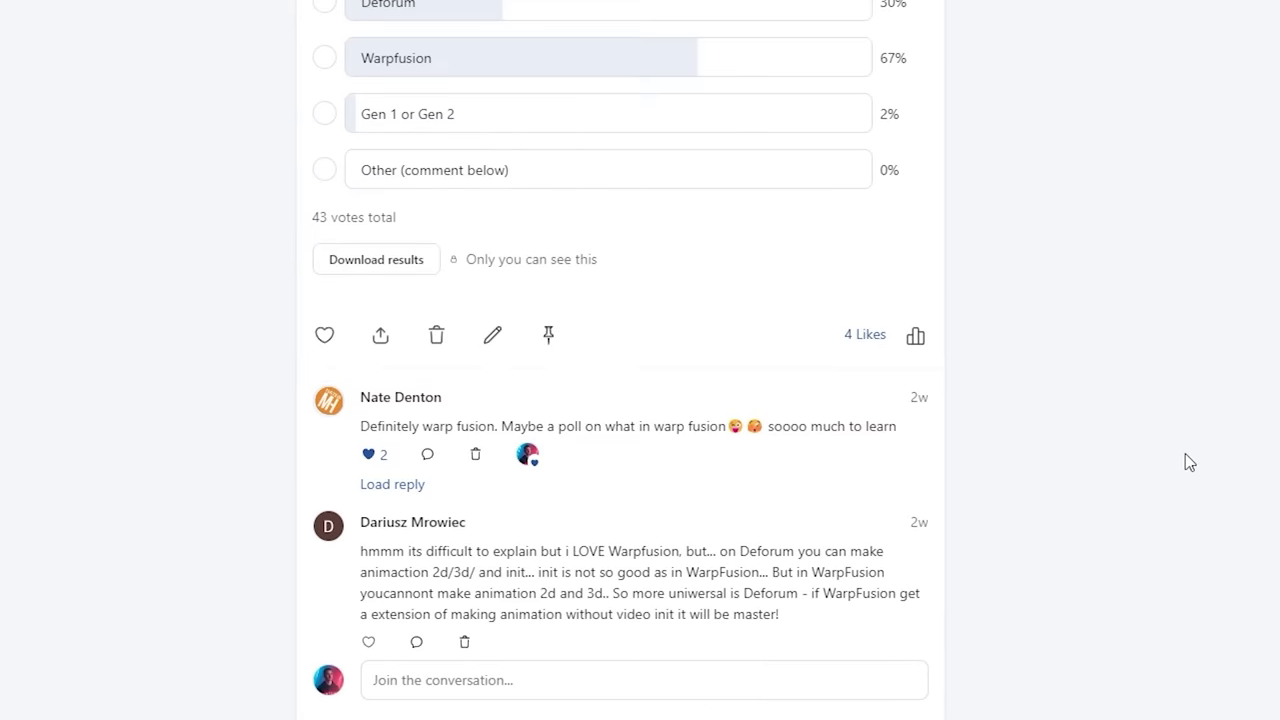
# Scroll down to Patreon's PROMPTS tutorial post and start its video.
pyautogui.scroll(-7, 1185, 453)
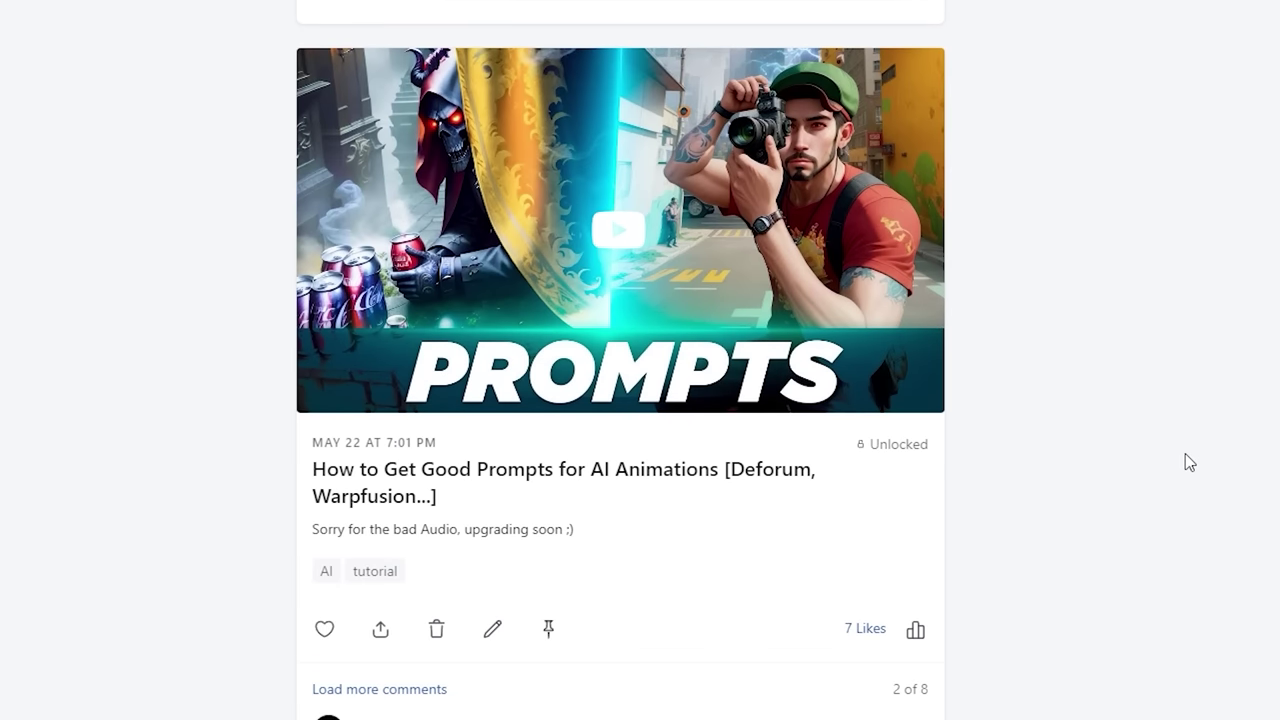
pyautogui.click(620, 224)
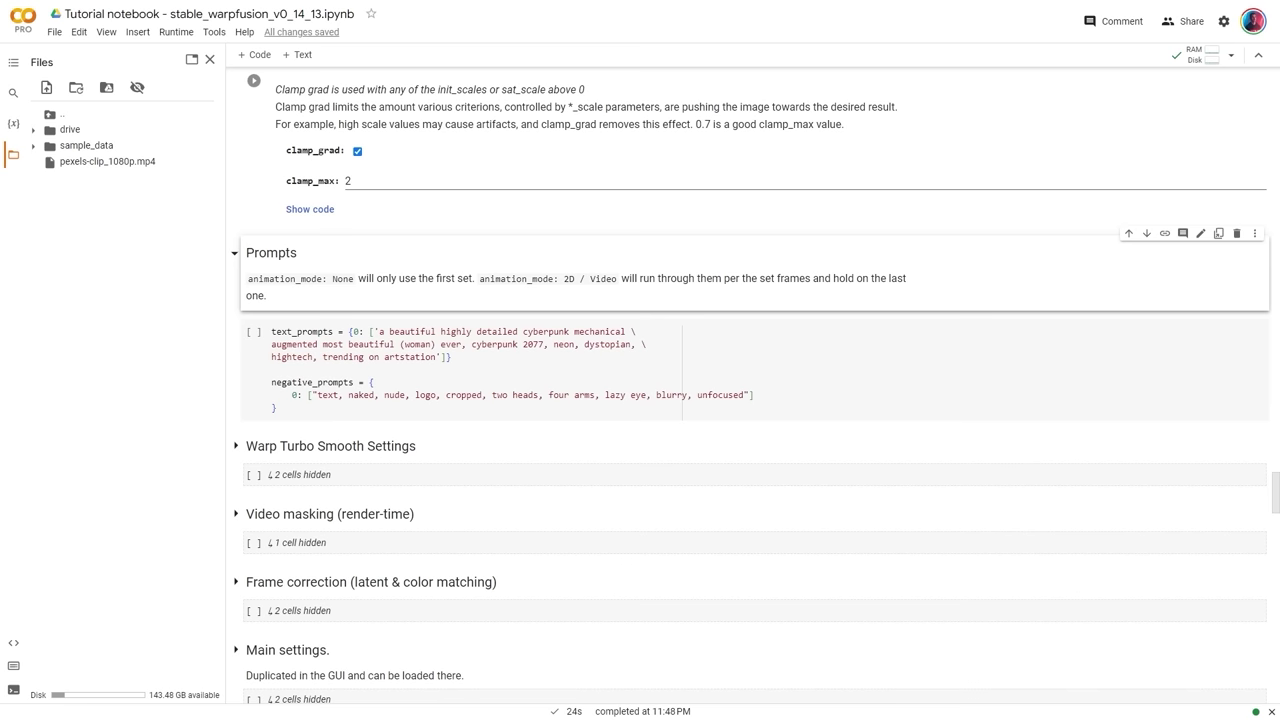
# Replace the cyberpunk prompt with the Statue of Liberty prompt and fix its misspelled first word.
pyautogui.moveTo(379, 331); pyautogui.dragTo(436, 357)
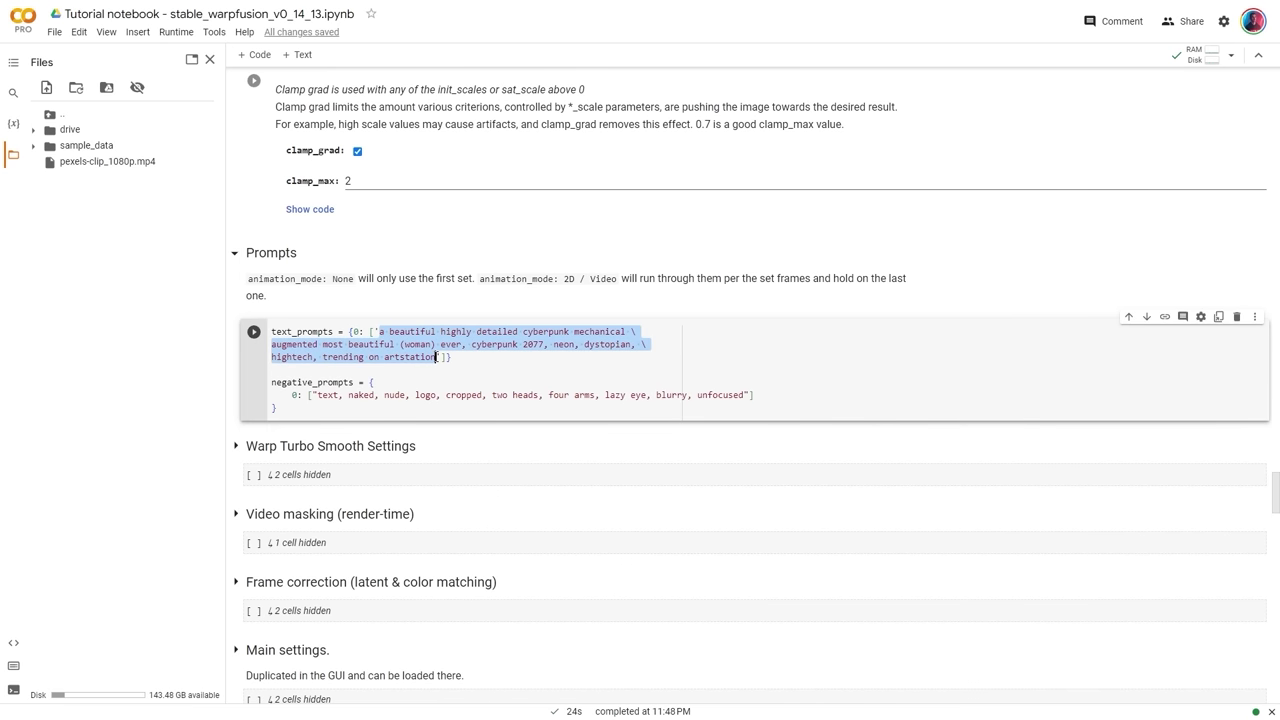
pyautogui.hotkey('ctrl', 'v')
pyautogui.click(379, 331)
pyautogui.write('r')
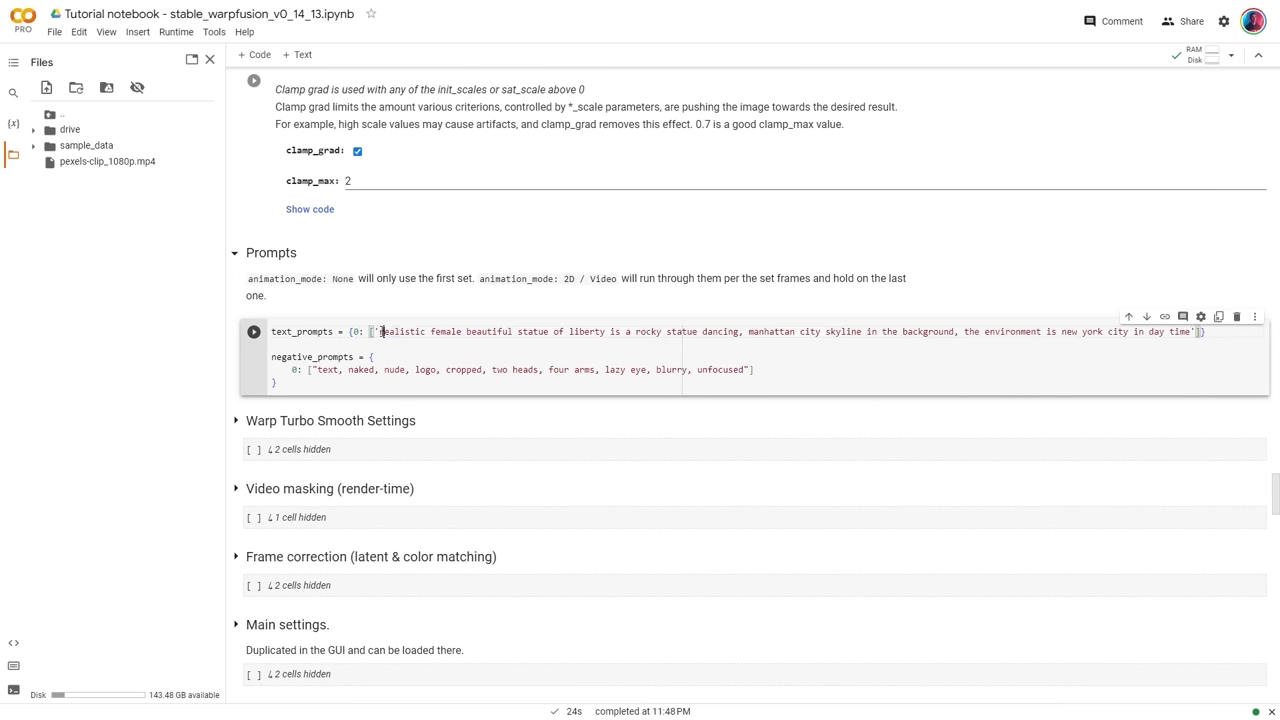
pyautogui.moveTo(650, 331); pyautogui.dragTo(1204, 331)
pyautogui.click(1194, 331)
# Keep gui_difficulty at 'Hey, not too rough.' in the GUI settings cell.
pyautogui.scroll(-8, 374, 375)
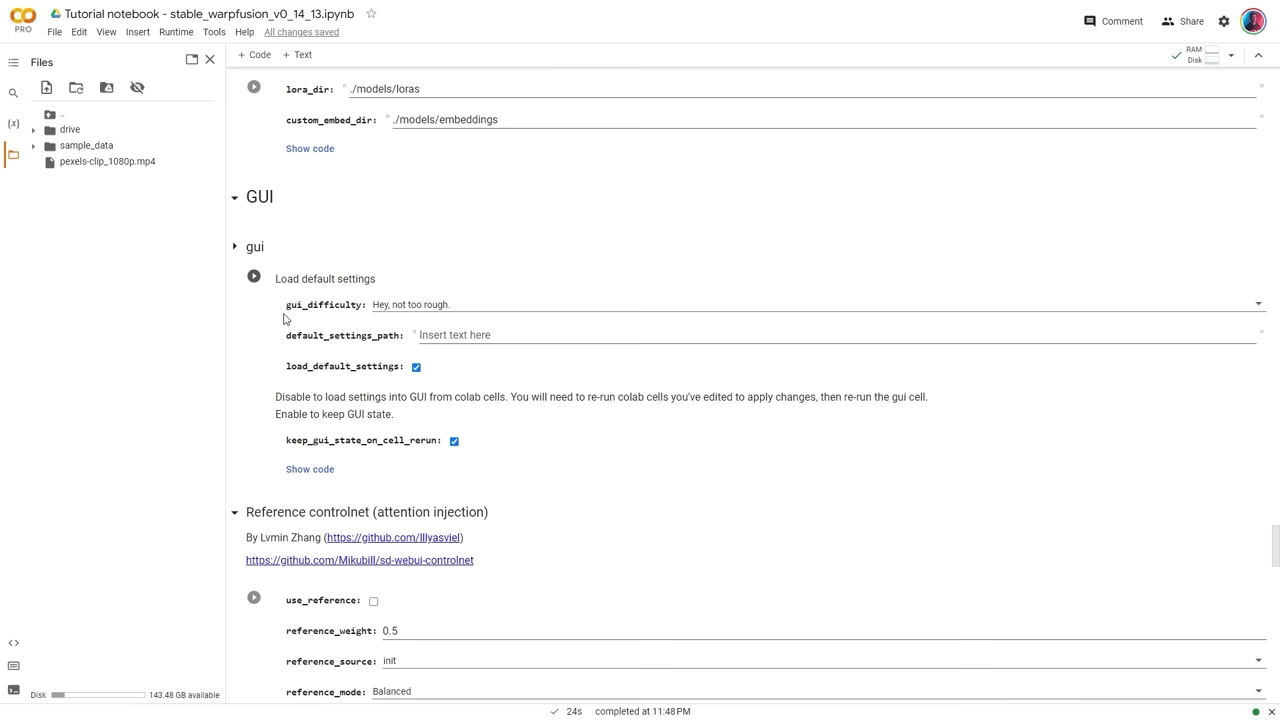
pyautogui.click(288, 310)
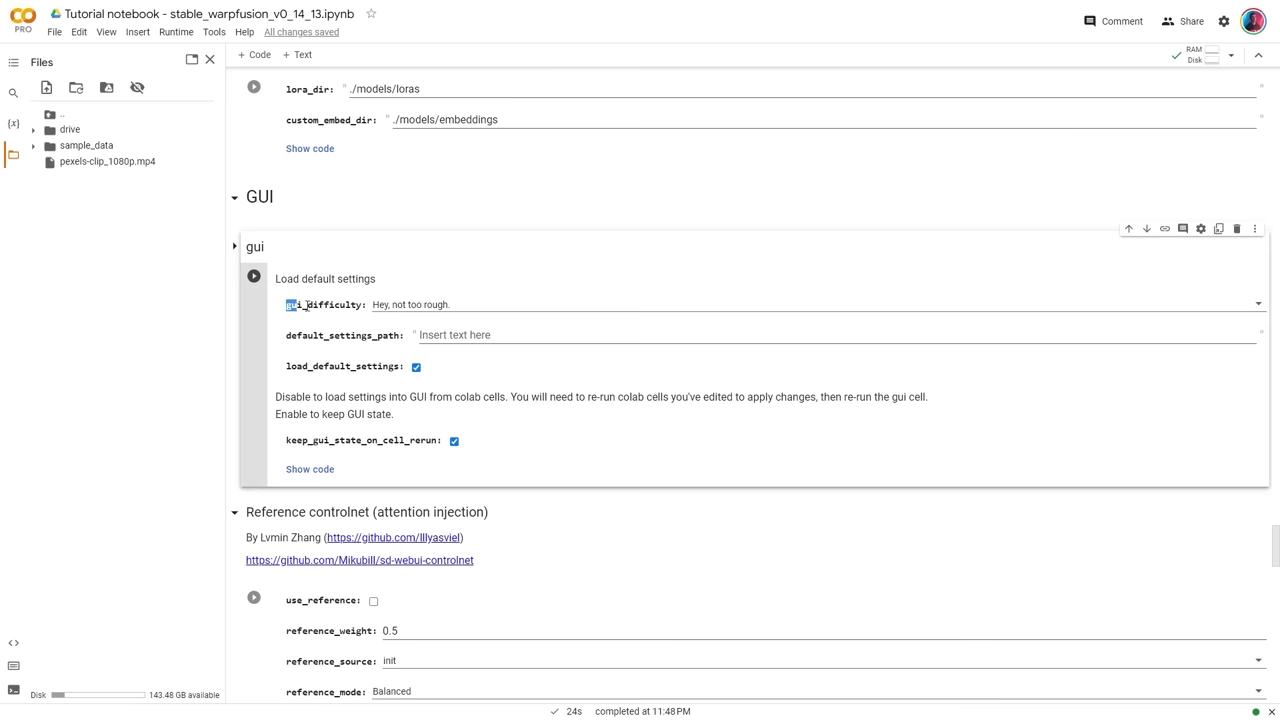
pyautogui.click(413, 308)
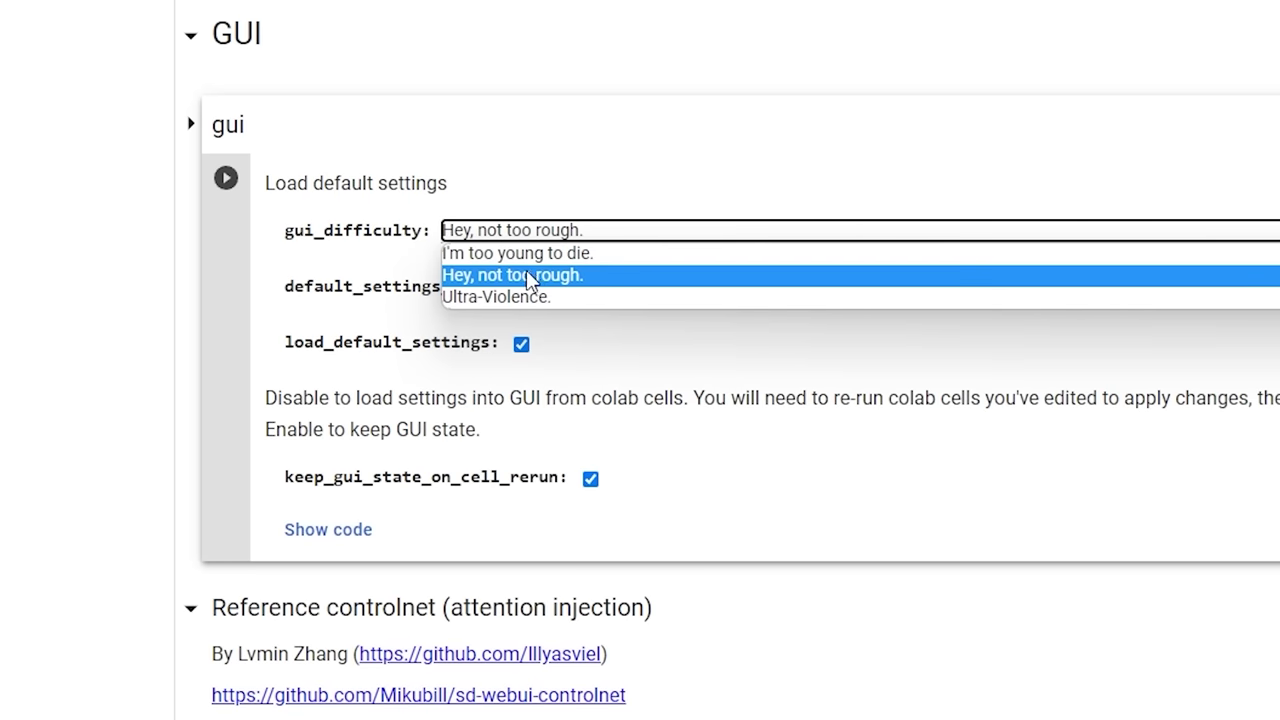
pyautogui.click(518, 283)
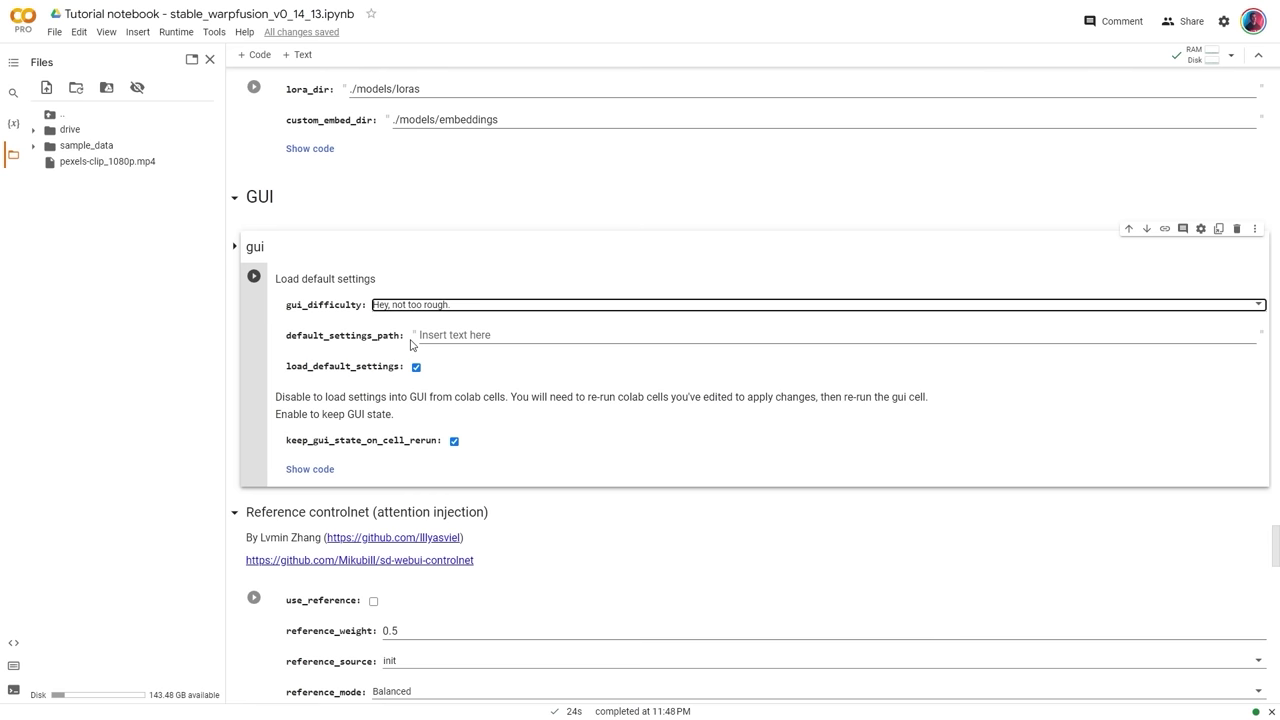
# Preview stable_warpfusion_settings_sample.txt and upload it to the session files.
pyautogui.moveTo(287, 336); pyautogui.dragTo(396, 341)
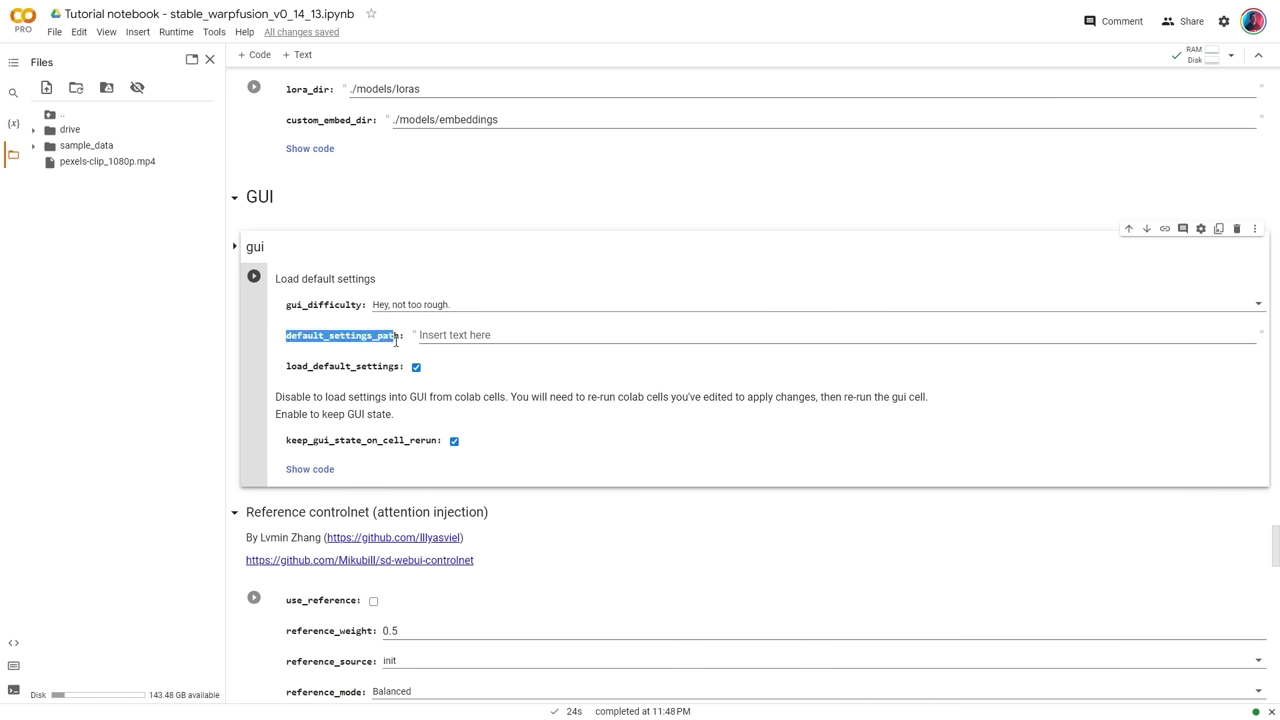
pyautogui.click(388, 339)
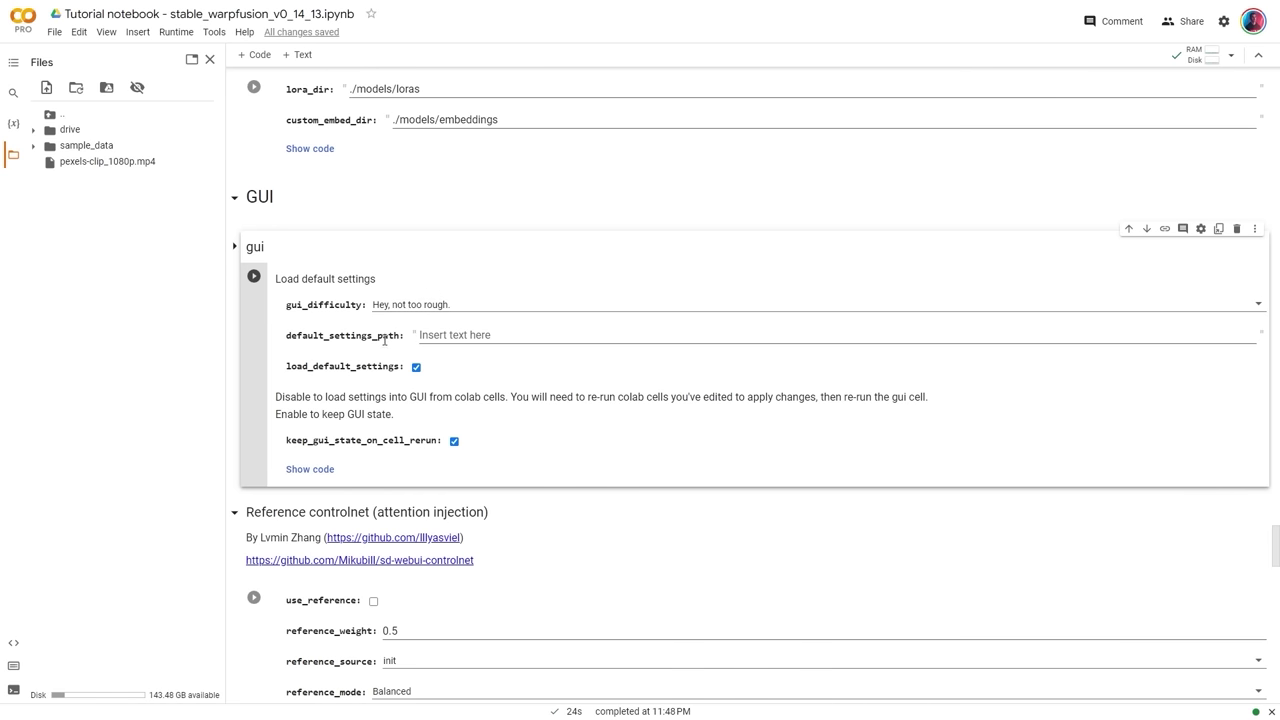
pyautogui.click(46, 87)
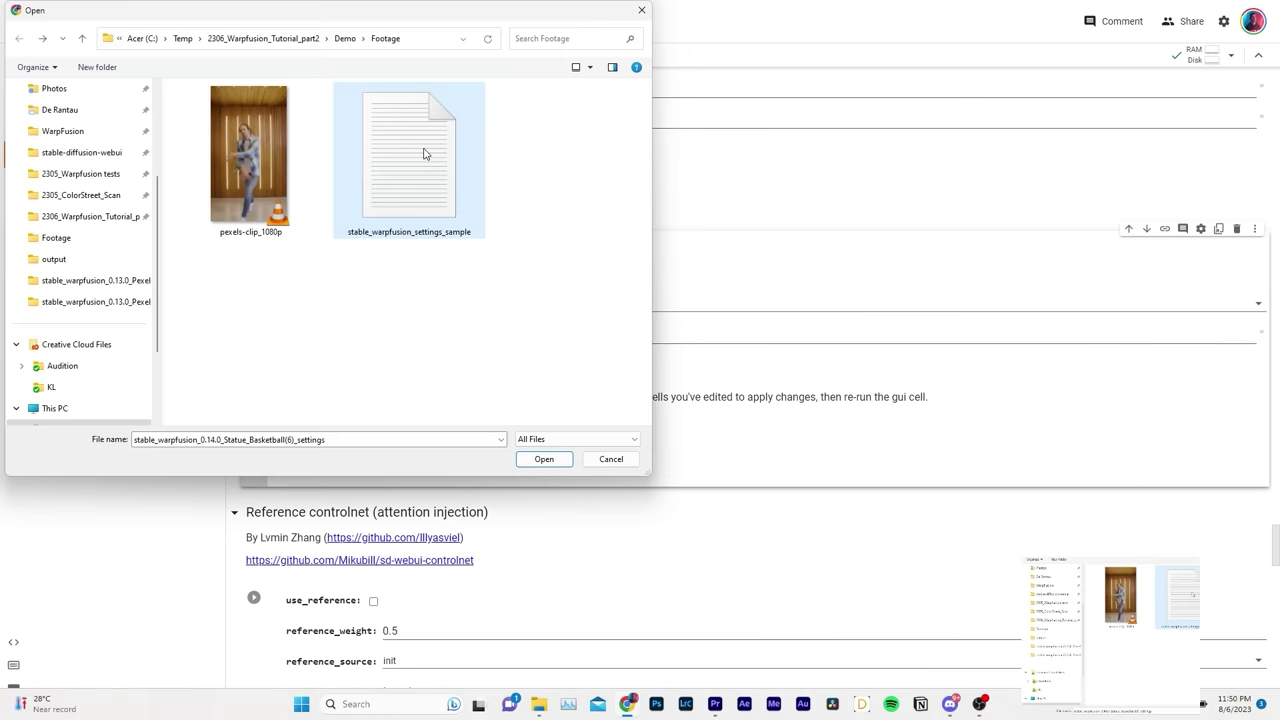
pyautogui.doubleClick(400, 143)
pyautogui.scroll(-15, 666, 446)
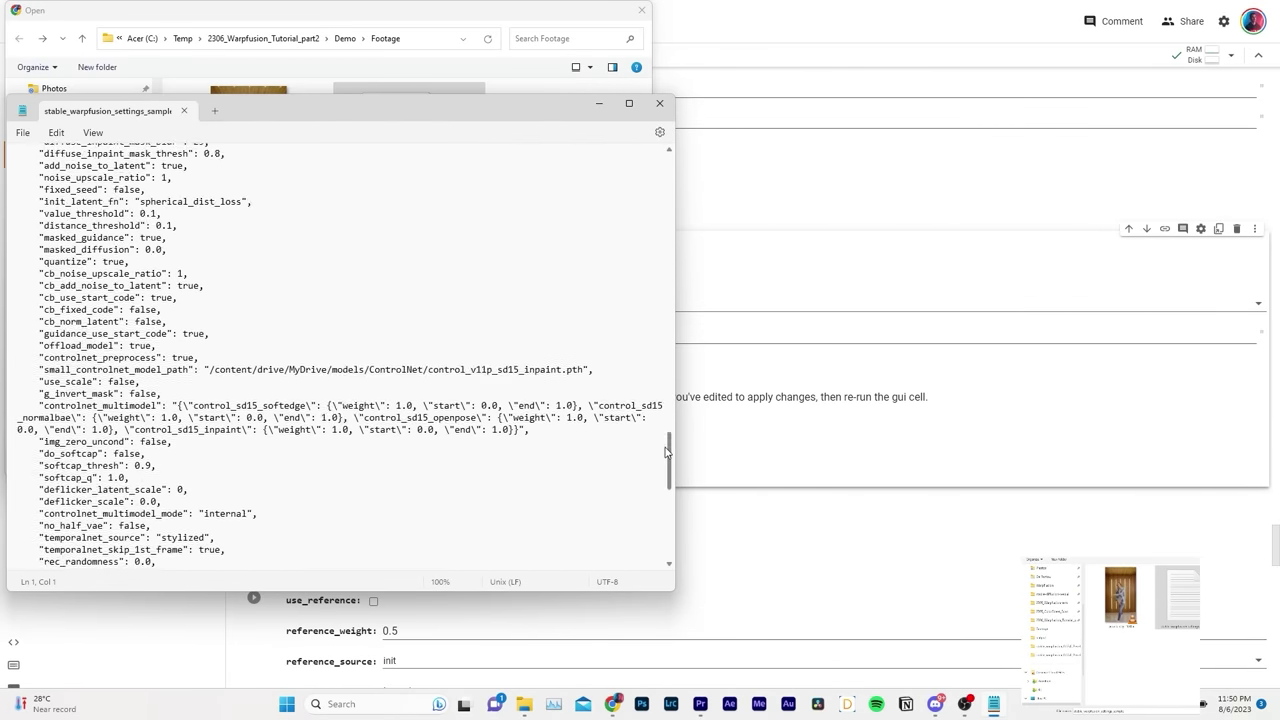
pyautogui.click(661, 104)
pyautogui.click(549, 463)
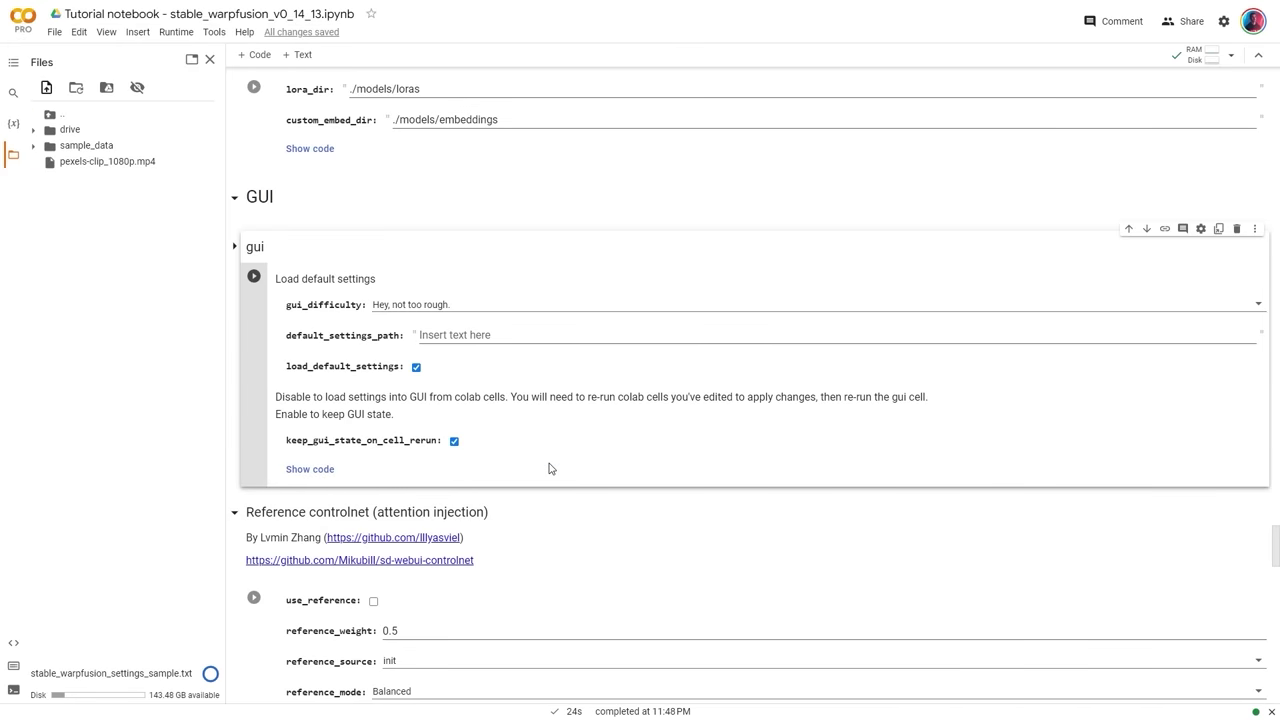
# Paste the uploaded file's path into default_settings_path, then delete it so the field stays empty.
pyautogui.rightClick(90, 180)
pyautogui.click(128, 261)
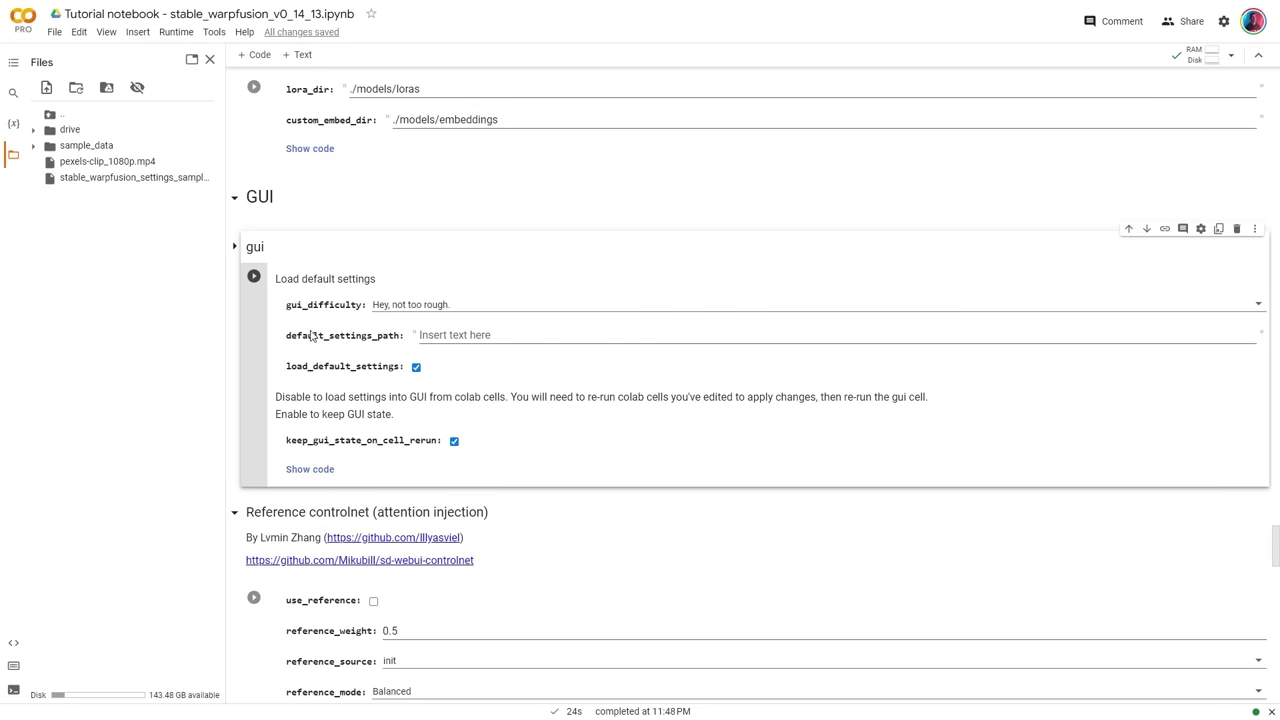
pyautogui.rightClick(462, 336)
pyautogui.click(493, 440)
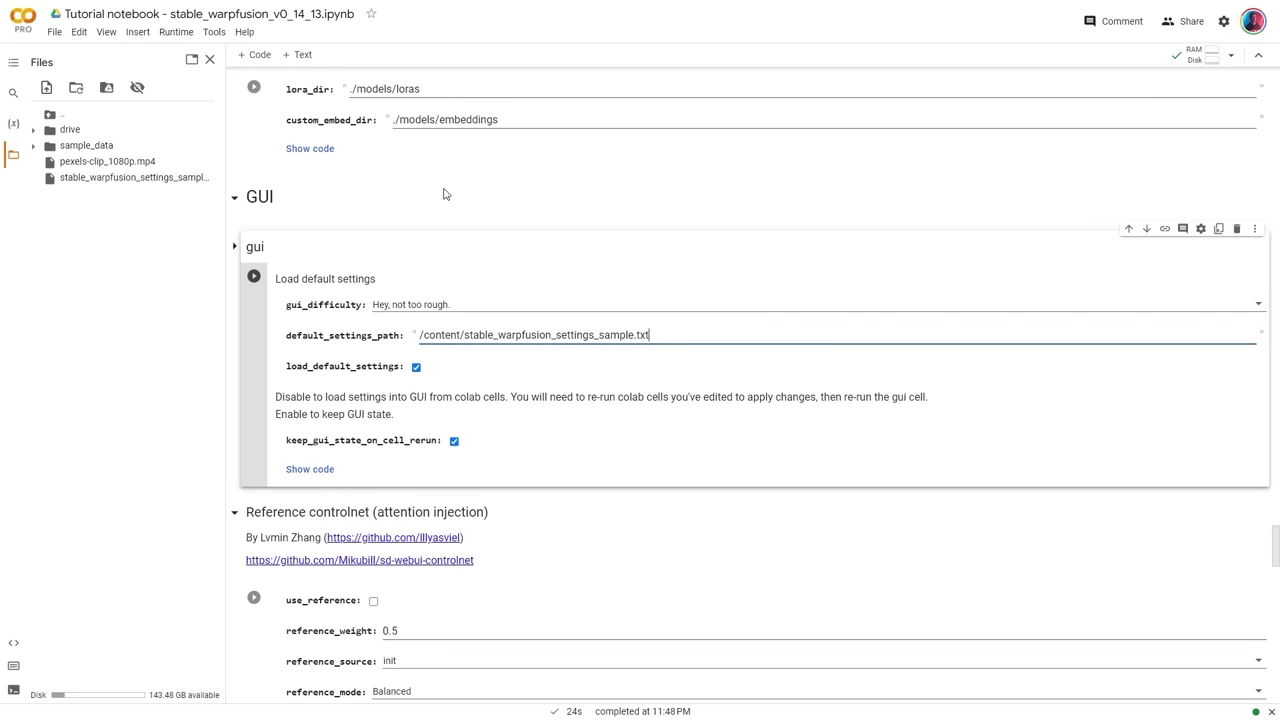
pyautogui.moveTo(650, 336); pyautogui.dragTo(416, 338)
pyautogui.press('BackSpace')
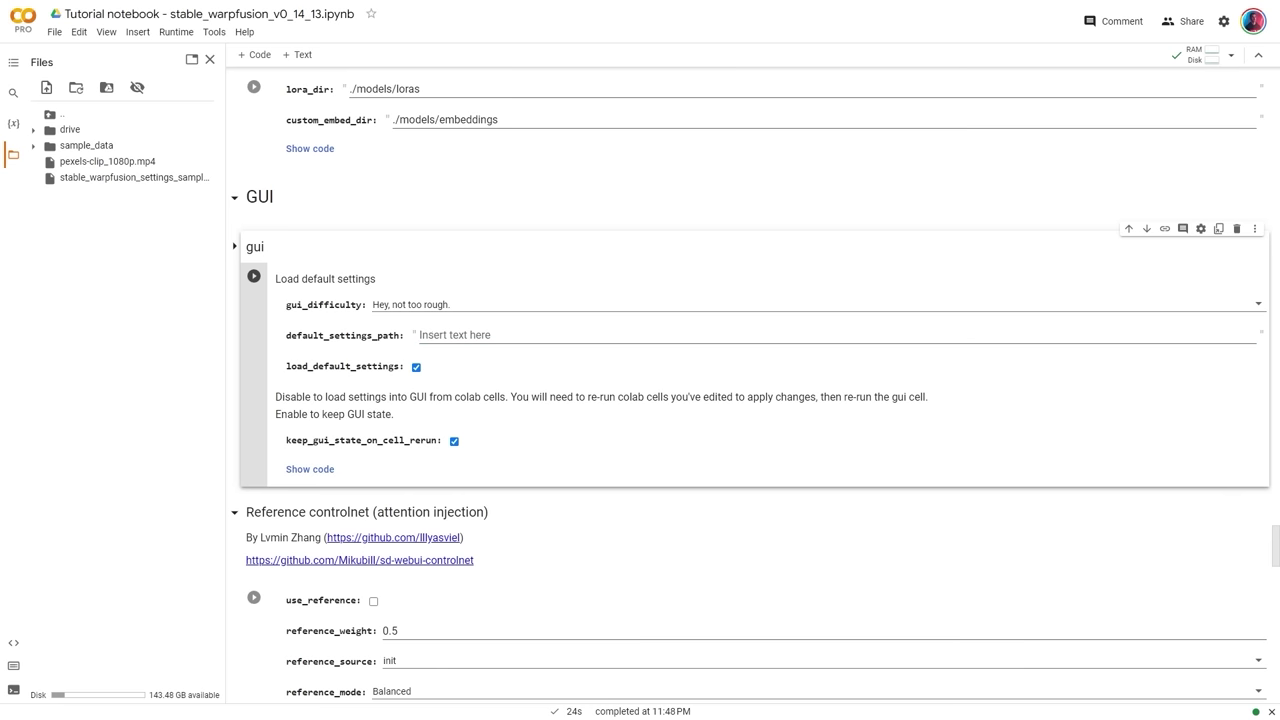
# In Do the Run!, change frame_range's last value to 150, making it [0,150].
pyautogui.scroll(-5, 264, 305)
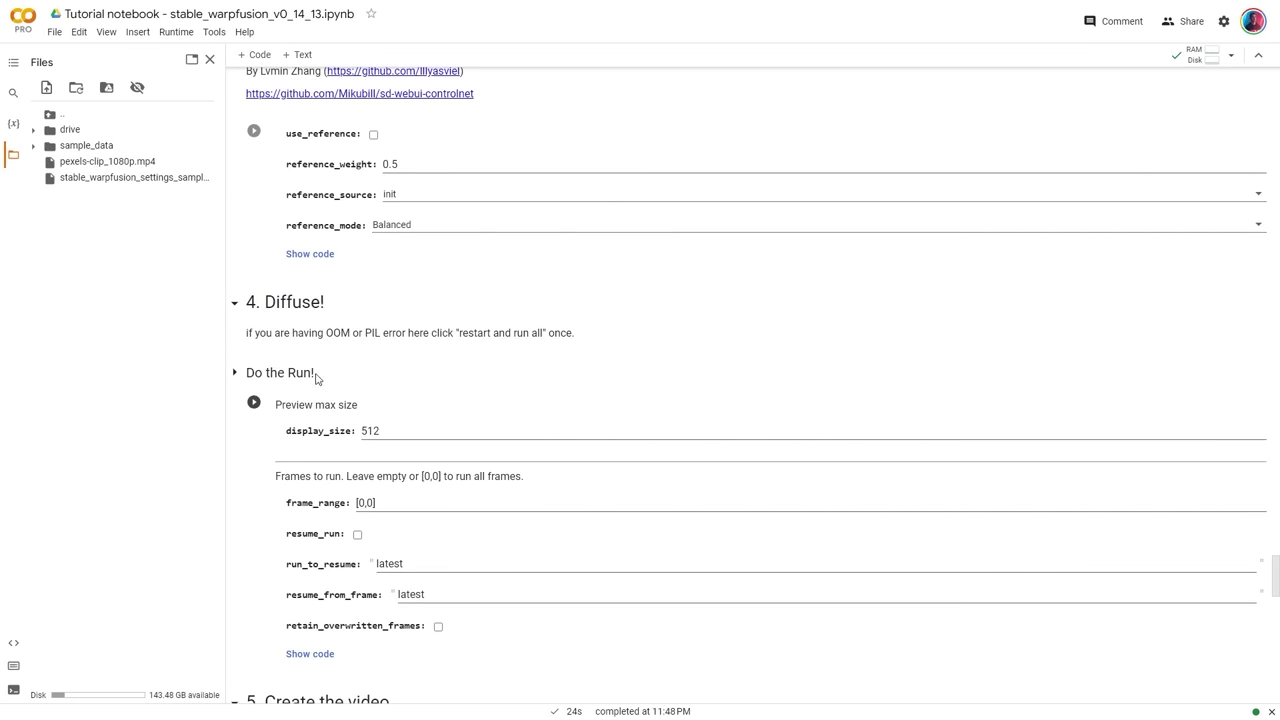
pyautogui.scroll(-1, 327, 388)
pyautogui.scroll(-2, 326, 384)
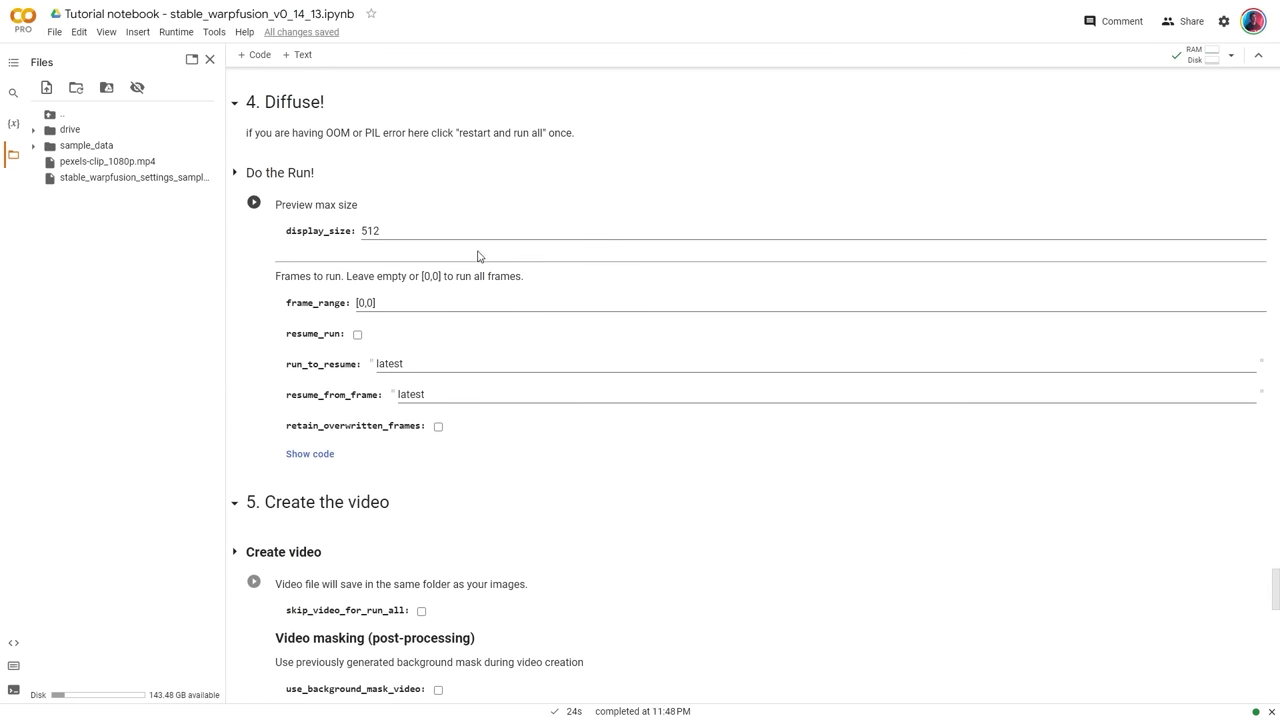
pyautogui.doubleClick(372, 302)
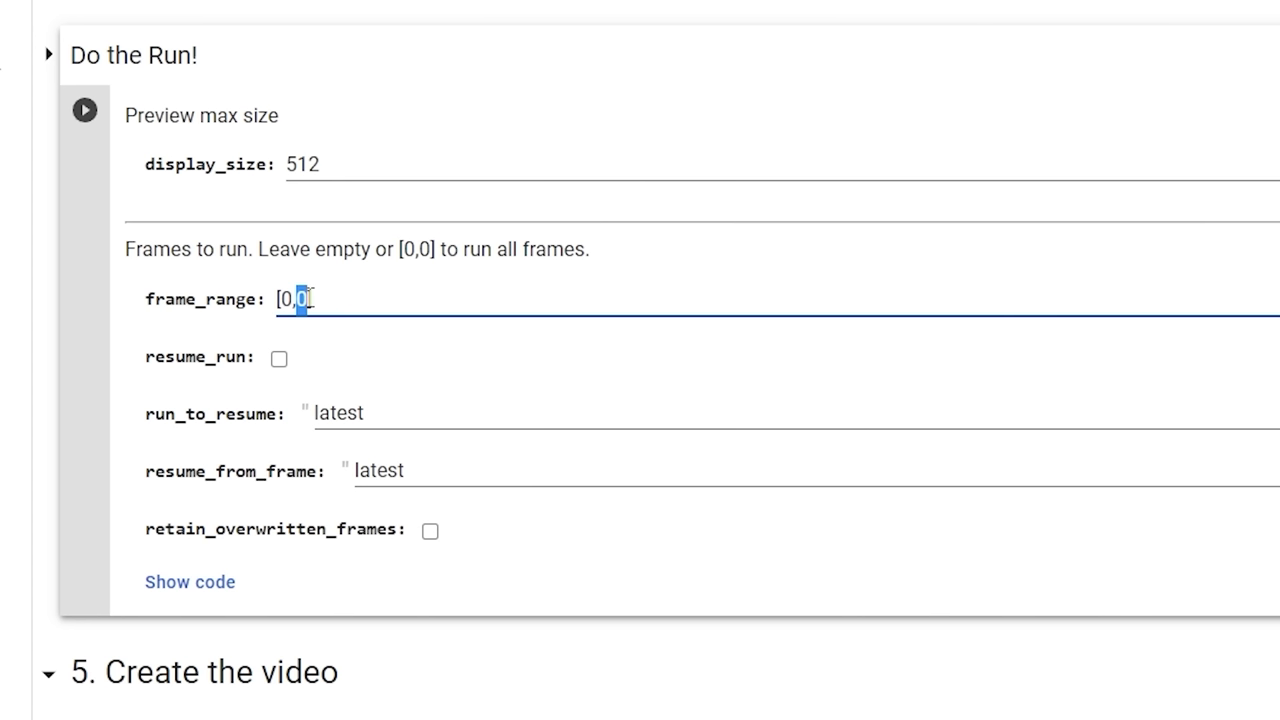
pyautogui.write('150')
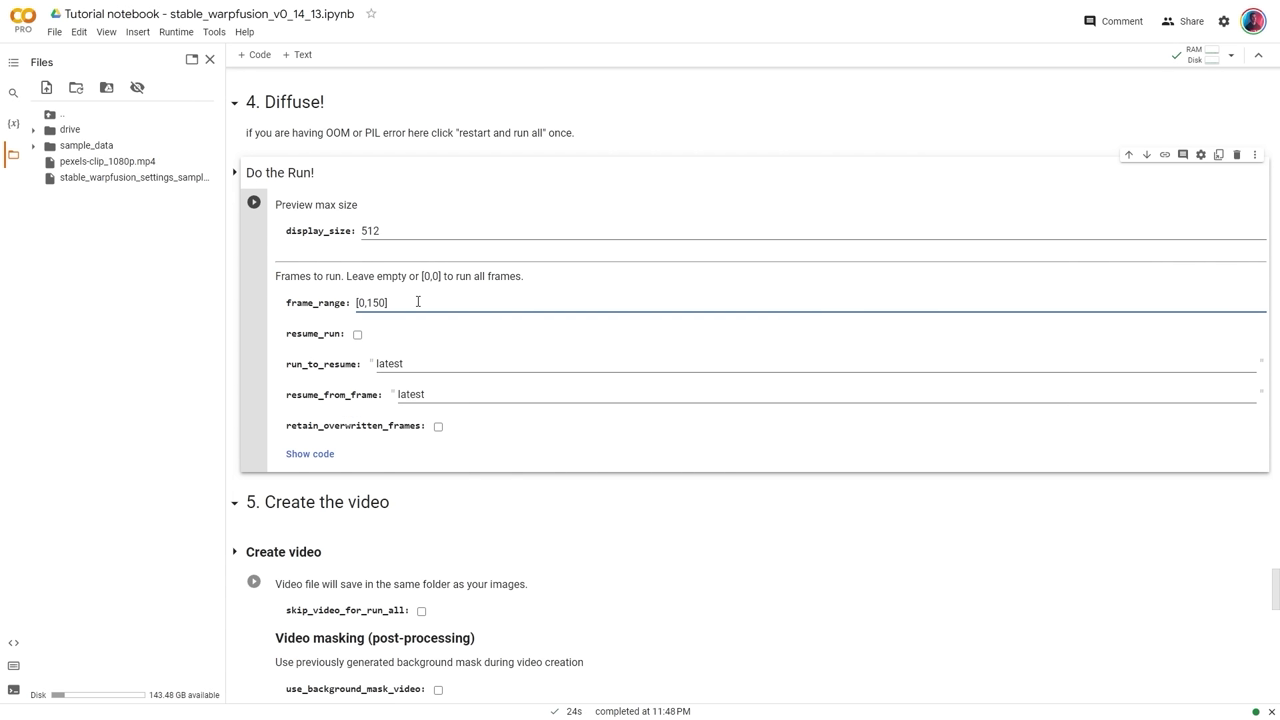
pyautogui.moveTo(418, 302); pyautogui.dragTo(329, 305)
pyautogui.click(367, 303)
# Toggle resume_run on and back off, leaving it disabled.
pyautogui.click(357, 335)
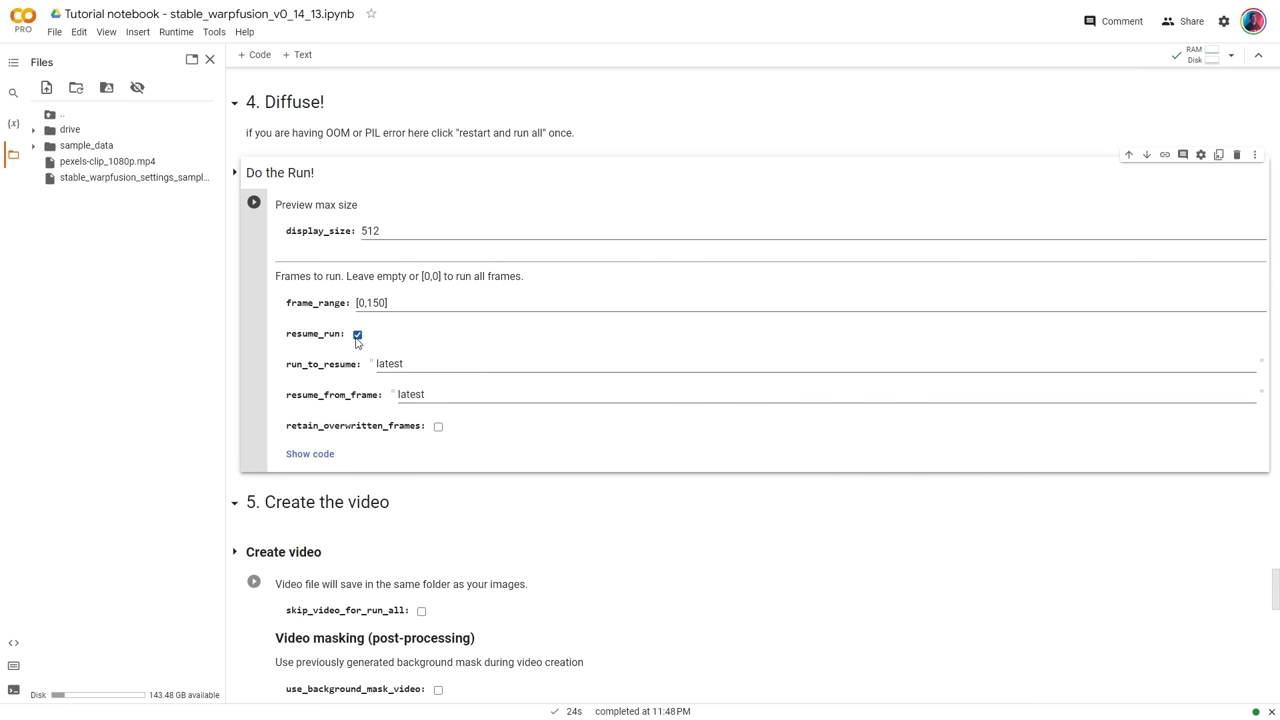
pyautogui.click(357, 335)
pyautogui.moveTo(288, 335); pyautogui.dragTo(342, 335)
pyautogui.scroll(-2, 342, 335)
pyautogui.scroll(-1, 313, 276)
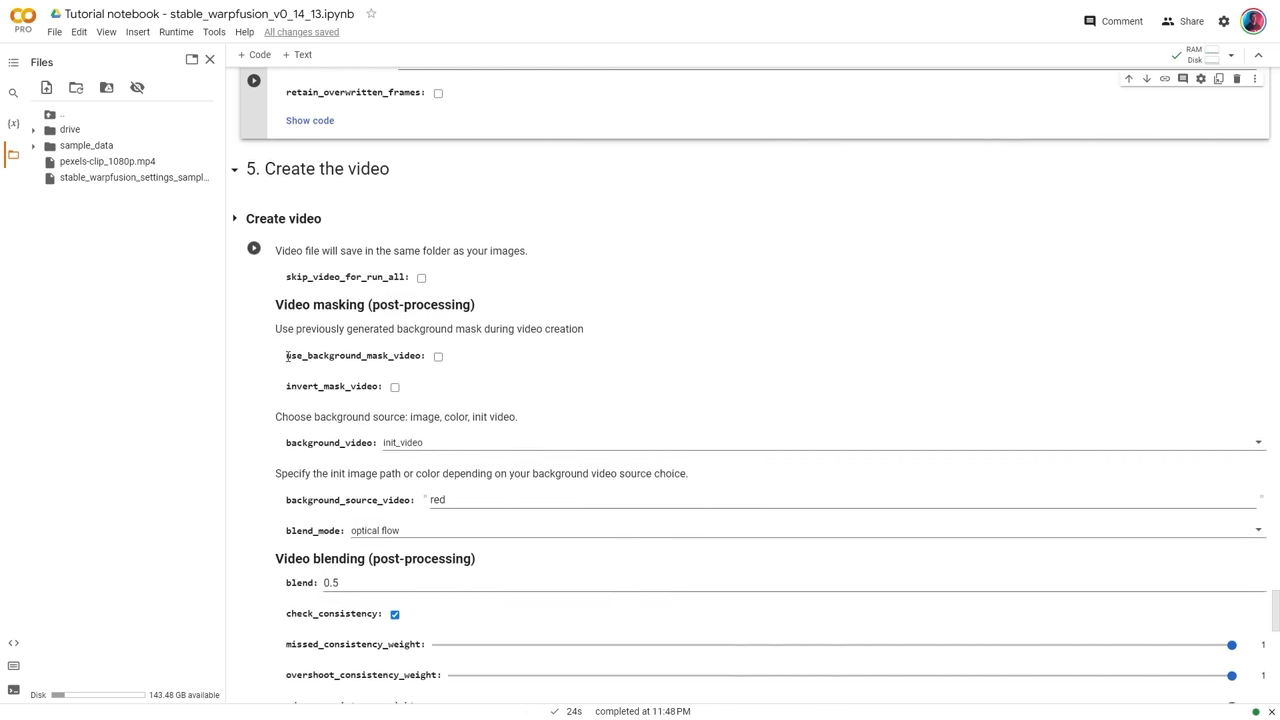
# Try a solid colour background, changing red to green, then set background_video back to init_video.
pyautogui.scroll(-1, 287, 356)
pyautogui.moveTo(287, 238); pyautogui.dragTo(422, 238)
pyautogui.click(422, 238)
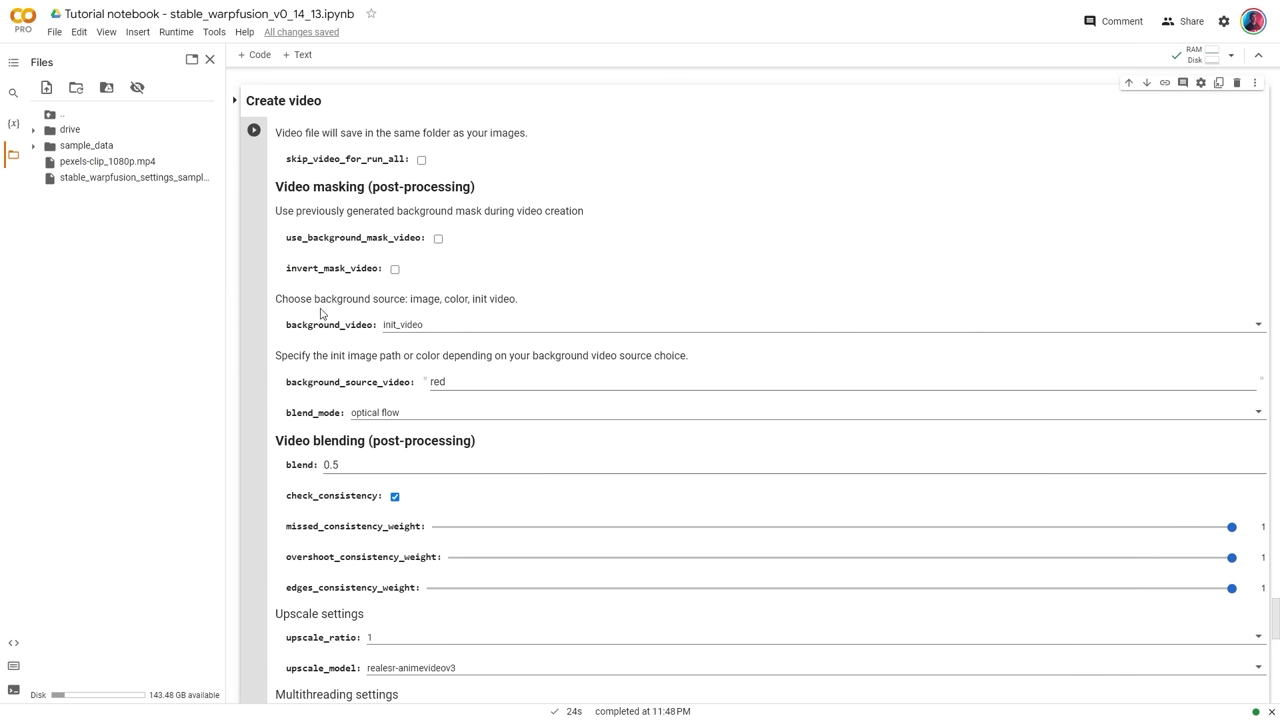
pyautogui.scroll(-1, 322, 313)
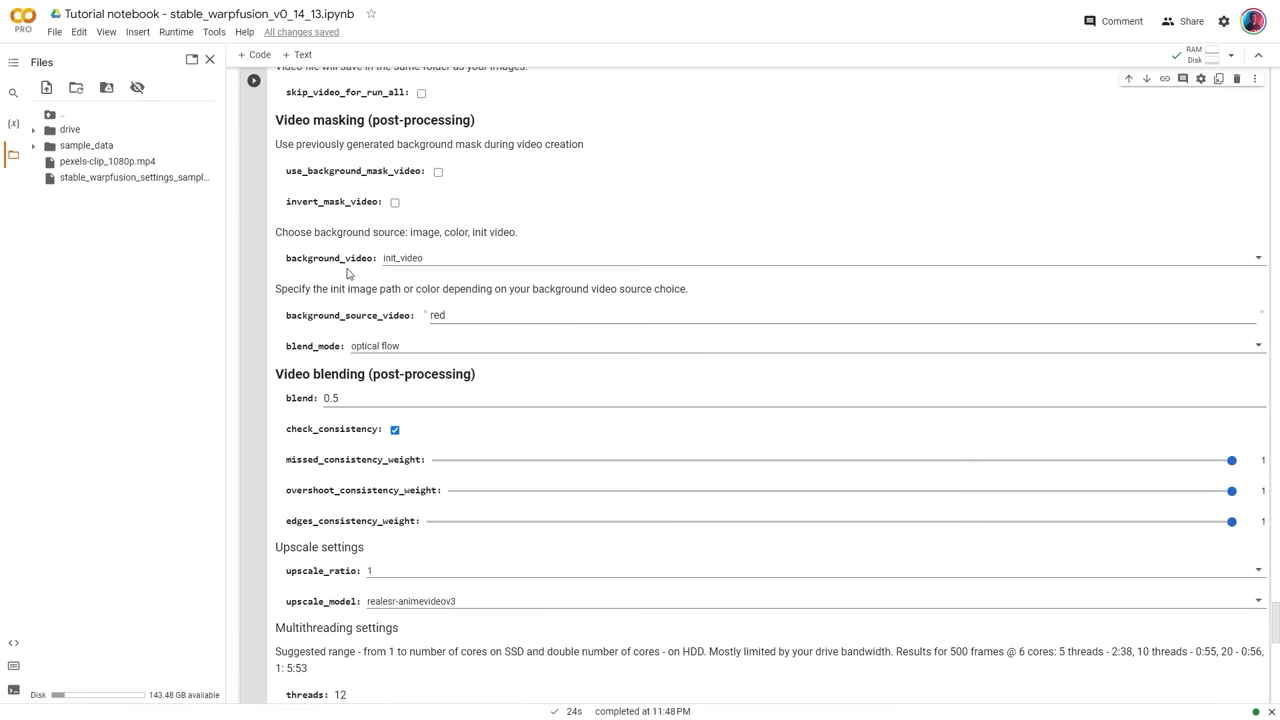
pyautogui.click(392, 259)
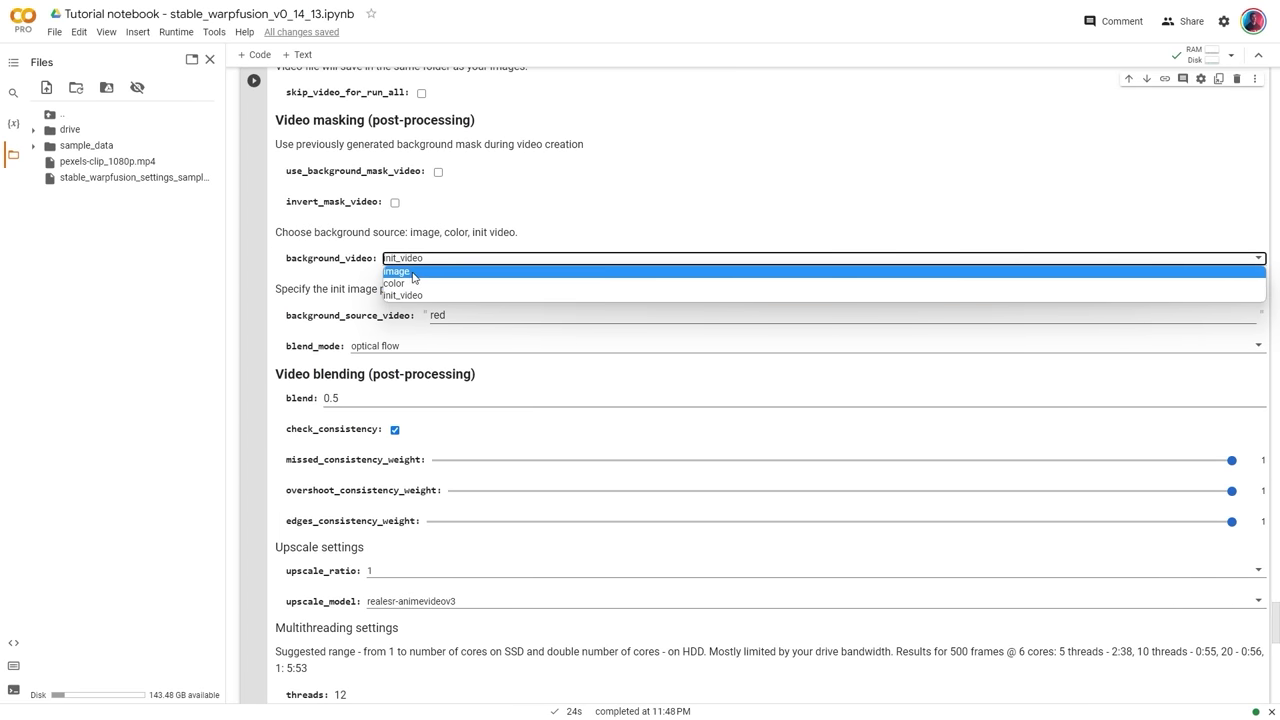
pyautogui.click(403, 284)
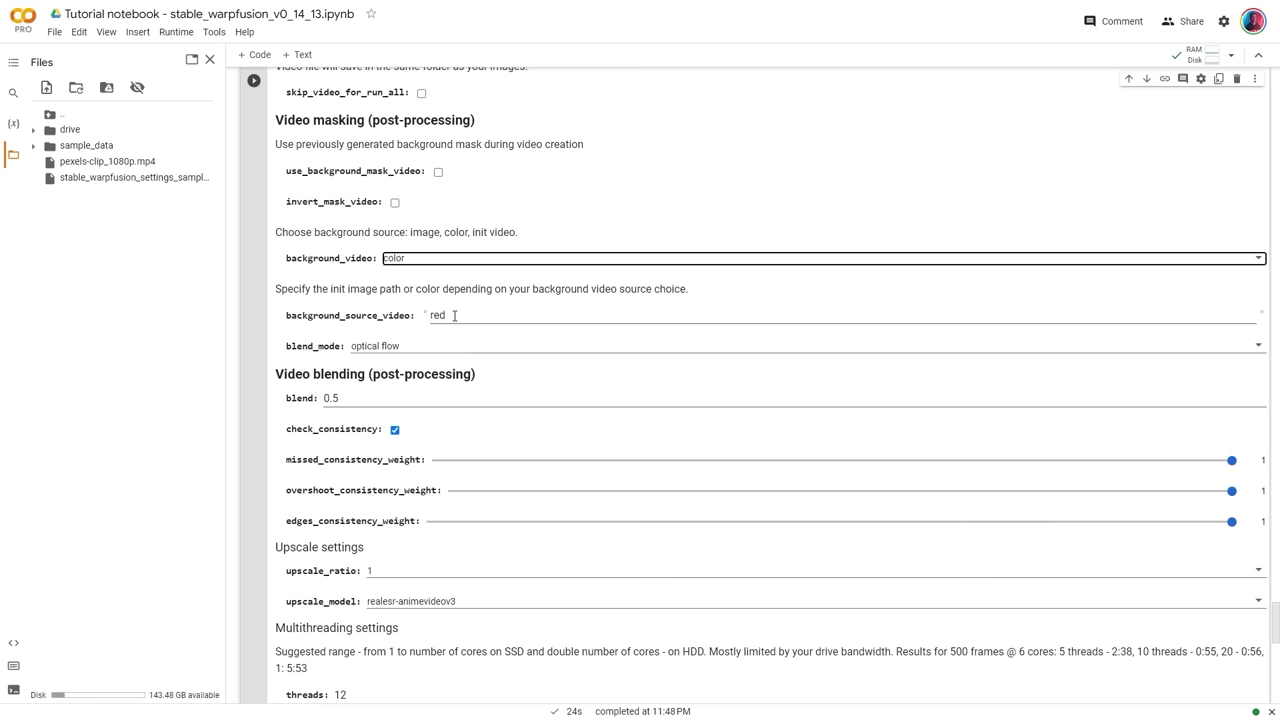
pyautogui.doubleClick(432, 316)
pyautogui.write('gre')
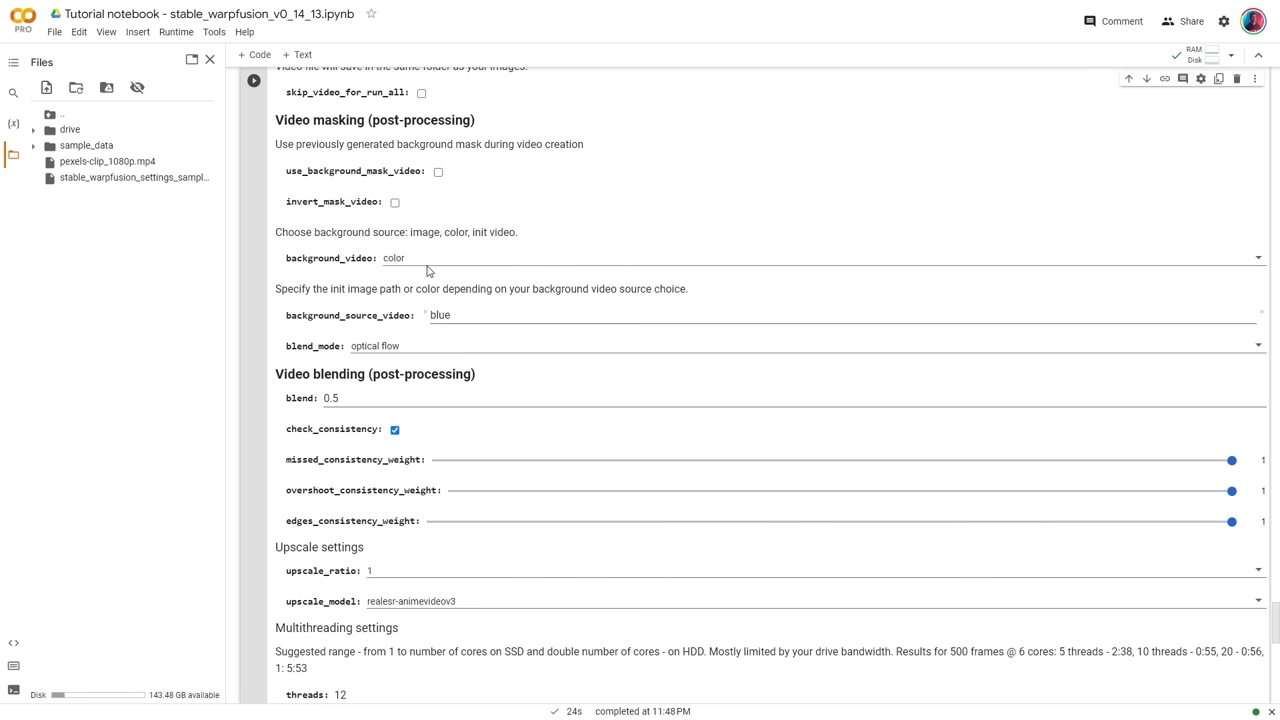
pyautogui.click(430, 262)
pyautogui.click(405, 294)
# Choose 2 from the upscale_ratio dropdown under Upscale settings.
pyautogui.scroll(-5, 428, 340)
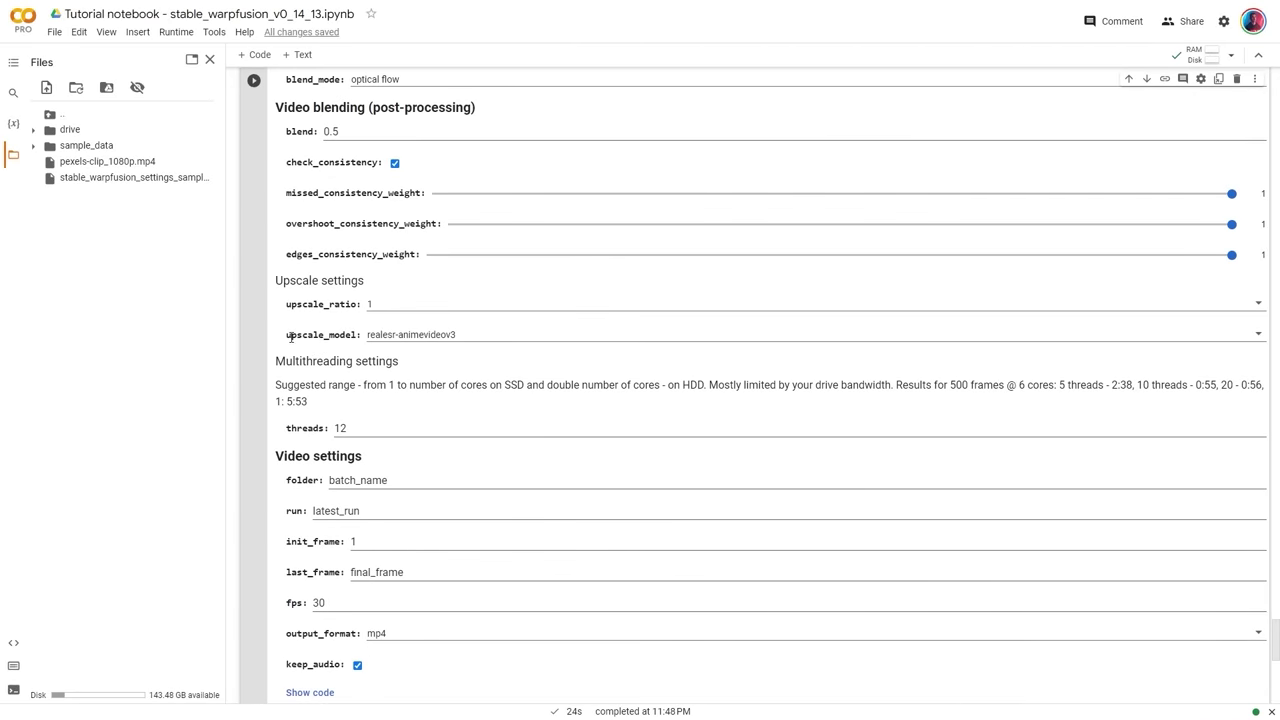
pyautogui.moveTo(276, 283); pyautogui.dragTo(366, 281)
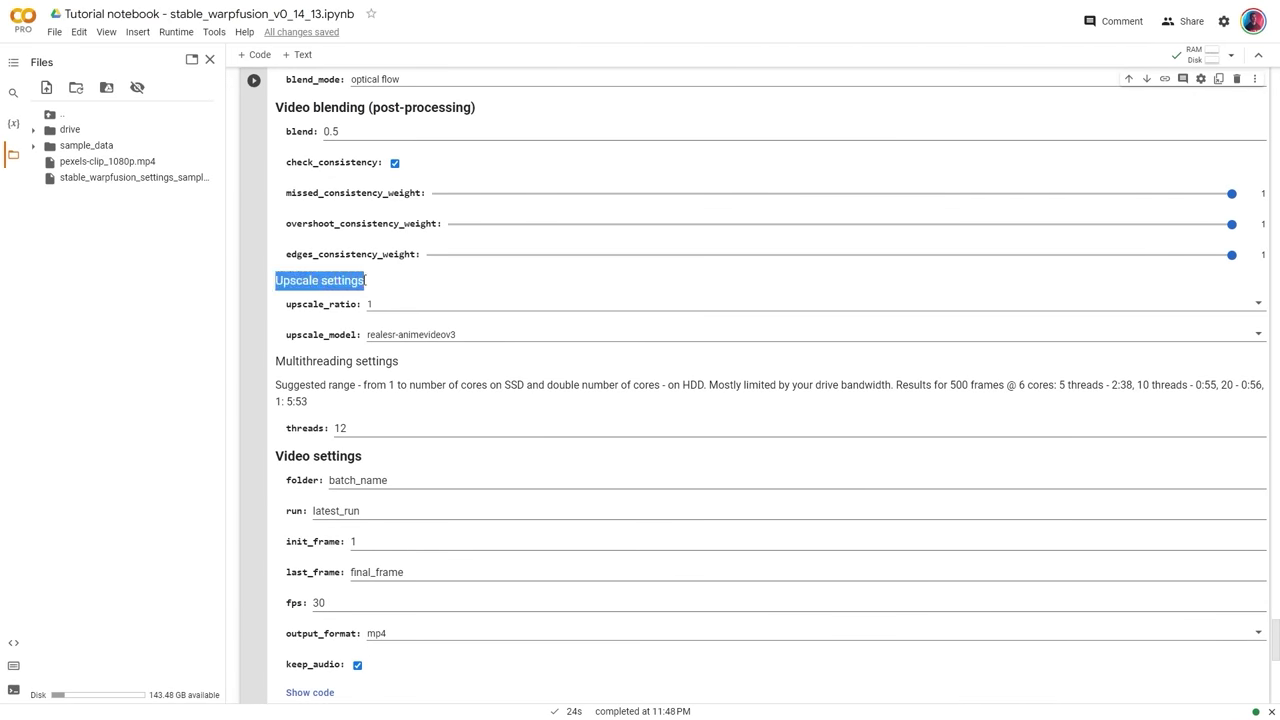
pyautogui.click(368, 334)
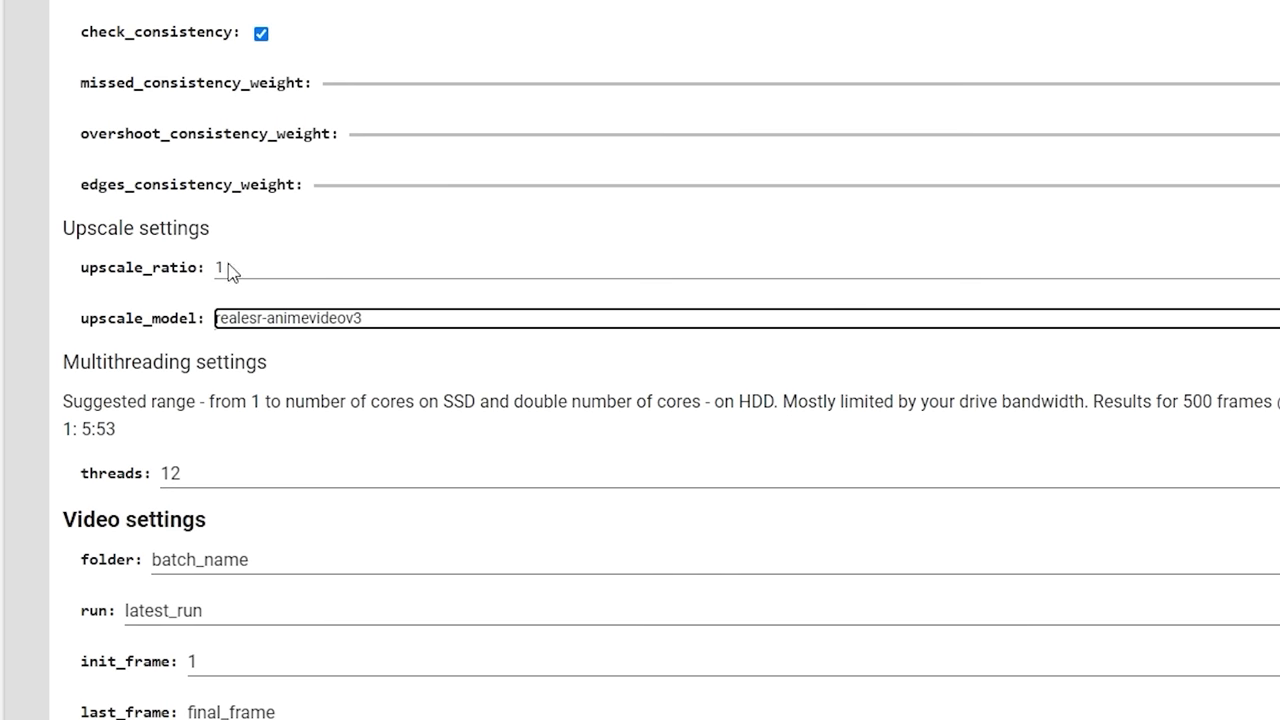
pyautogui.click(228, 272)
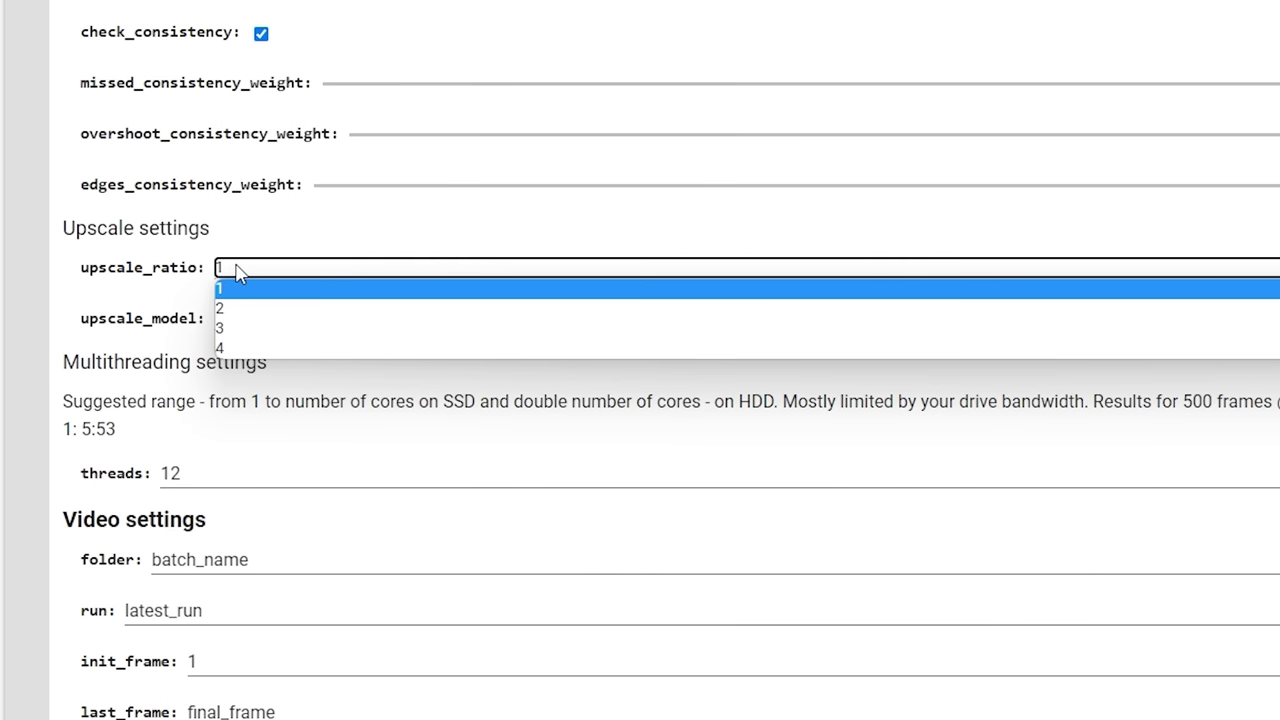
pyautogui.click(236, 308)
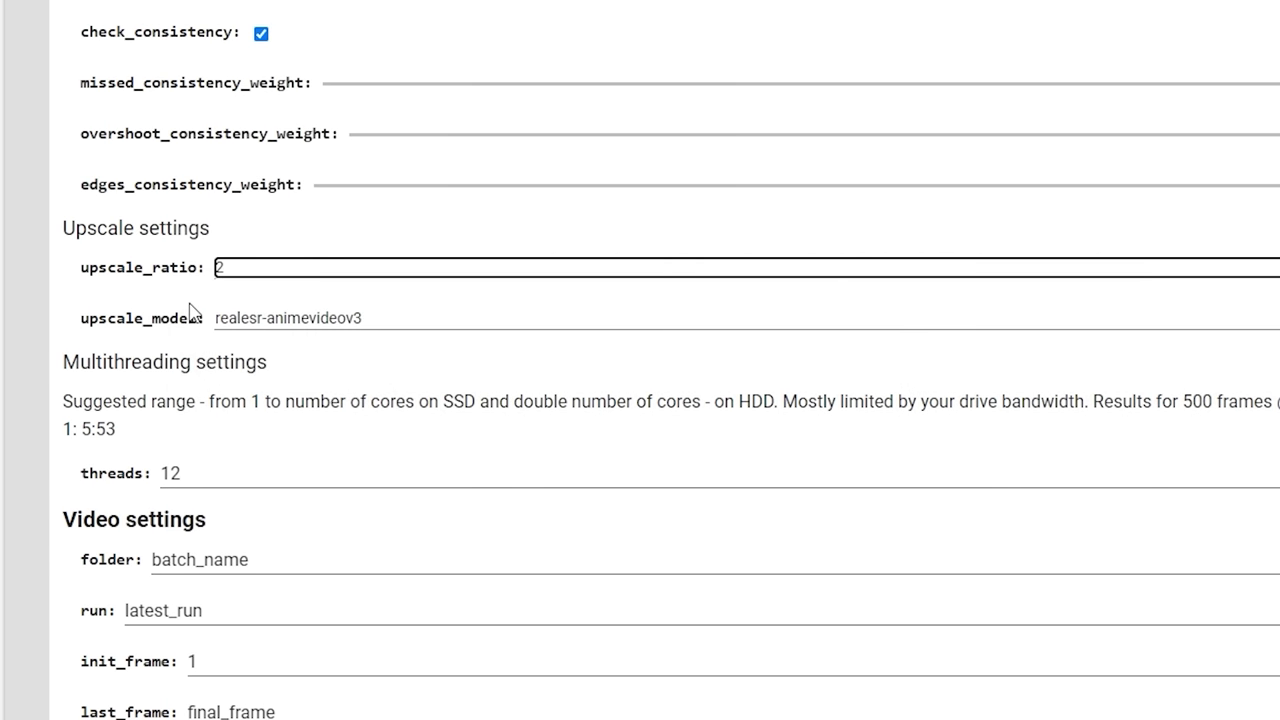
pyautogui.scroll(-10, 530, 332)
pyautogui.scroll(5, 530, 332)
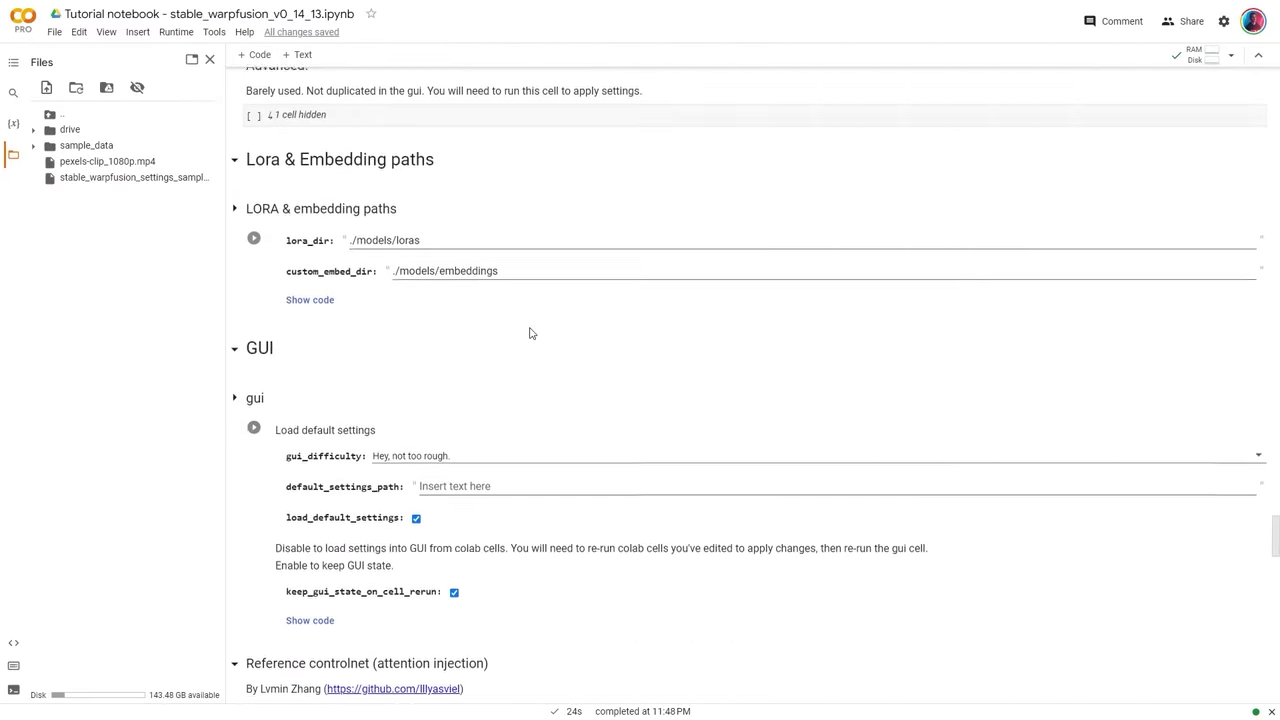
pyautogui.scroll(10, 530, 332)
# Return to the notebook's top and launch Runtime > Run all.
pyautogui.moveTo(1272, 470); pyautogui.dragTo(1237, 118)
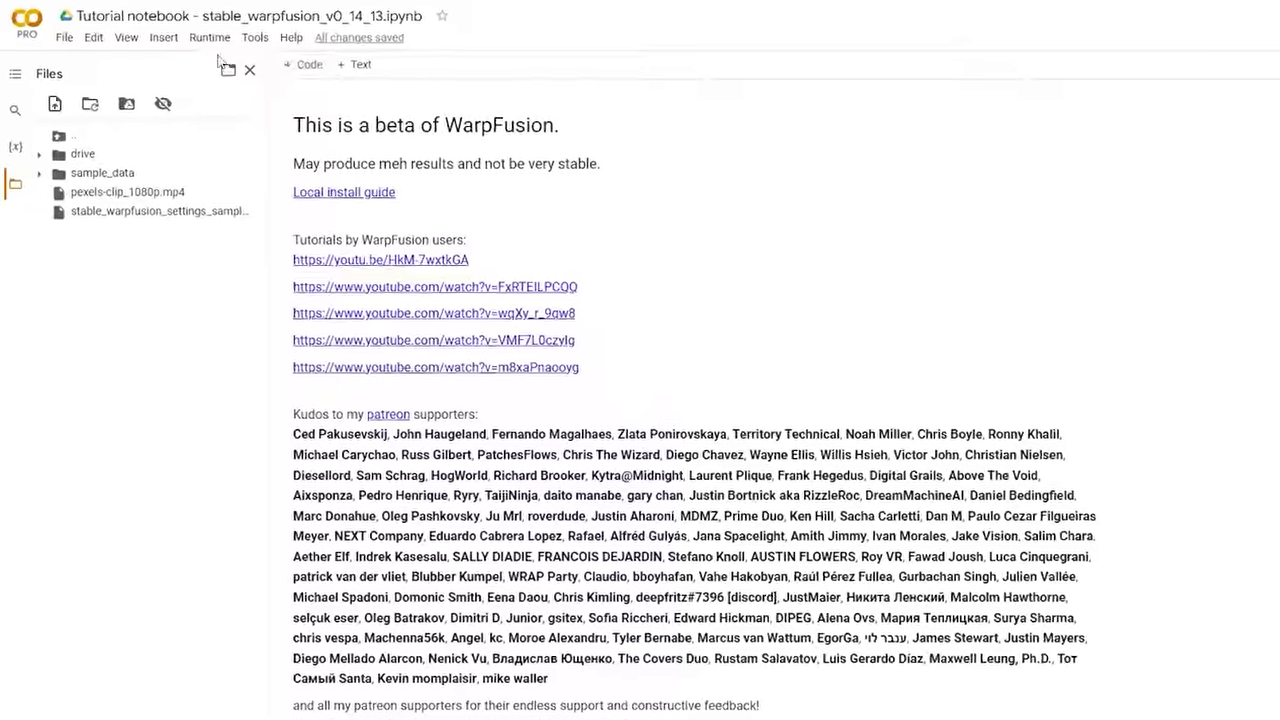
pyautogui.click(176, 32)
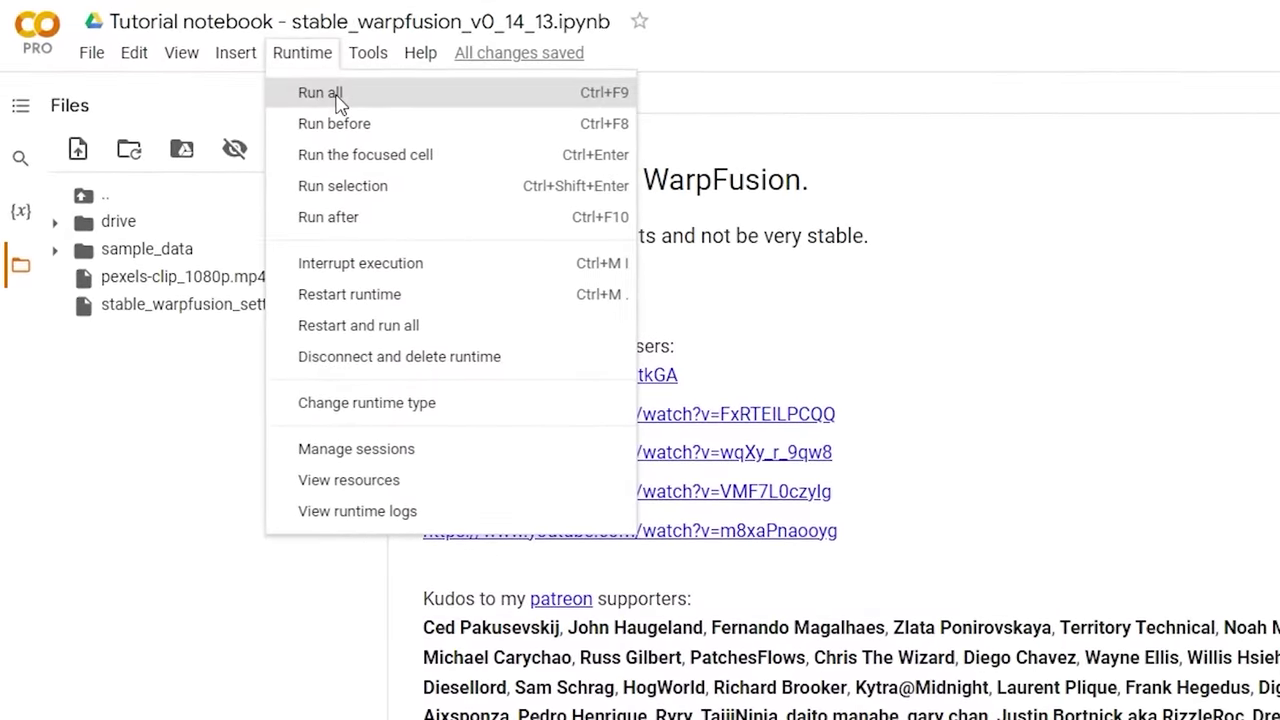
pyautogui.click(318, 90)
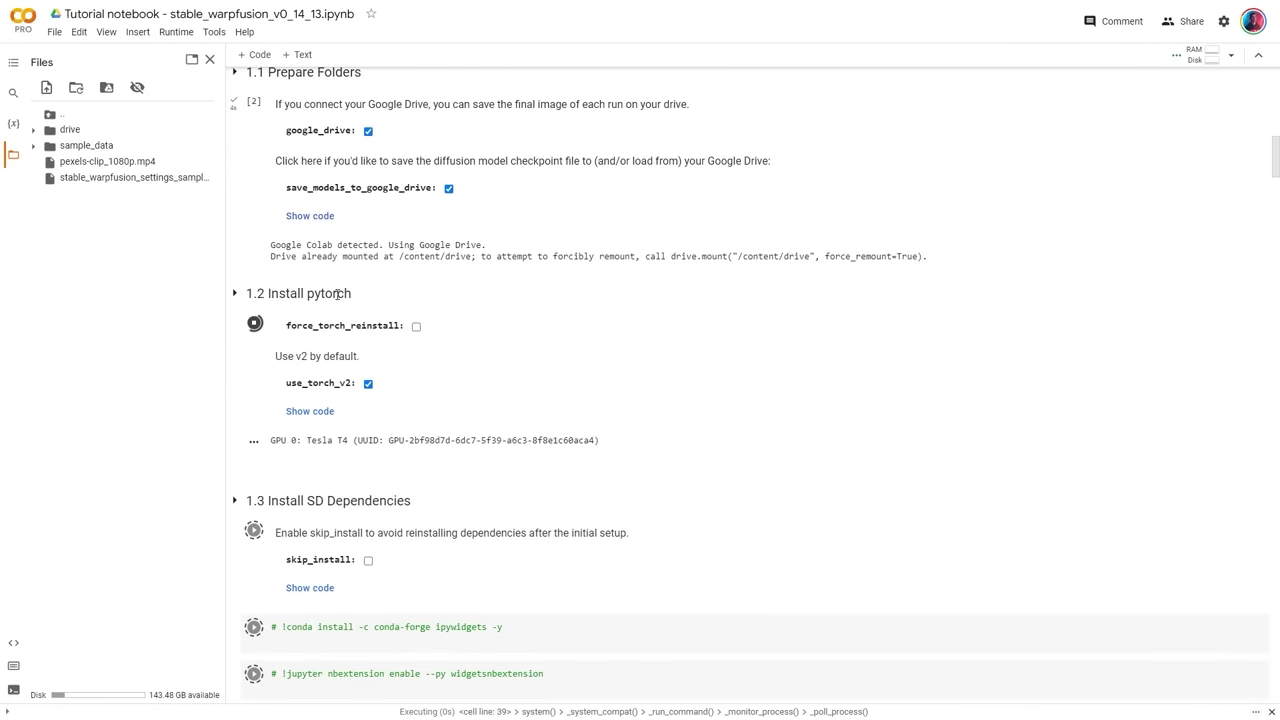
# Scroll down past the Prompts and Lora paths cells to the GUI cell's diffusion tab.
pyautogui.scroll(-1, 340, 312)
pyautogui.scroll(-5, 345, 310)
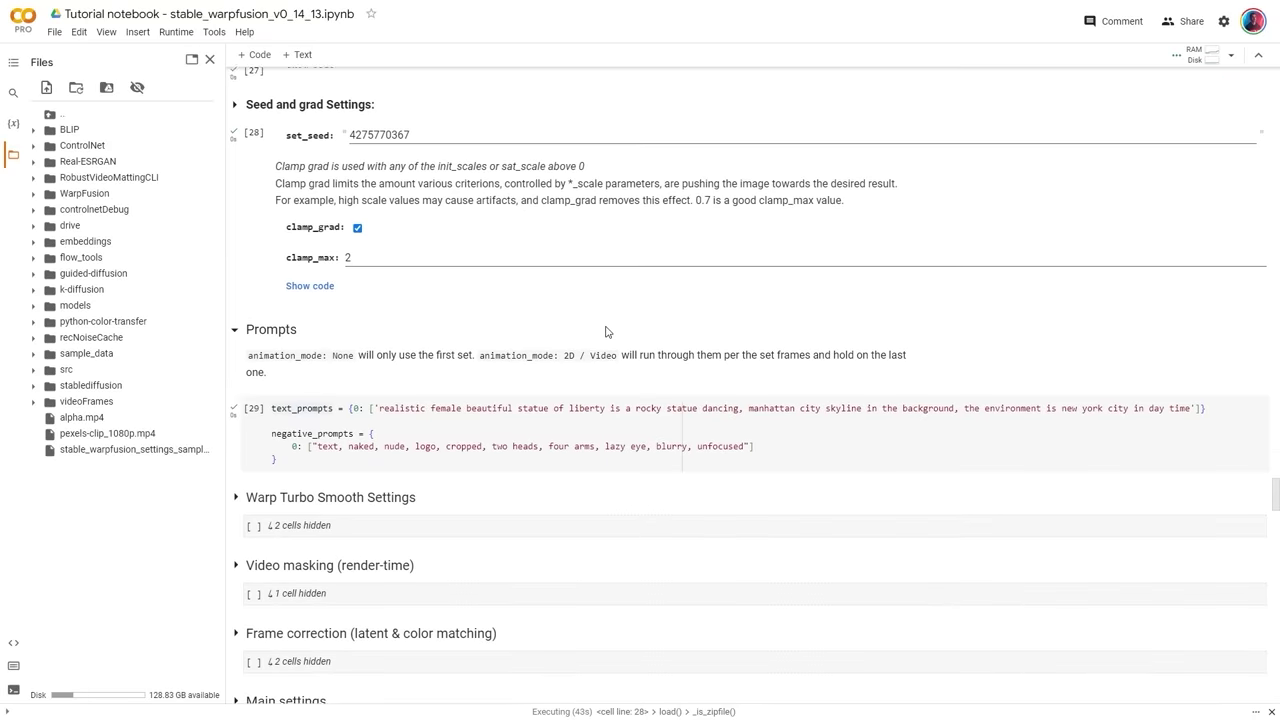
pyautogui.scroll(-3, 606, 331)
pyautogui.scroll(-15, 528, 331)
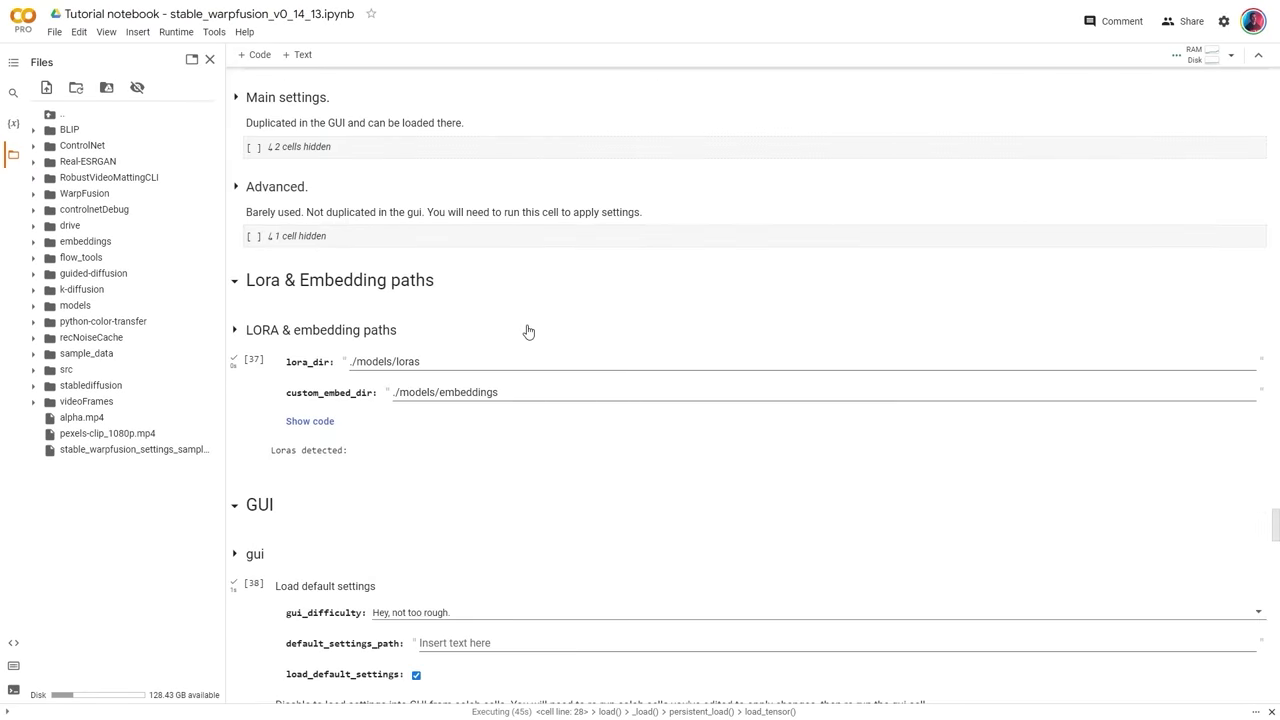
# Scroll through the diffusion, seed and reconstructed-noise settings down to Diffuse! > Do the Run!
pyautogui.scroll(-2, 528, 331)
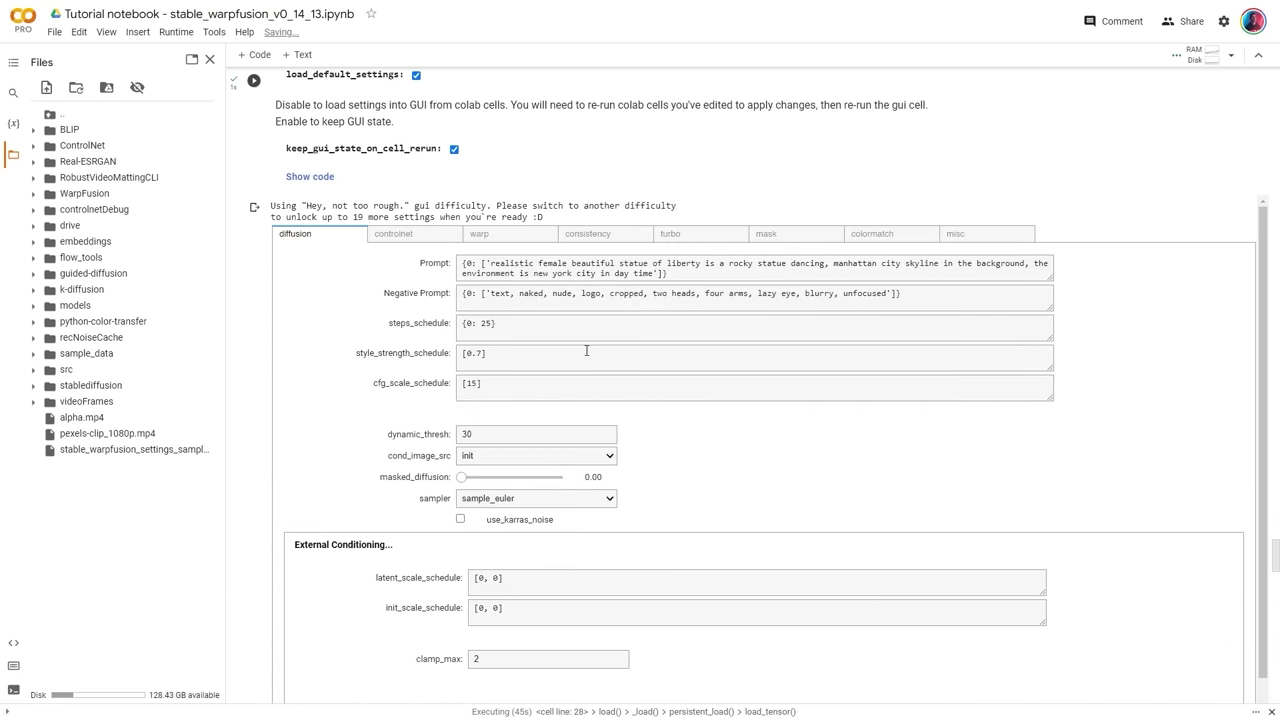
pyautogui.scroll(2, 500, 340)
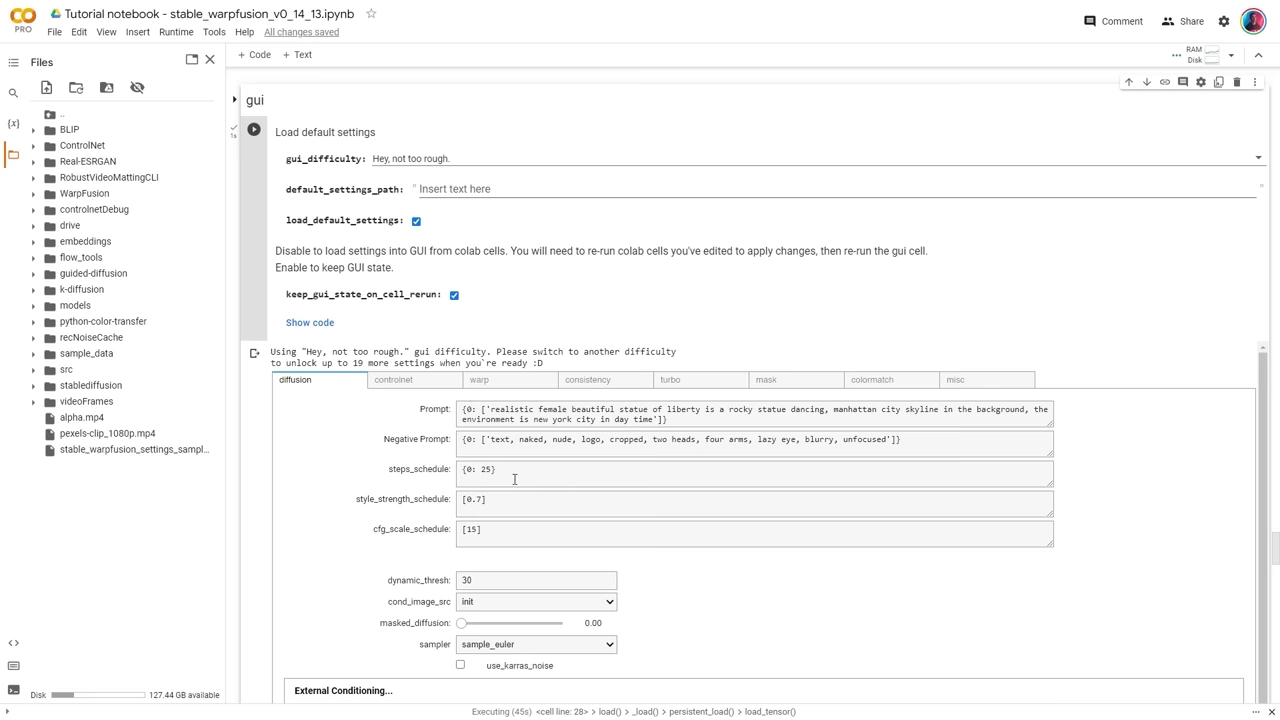
pyautogui.scroll(-1, 514, 479)
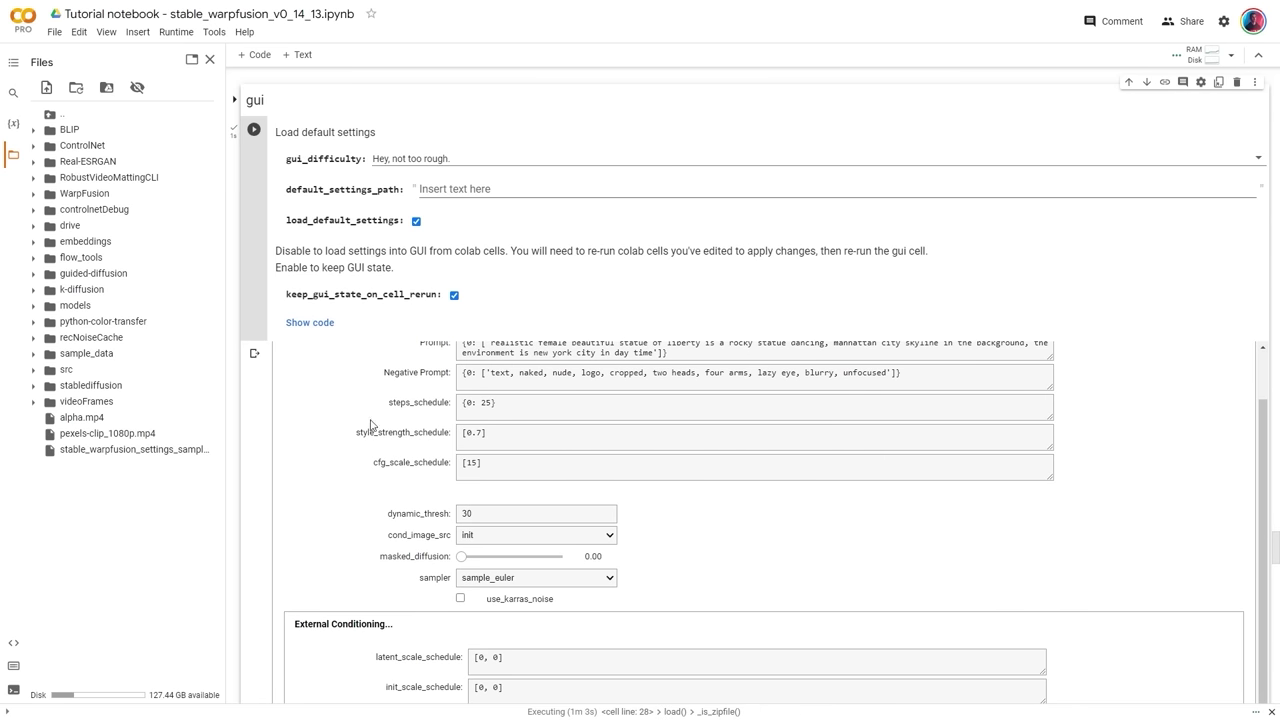
pyautogui.scroll(-5, 350, 560)
pyautogui.scroll(-3, 536, 608)
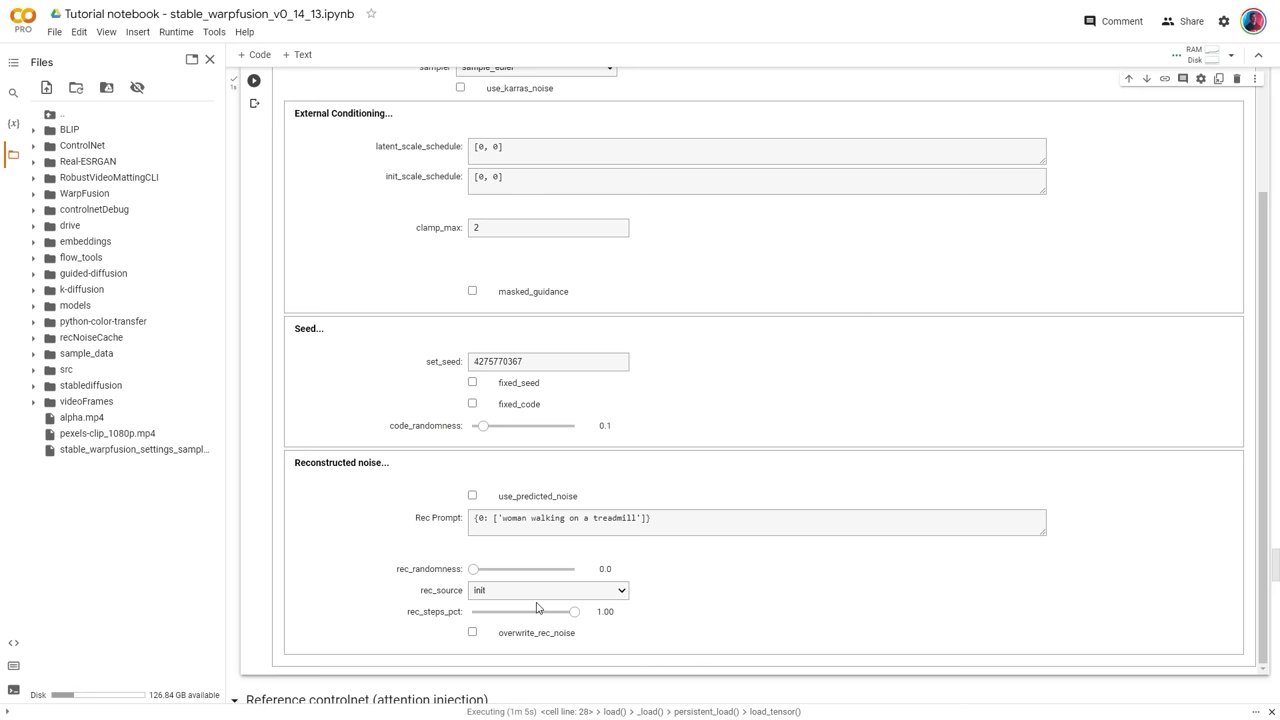
pyautogui.scroll(3, 536, 605)
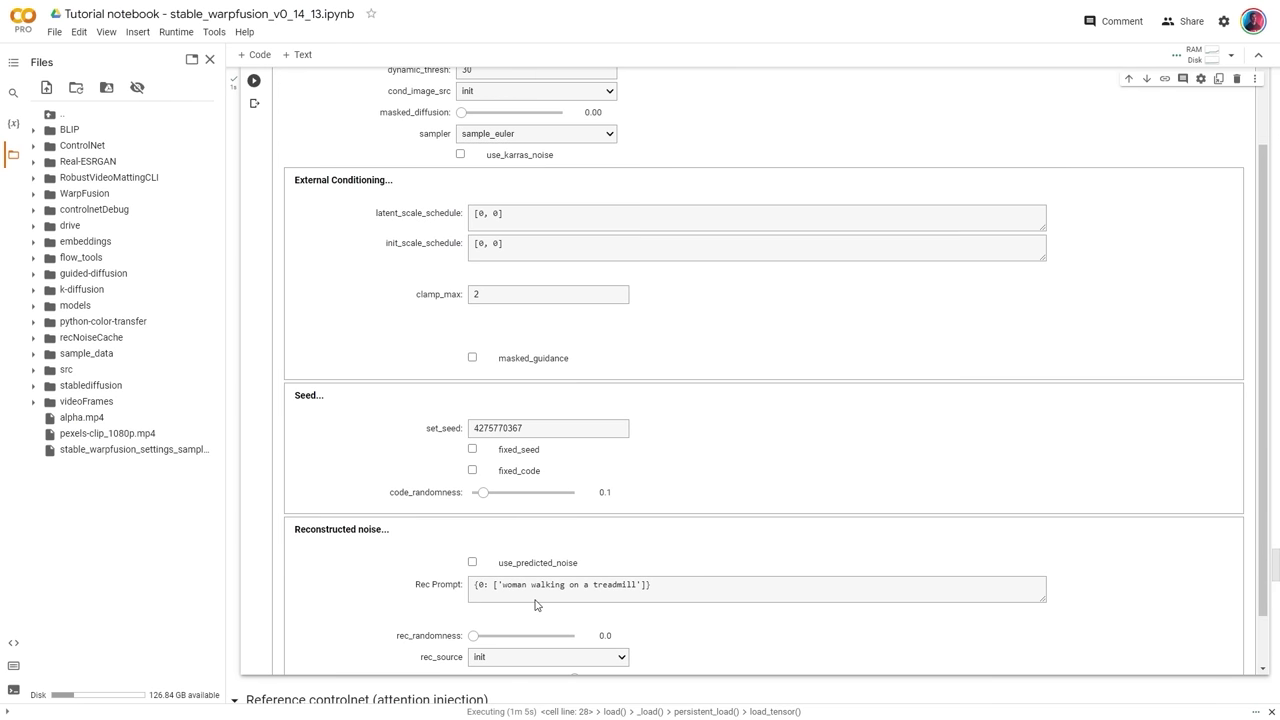
pyautogui.scroll(5, 536, 605)
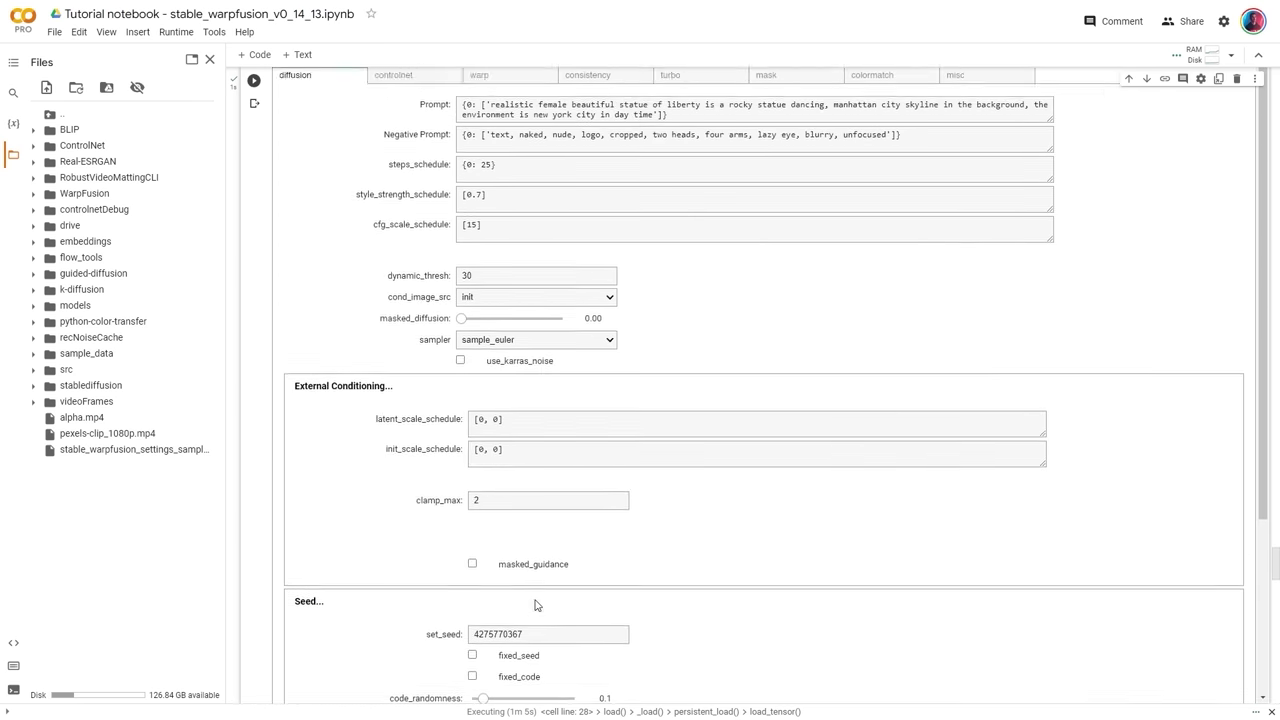
pyautogui.scroll(-10, 621, 587)
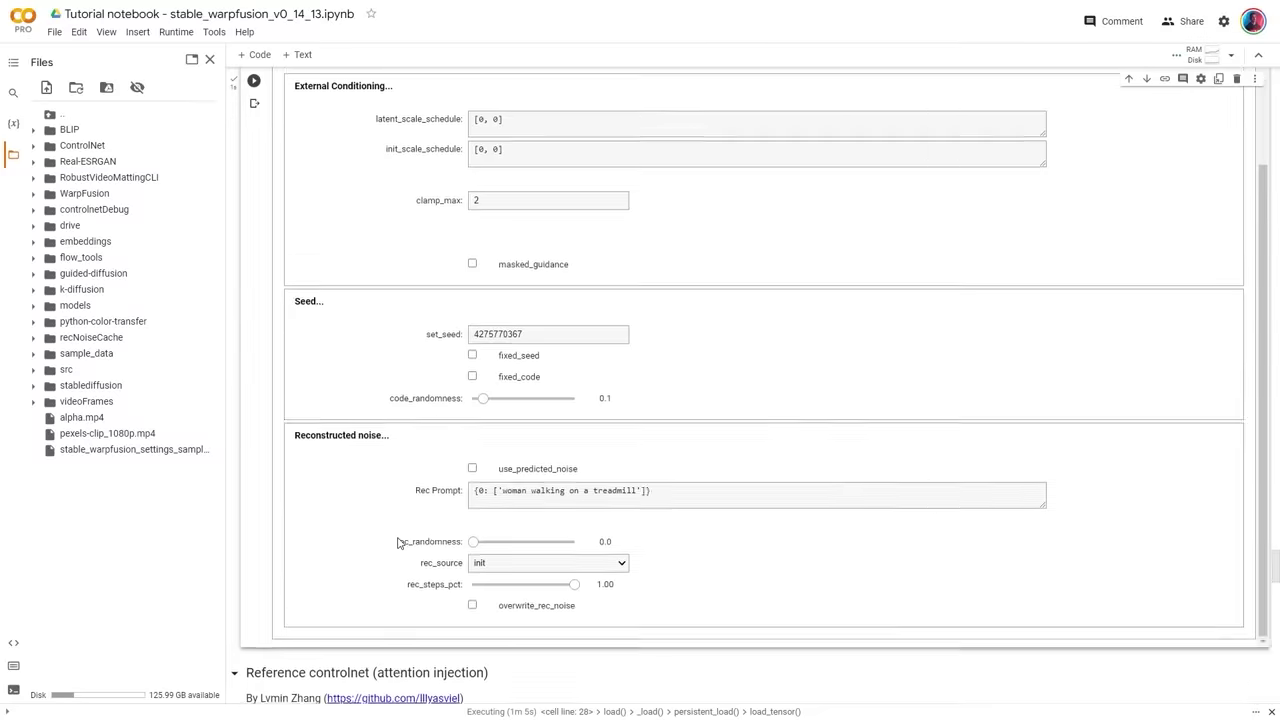
pyautogui.scroll(-4, 396, 522)
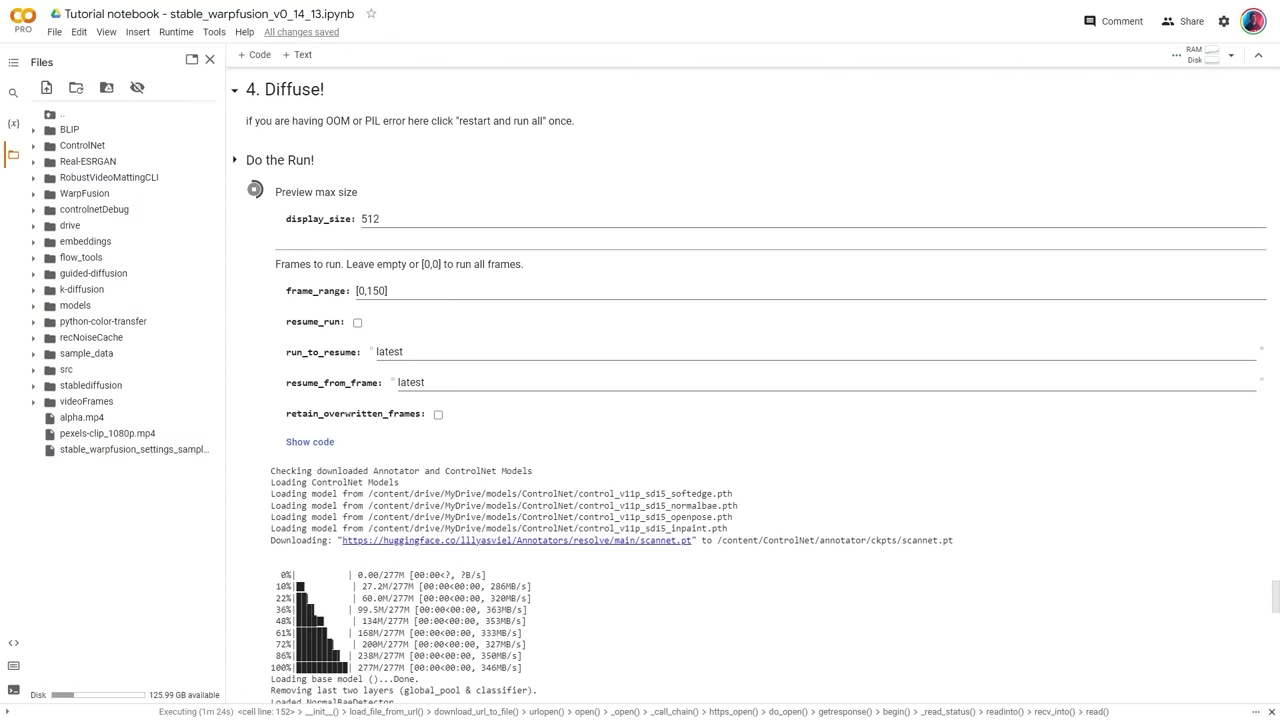
# Stop the Do the Run! cell at frame 2/150 and scroll back up to the GUI diffusion tab.
pyautogui.scroll(-2, 480, 386)
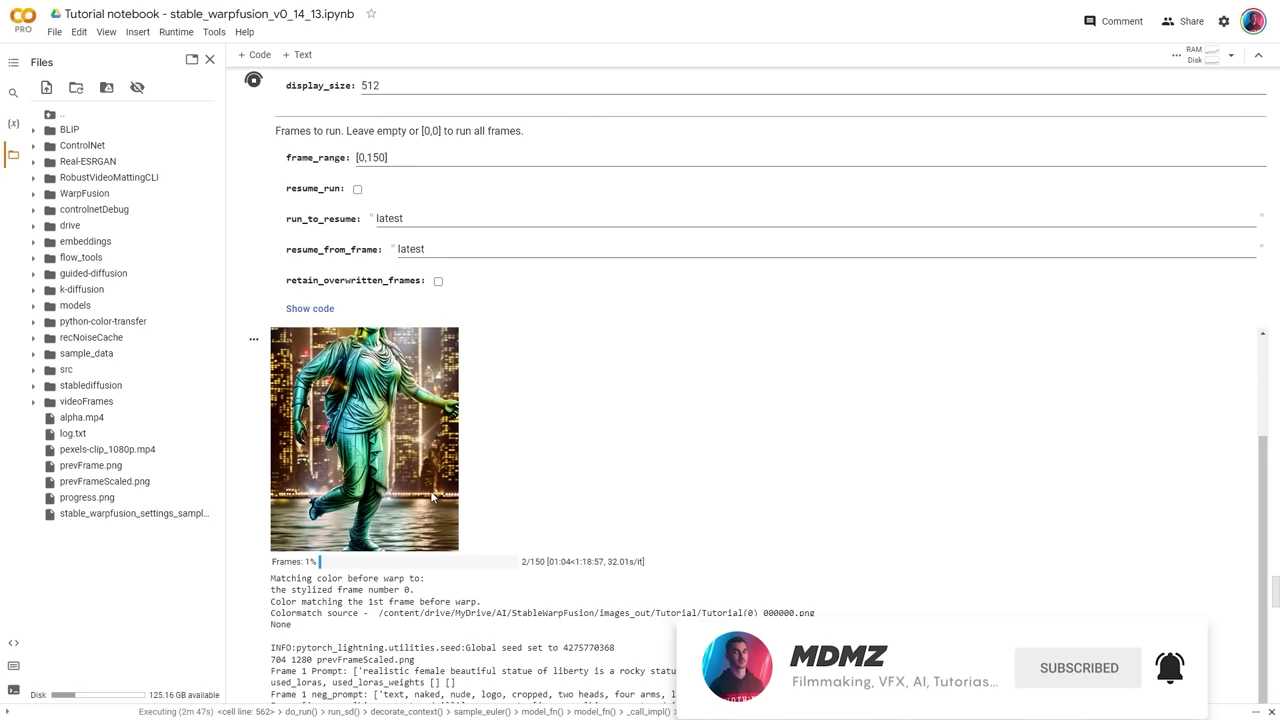
pyautogui.scroll(2, 457, 453)
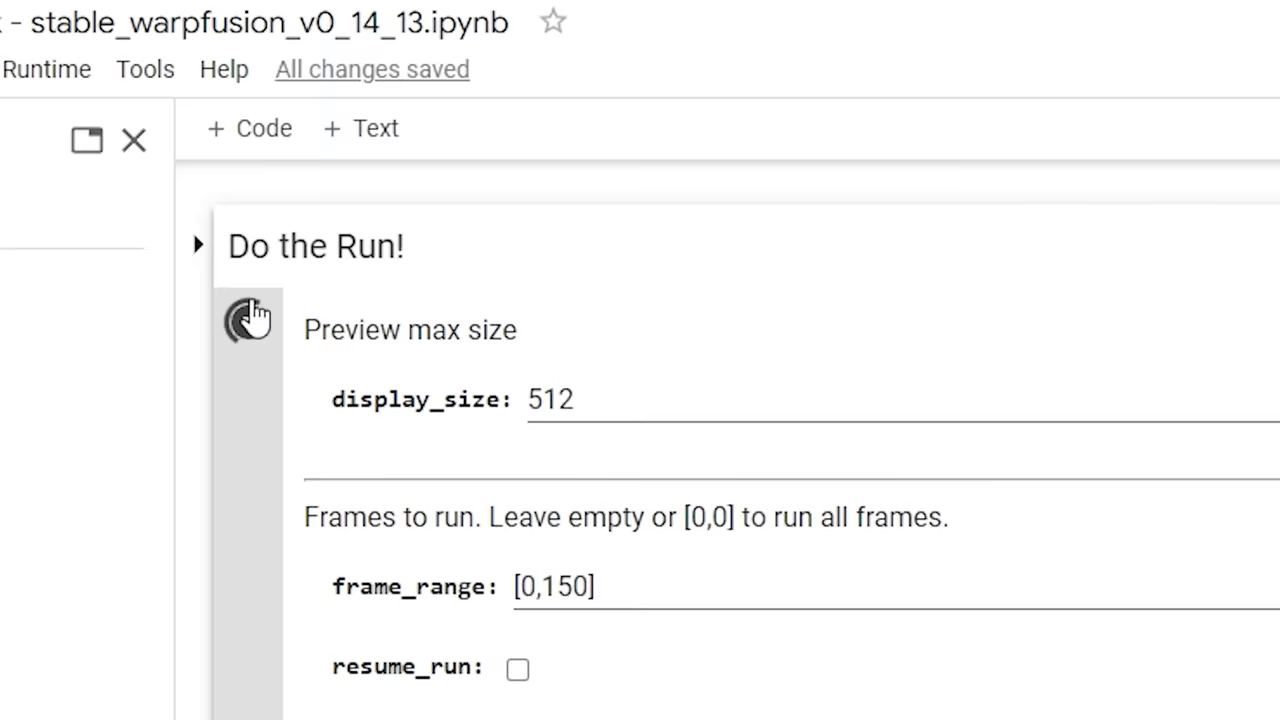
pyautogui.click(249, 319)
pyautogui.scroll(3, 534, 320)
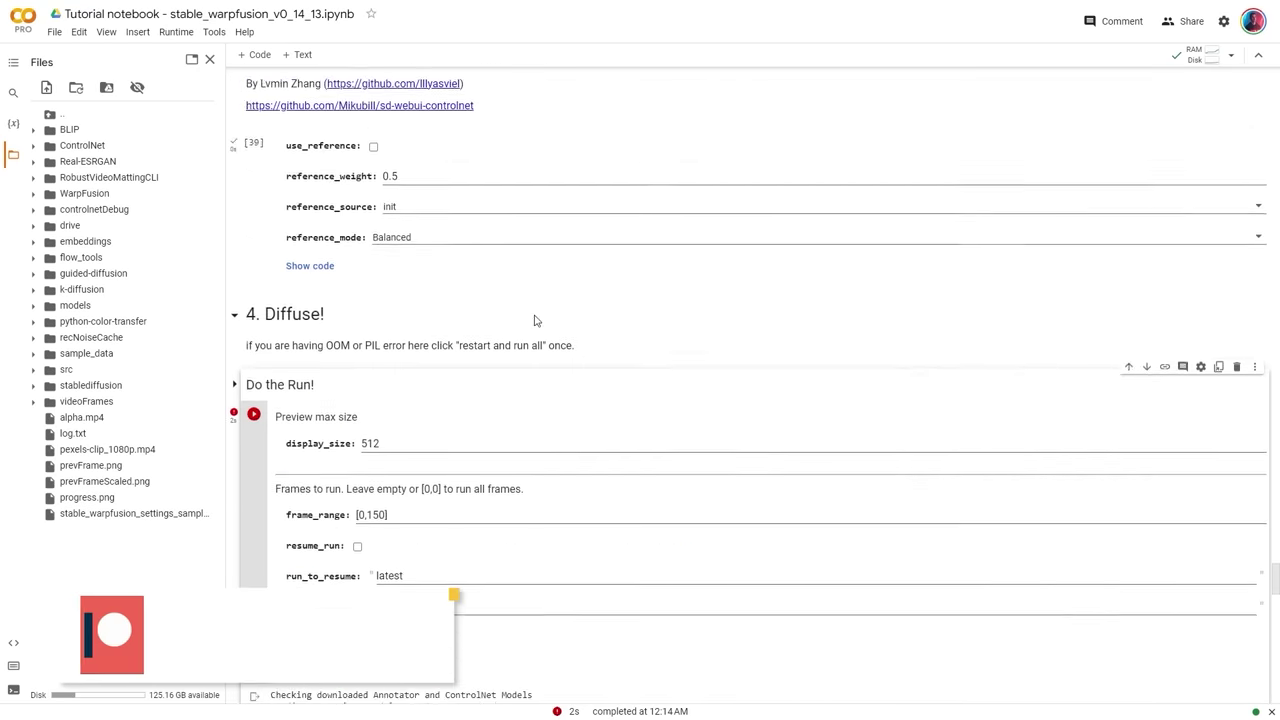
pyautogui.scroll(12, 534, 320)
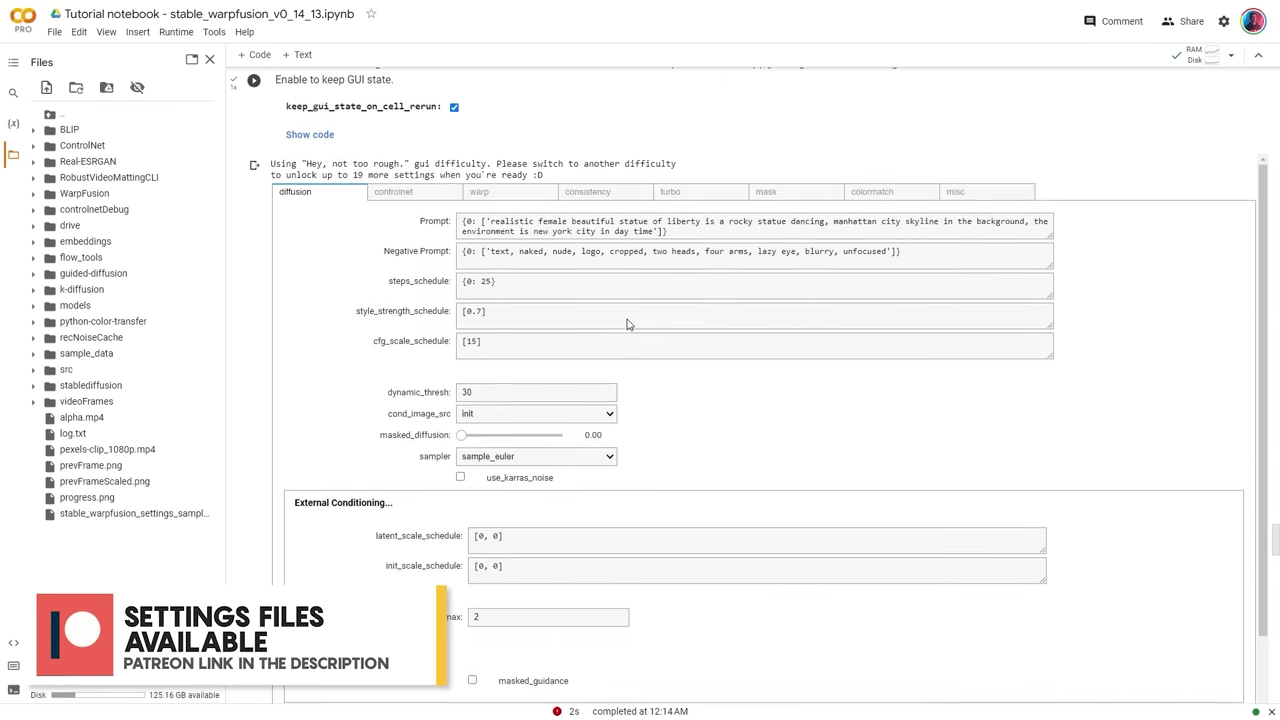
pyautogui.scroll(1, 628, 324)
# Paste the long detailed prompt ending 'high quality, 8k' into Prompt and enlarge its box.
pyautogui.click(488, 287)
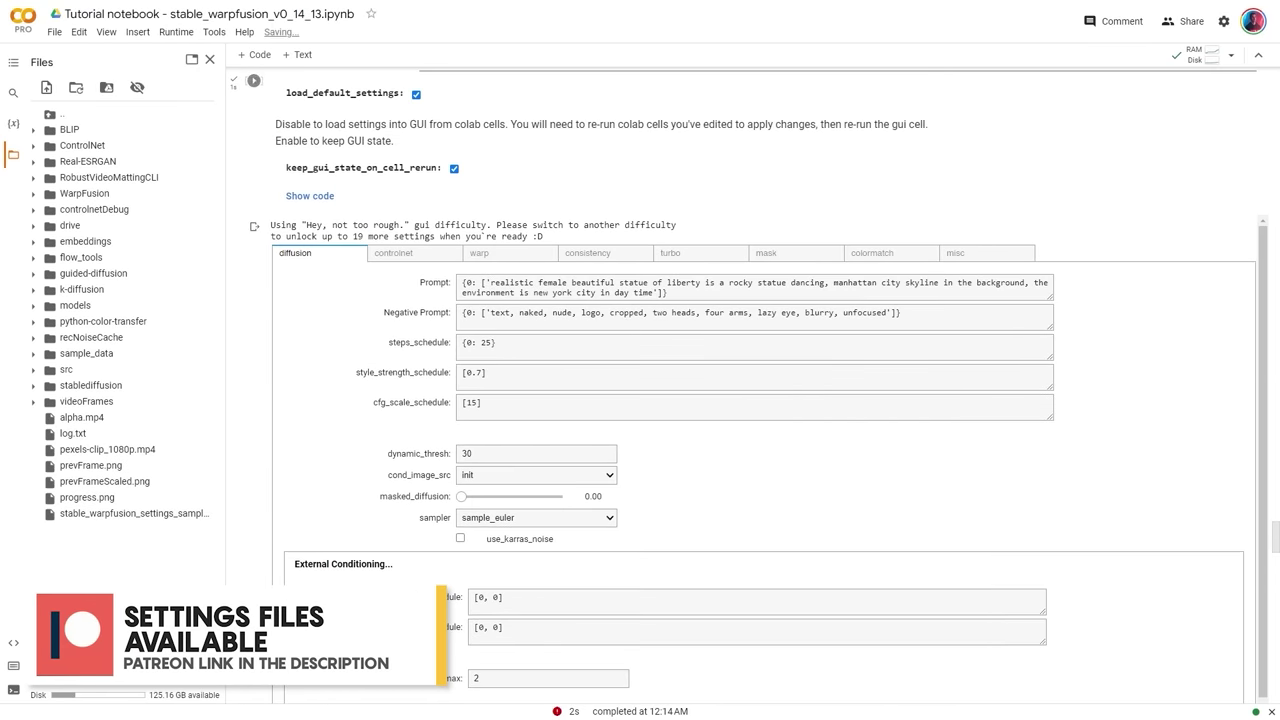
pyautogui.hotkey('ctrl', 'v')
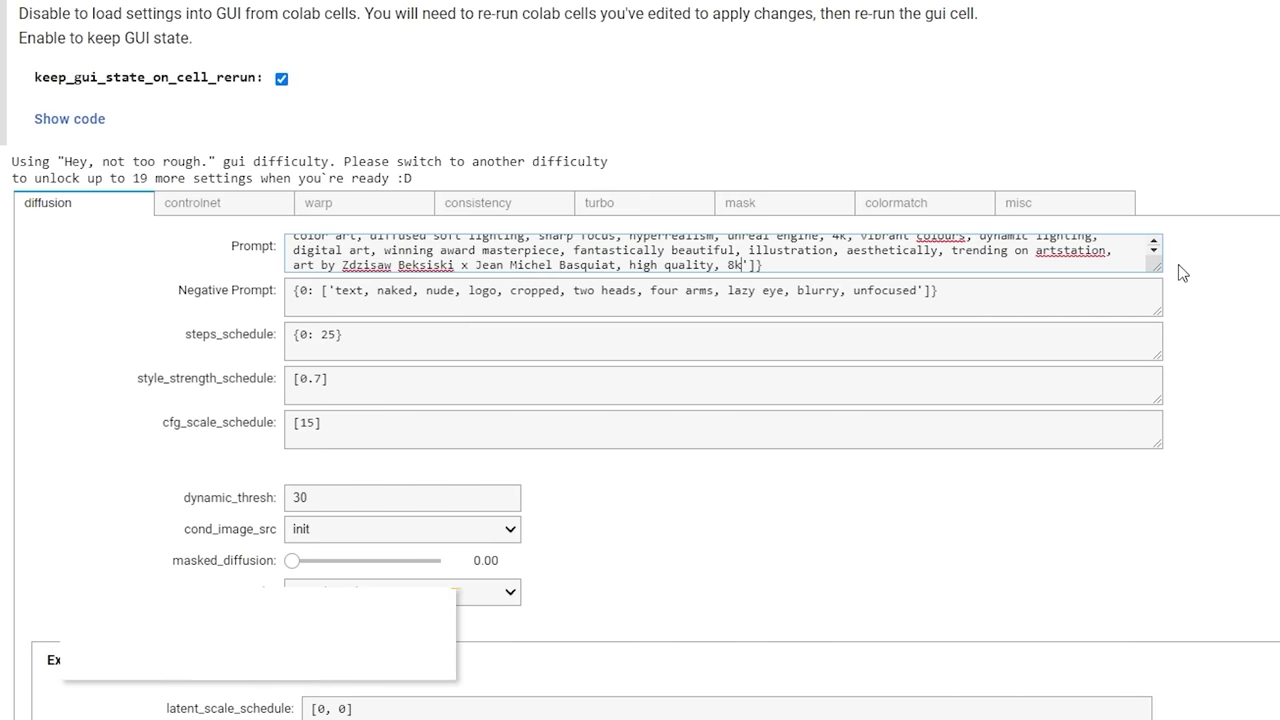
pyautogui.moveTo(1157, 267); pyautogui.dragTo(1162, 378)
pyautogui.tripleClick(679, 294)
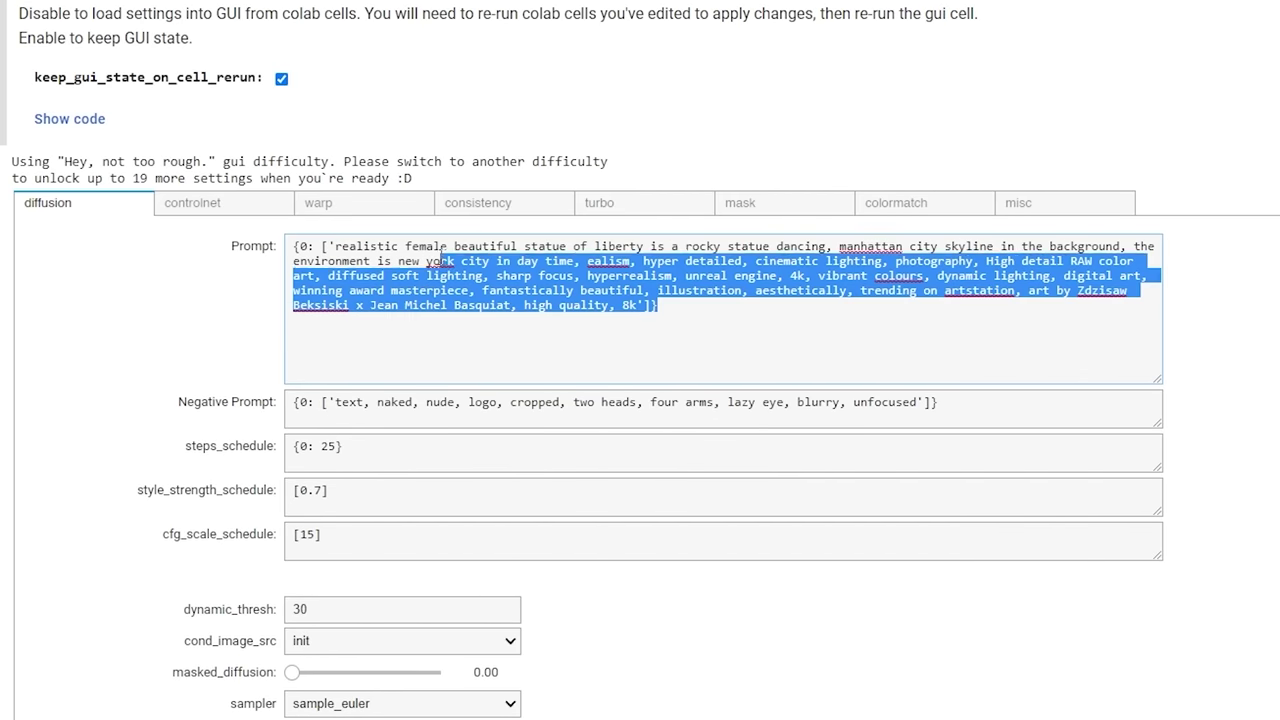
# Replace the negative prompt words with the longer list beginning 'smoke, fog, lowres'.
pyautogui.moveTo(335, 402); pyautogui.dragTo(917, 402)
pyautogui.rightClick(860, 402)
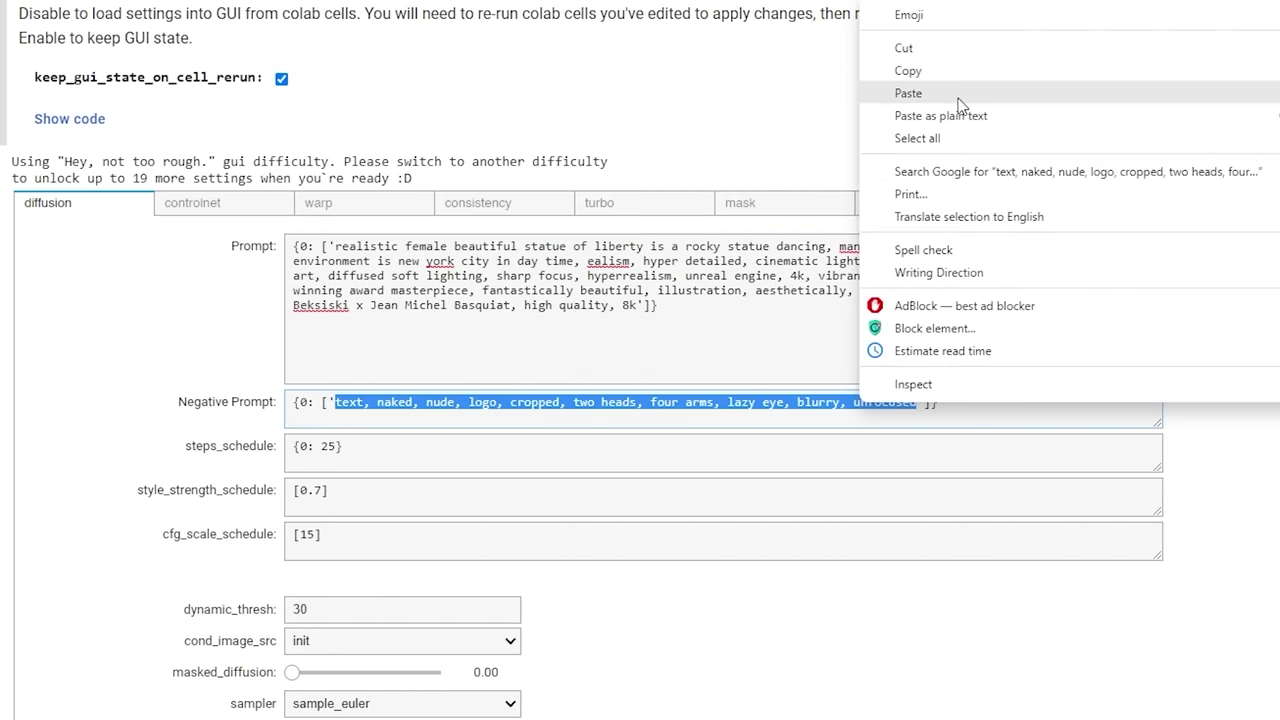
pyautogui.click(910, 93)
pyautogui.moveTo(1158, 424); pyautogui.dragTo(1163, 474)
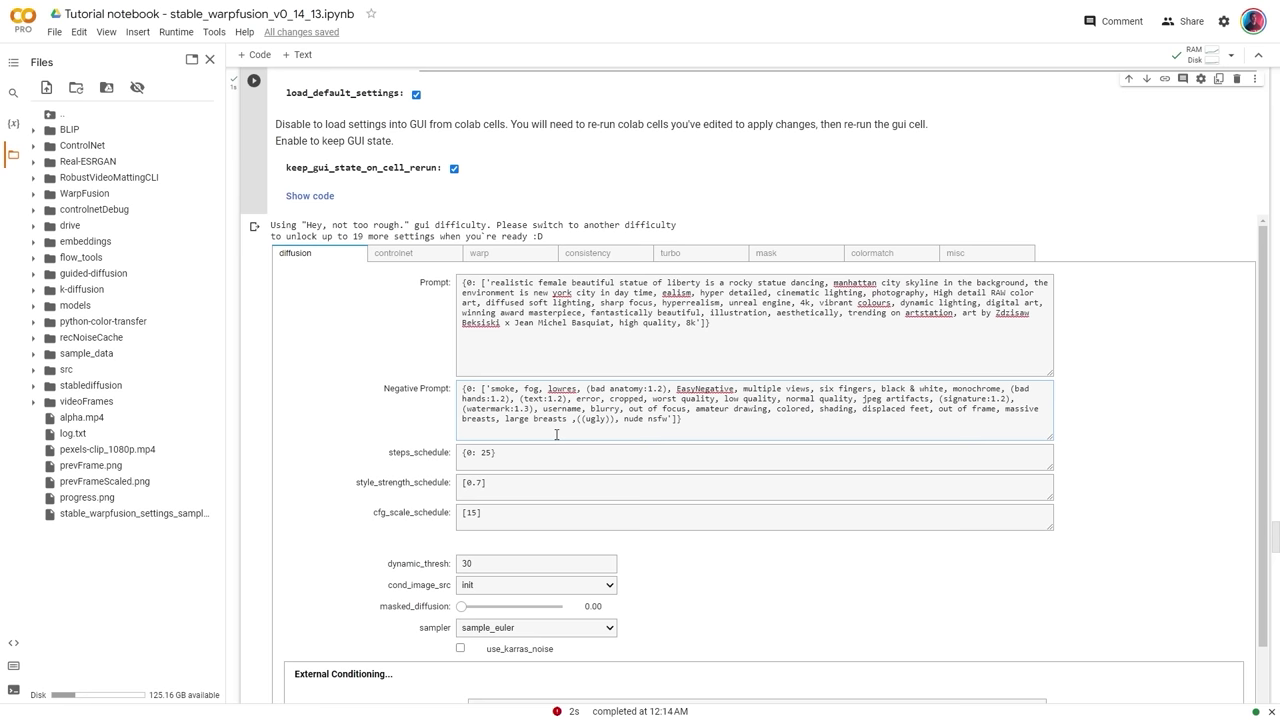
pyautogui.moveTo(355, 487); pyautogui.dragTo(448, 486)
# Edit style_strength_schedule to read [0.65, 0.6], then locate the cfg_scale_schedule value.
pyautogui.write('.5')
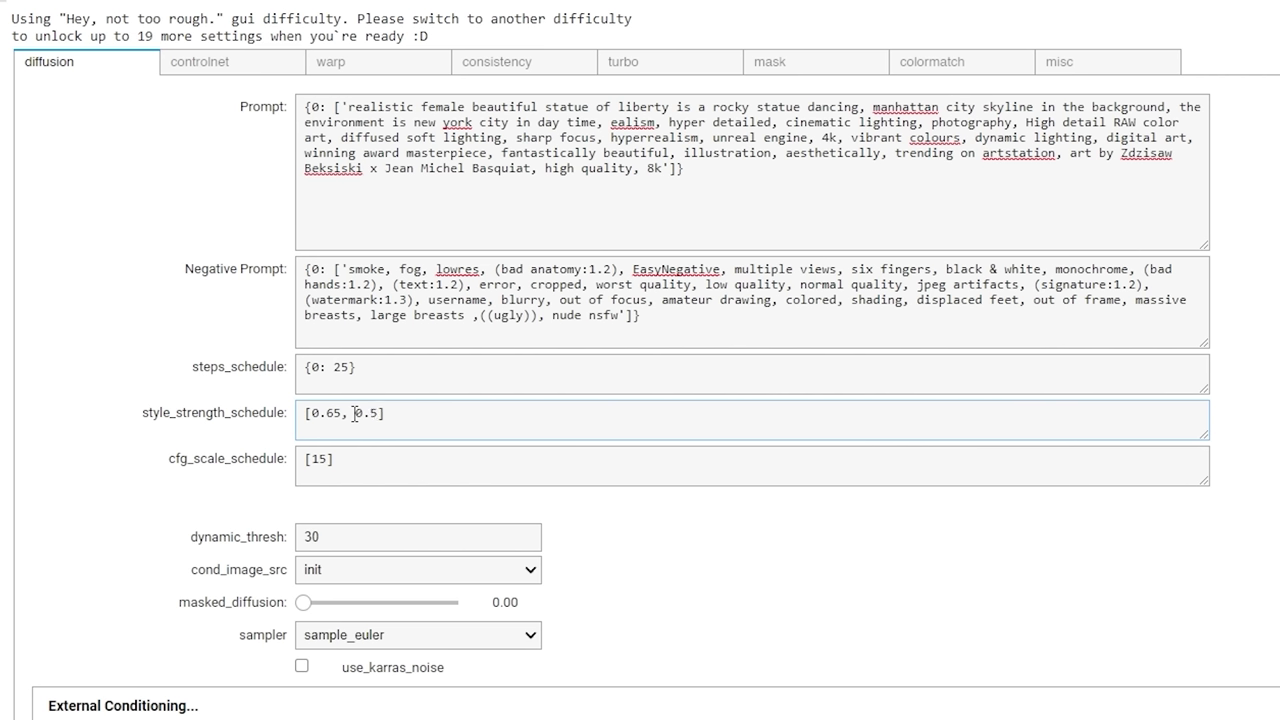
pyautogui.write('6')
pyautogui.moveTo(392, 413); pyautogui.dragTo(305, 414)
pyautogui.click(313, 417)
pyautogui.moveTo(172, 458); pyautogui.dragTo(280, 470)
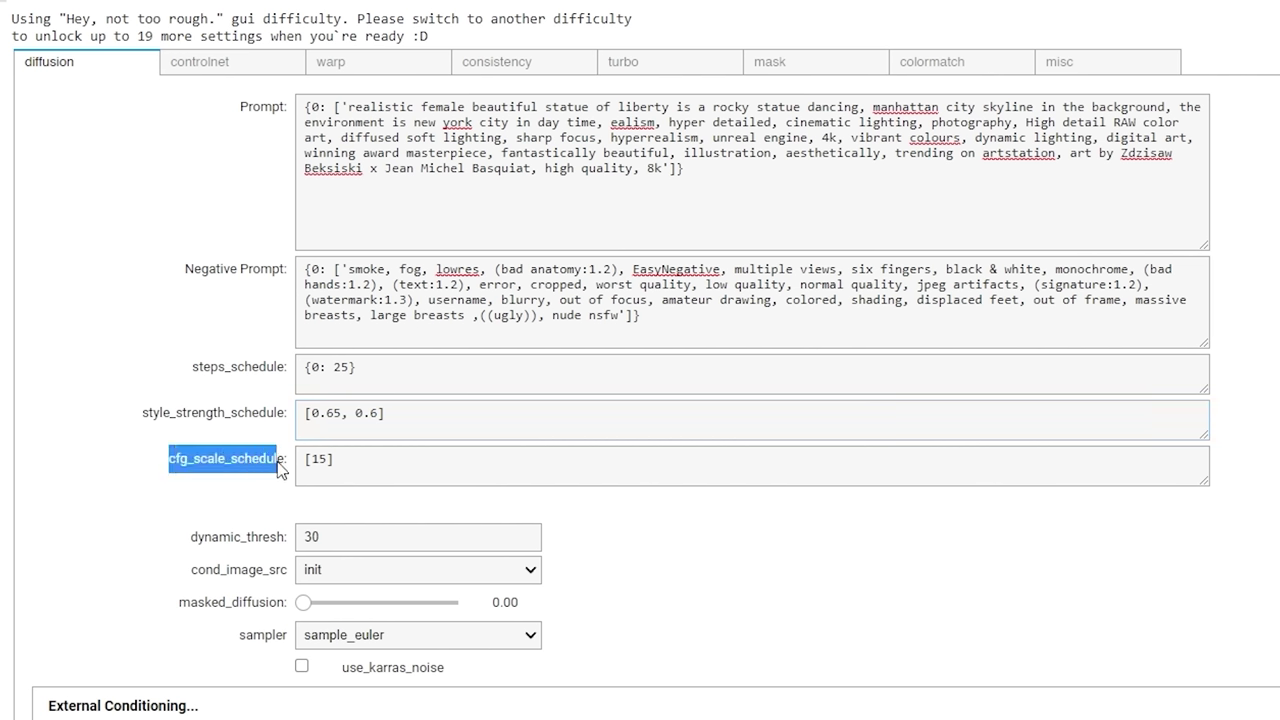
pyautogui.click(281, 469)
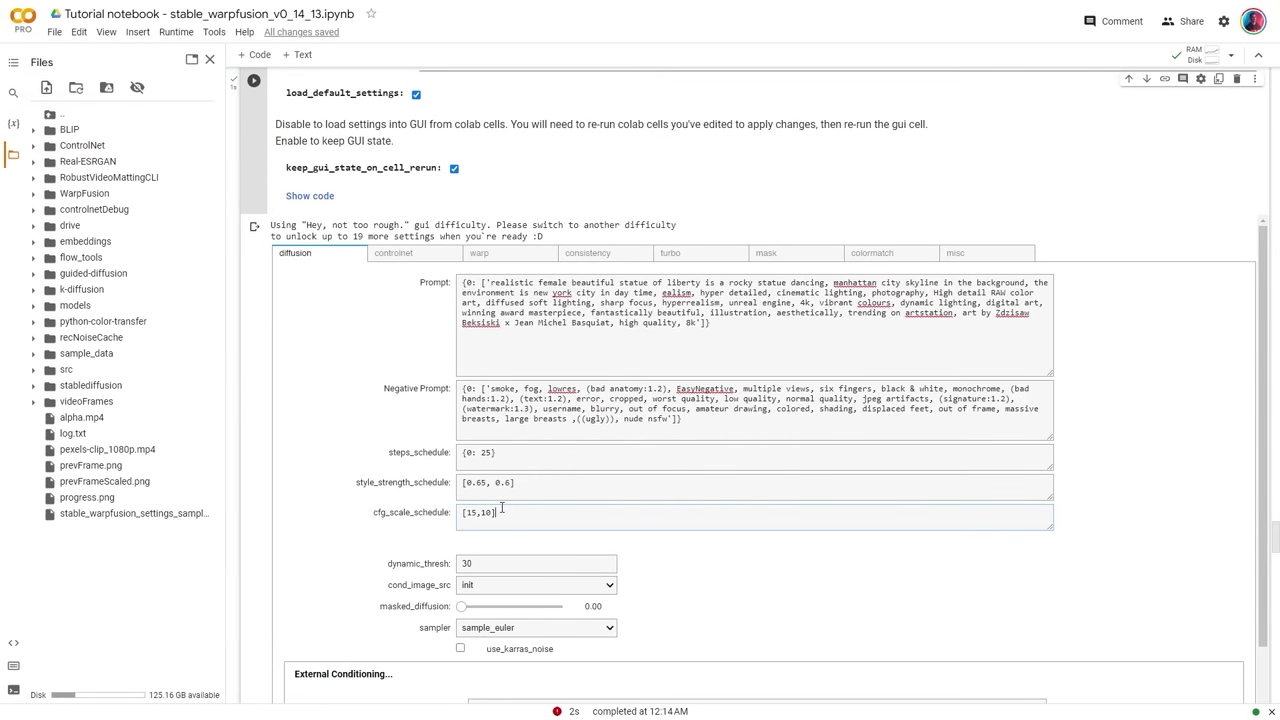
pyautogui.scroll(-2, 502, 510)
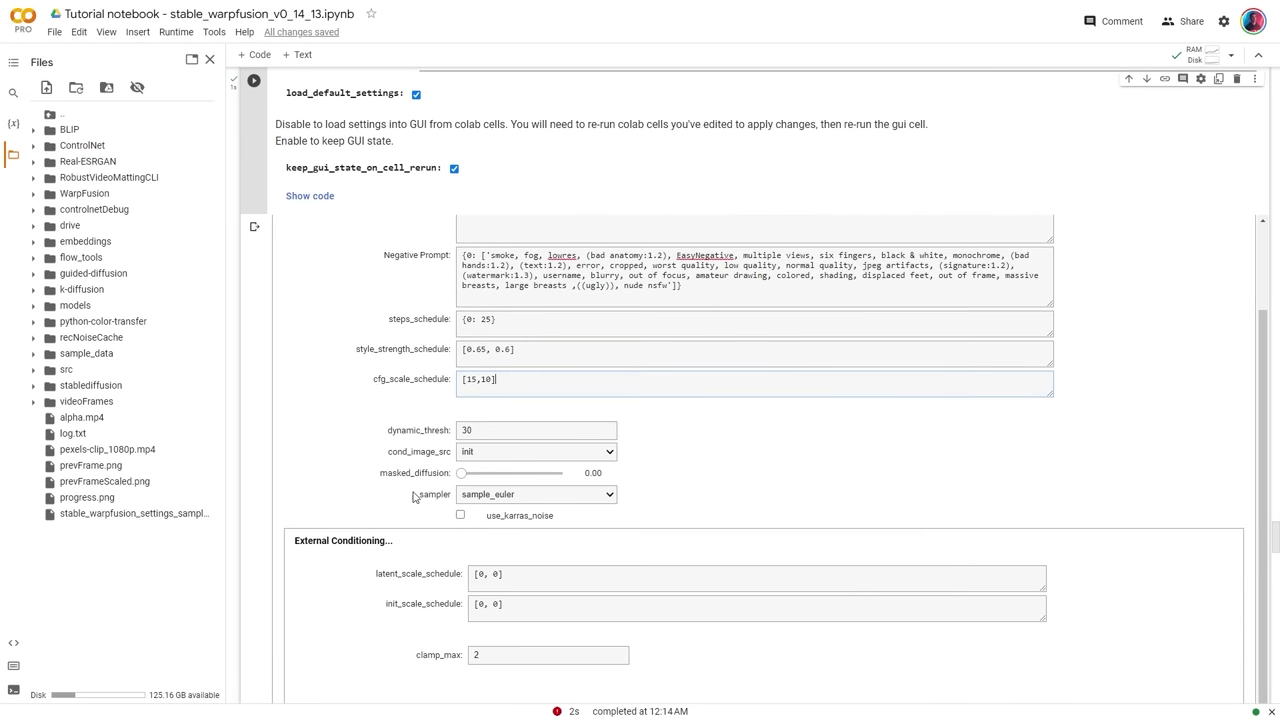
pyautogui.scroll(-2, 414, 497)
pyautogui.scroll(-1, 424, 550)
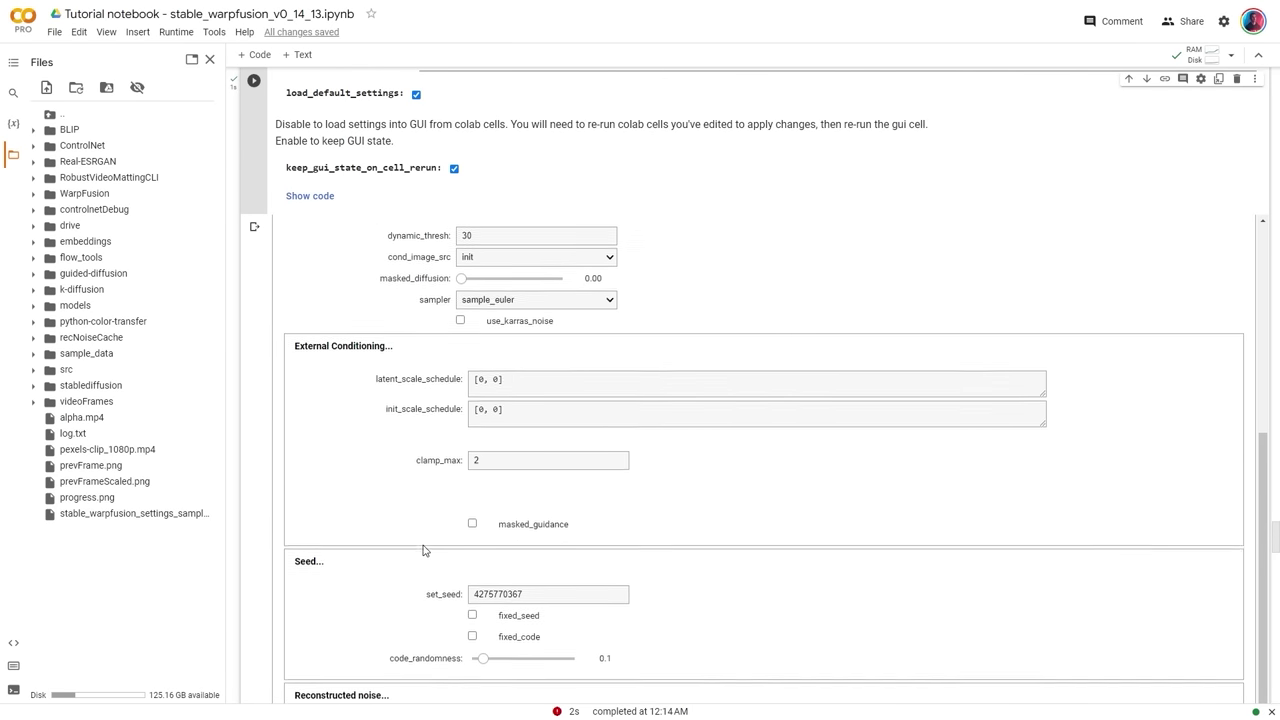
pyautogui.scroll(-1, 462, 522)
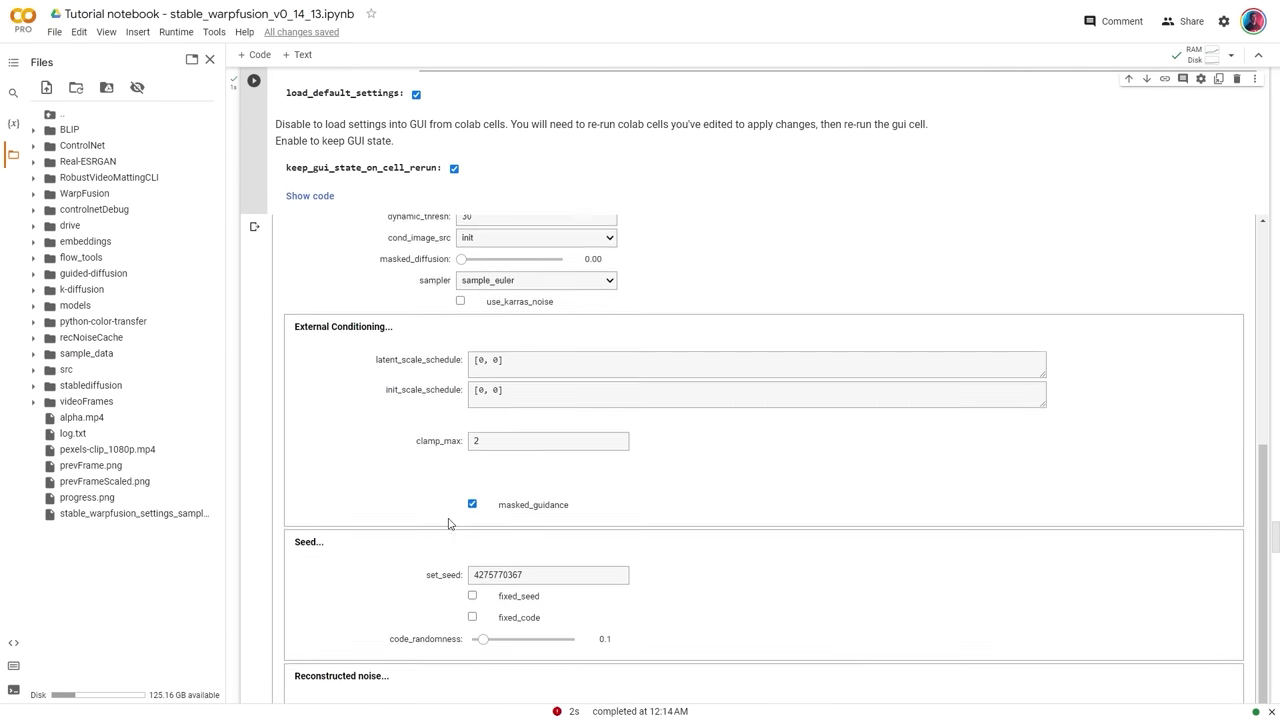
pyautogui.moveTo(441, 572)
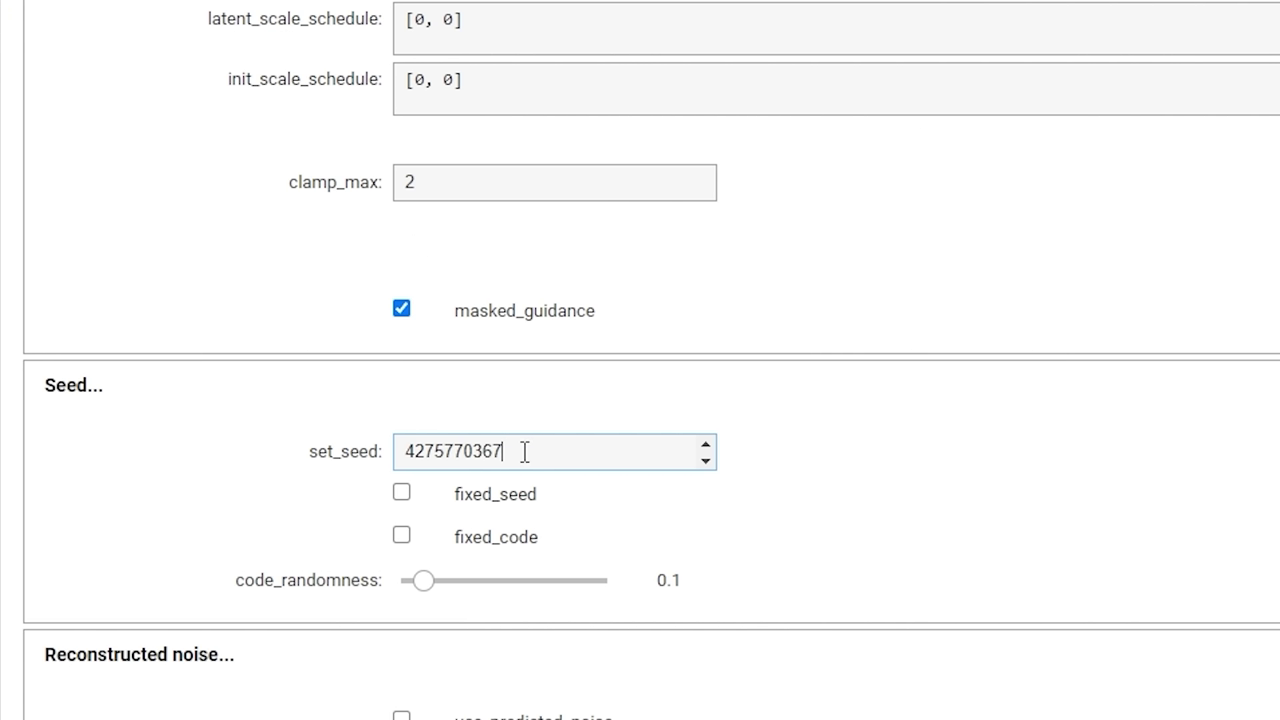
pyautogui.moveTo(535, 568); pyautogui.dragTo(470, 568)
pyautogui.write('-1')
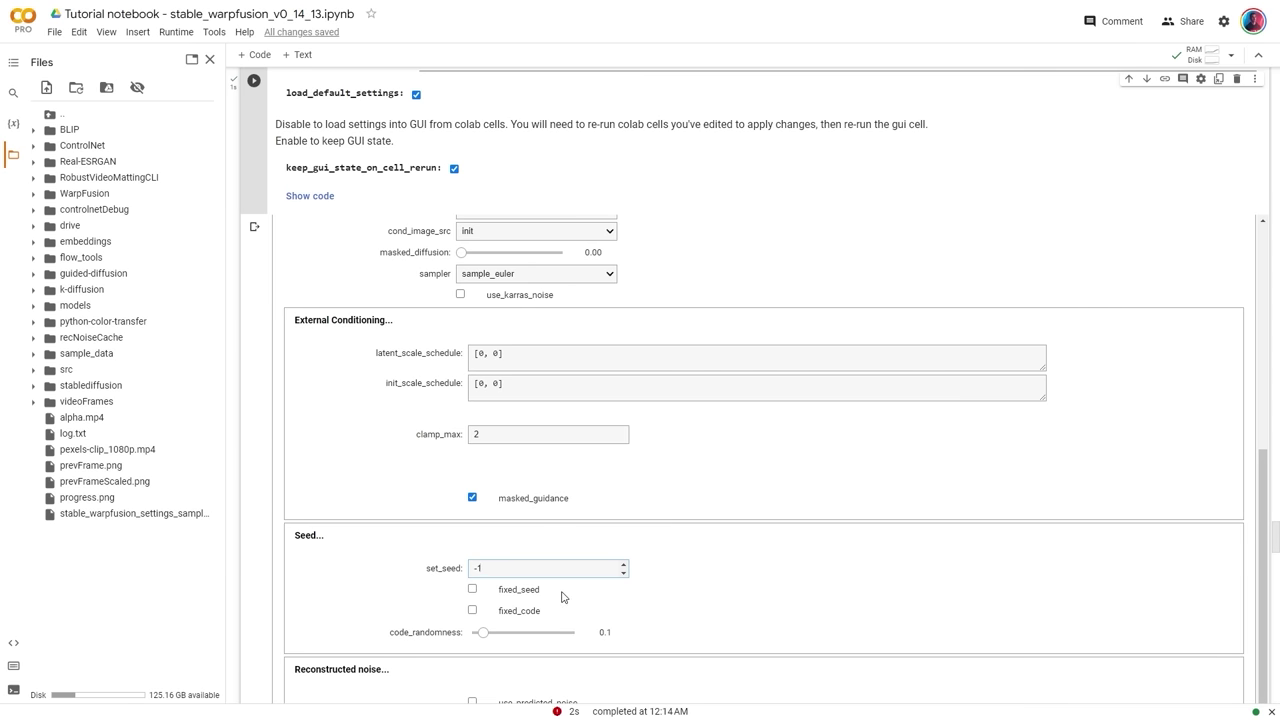
pyautogui.scroll(-2, 562, 597)
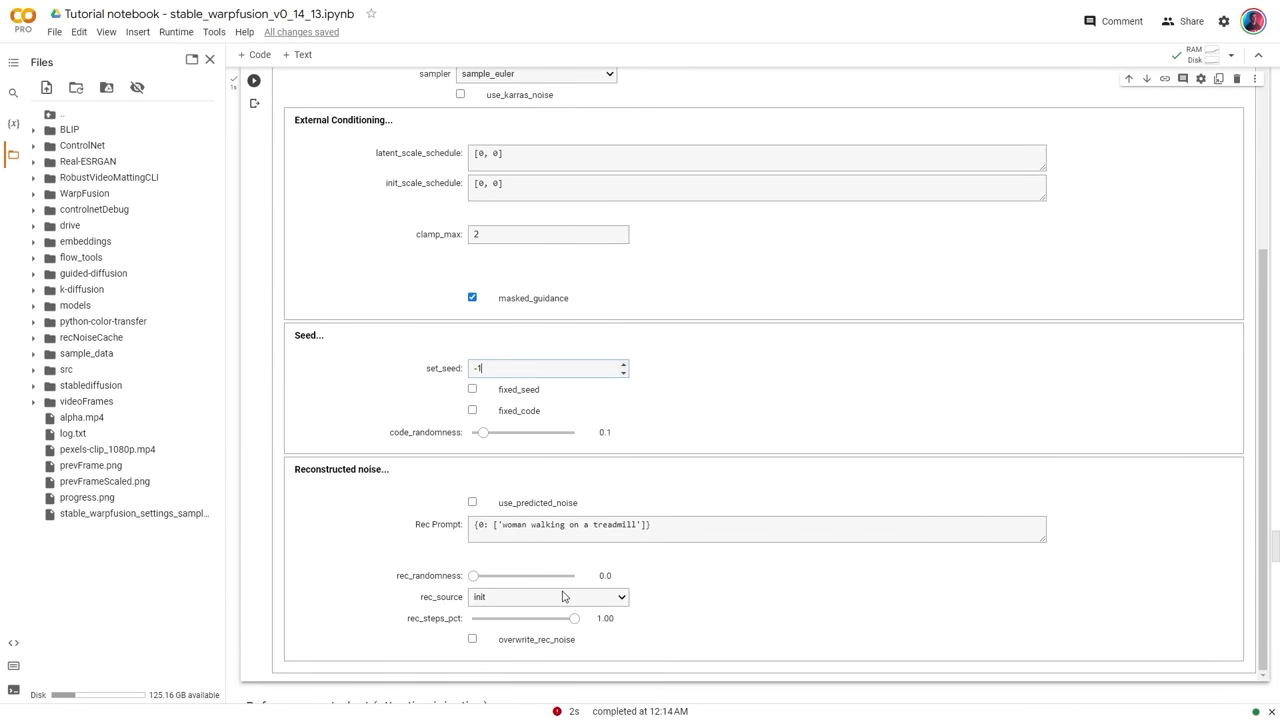
pyautogui.scroll(6, 562, 597)
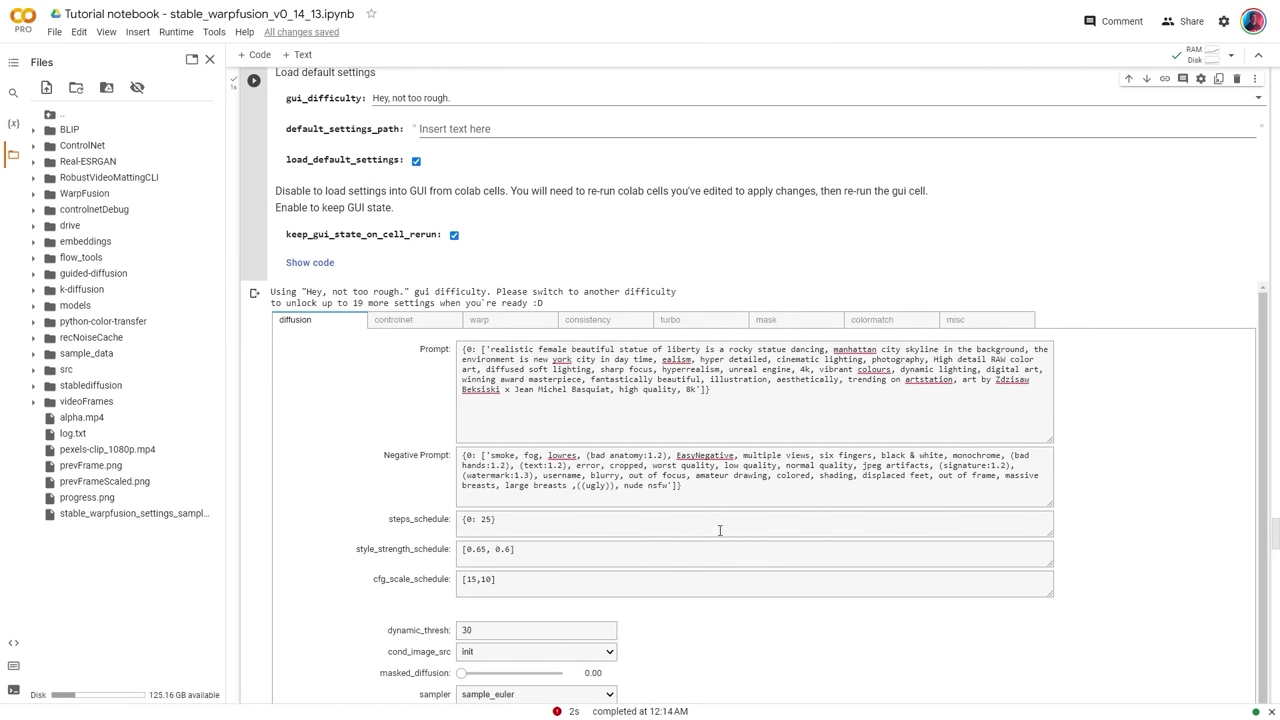
# Check the warp settings, then rerun the Do the Run cell under 4. Diffuse! to restart rendering.
pyautogui.click(489, 321)
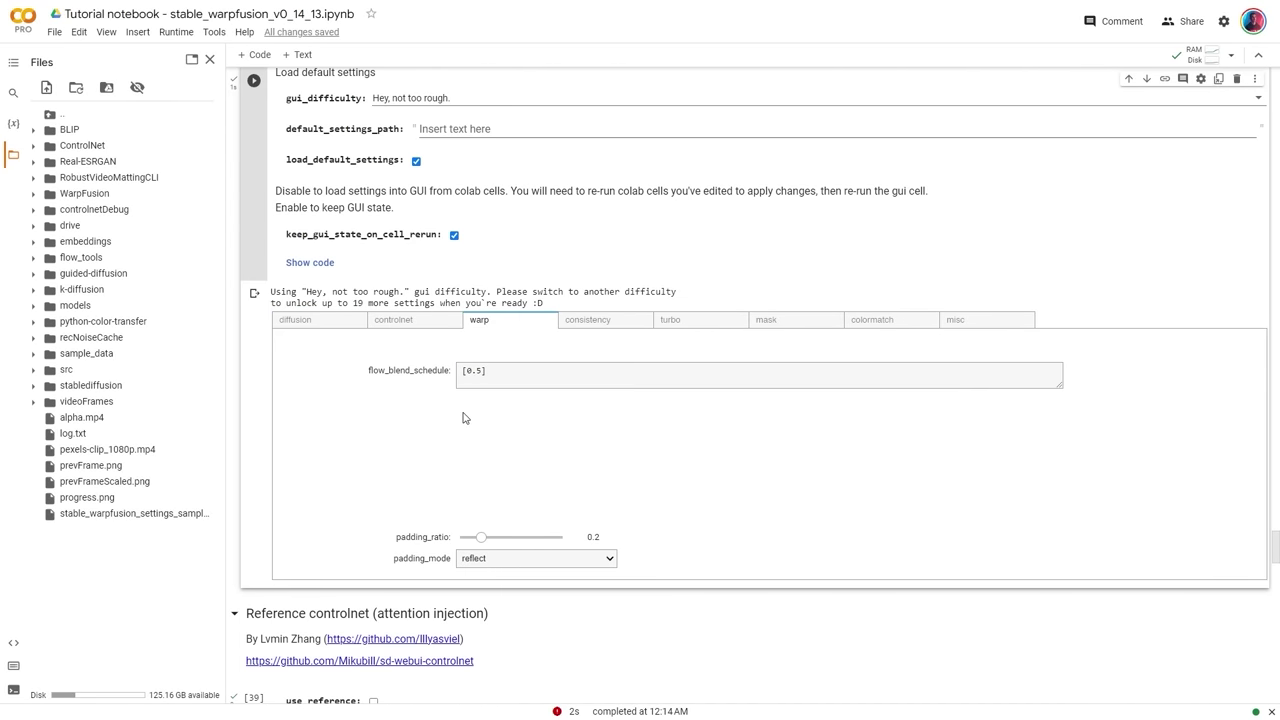
pyautogui.scroll(-6, 463, 418)
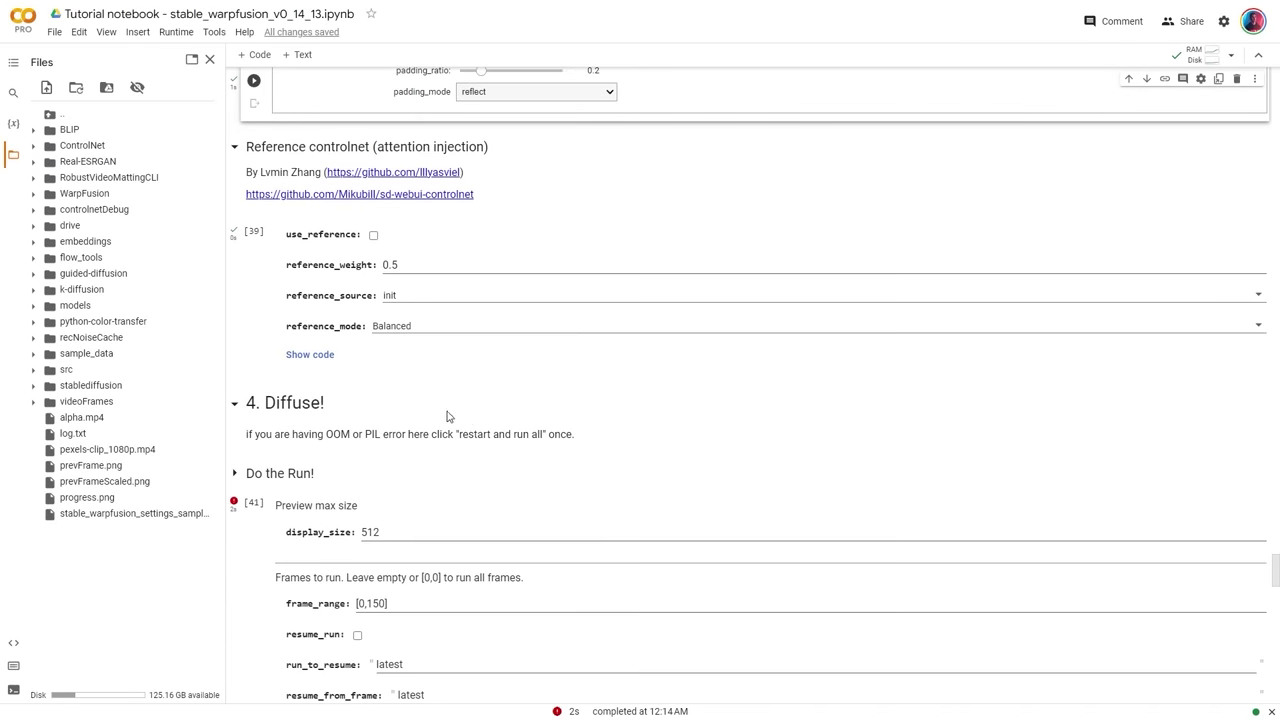
pyautogui.scroll(-2, 320, 428)
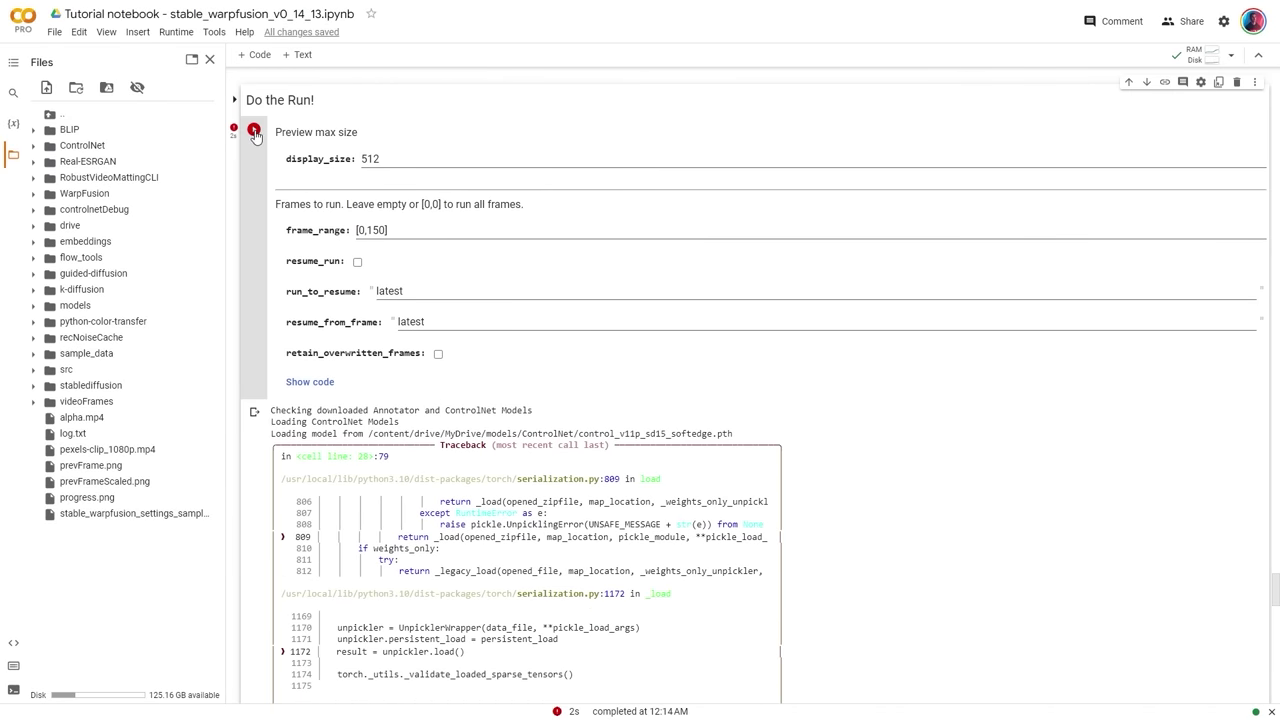
pyautogui.click(253, 131)
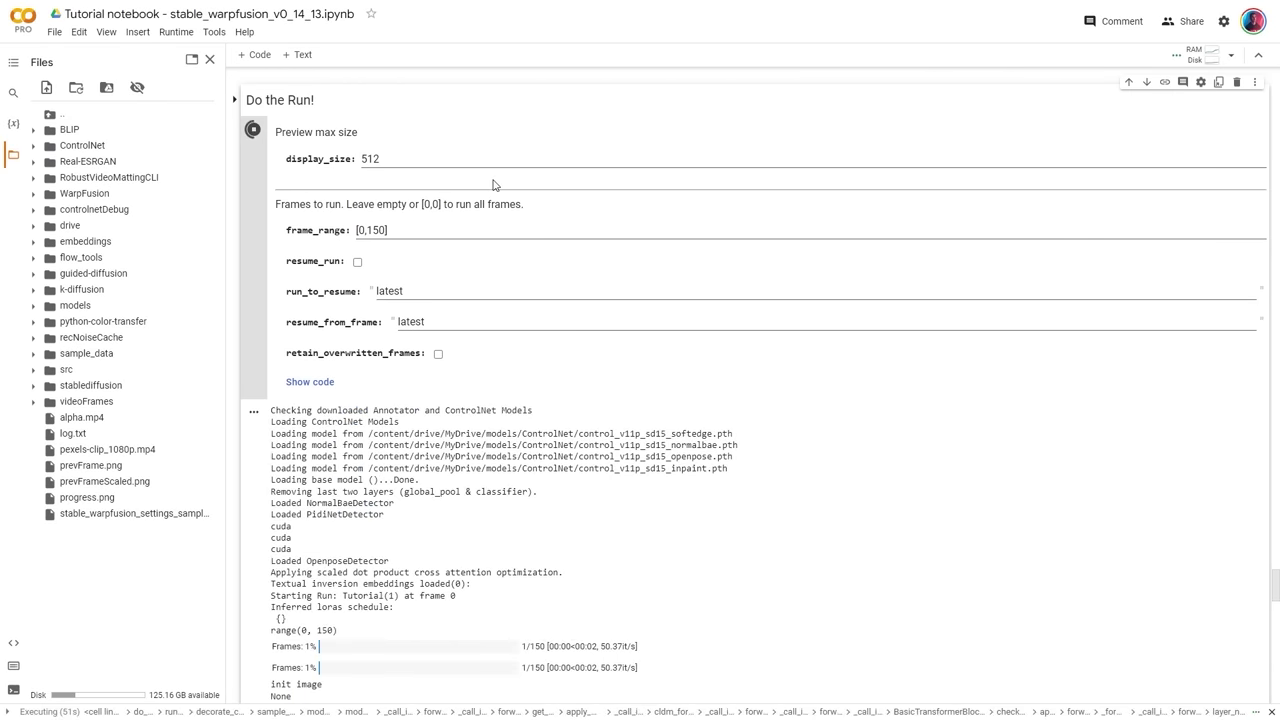
pyautogui.scroll(-1, 589, 328)
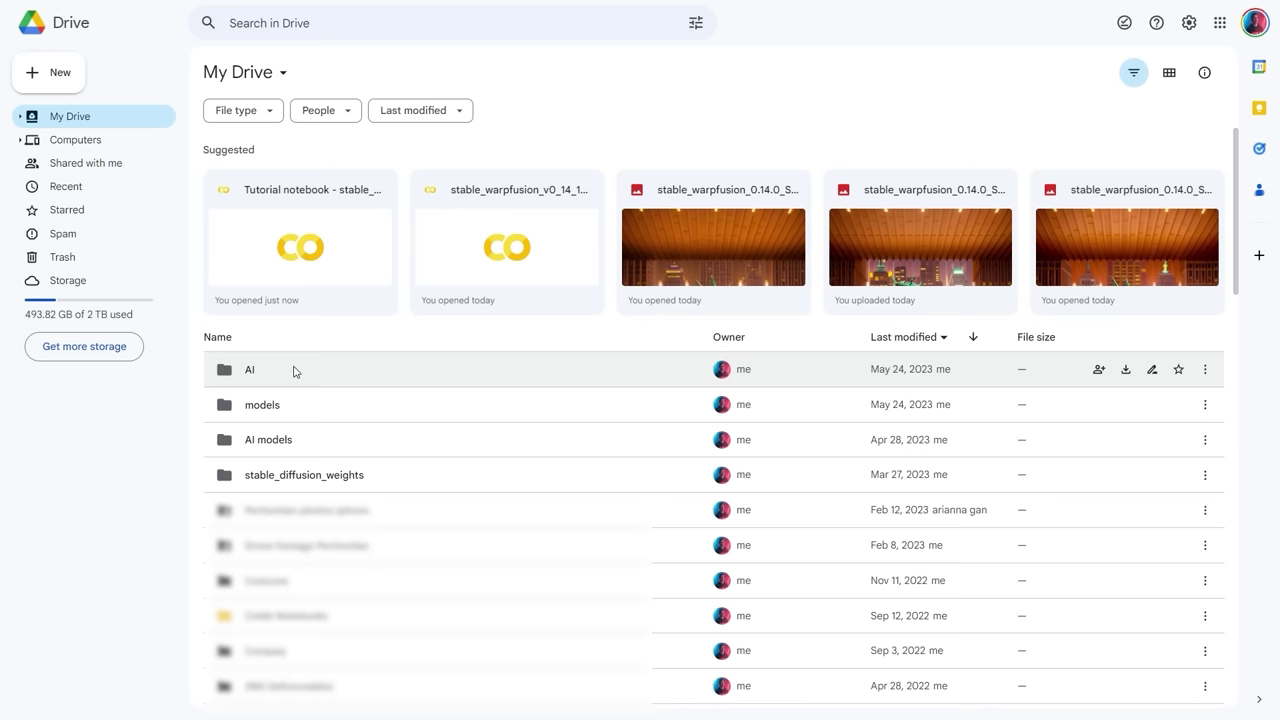
# Go to the AI > StableWarpFusion > images_out > Tutorial folder in Google Drive.
pyautogui.doubleClick(294, 371)
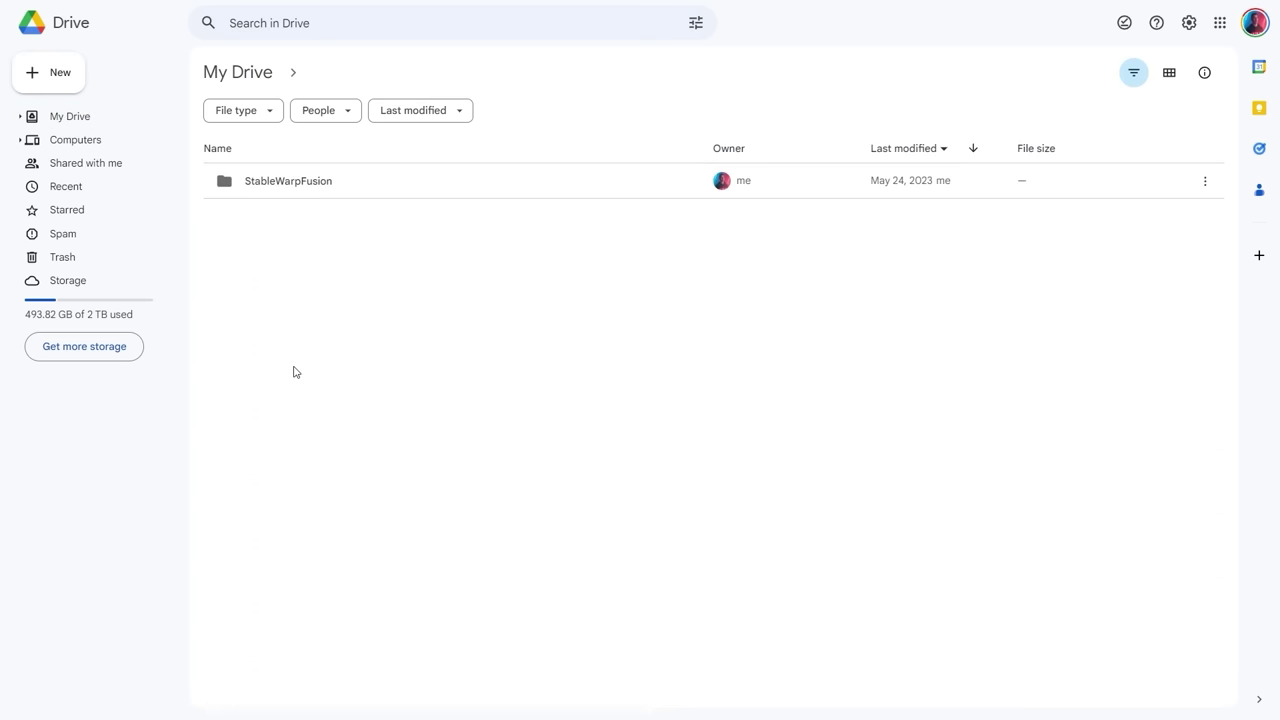
pyautogui.click(273, 191)
pyautogui.doubleClick(273, 191)
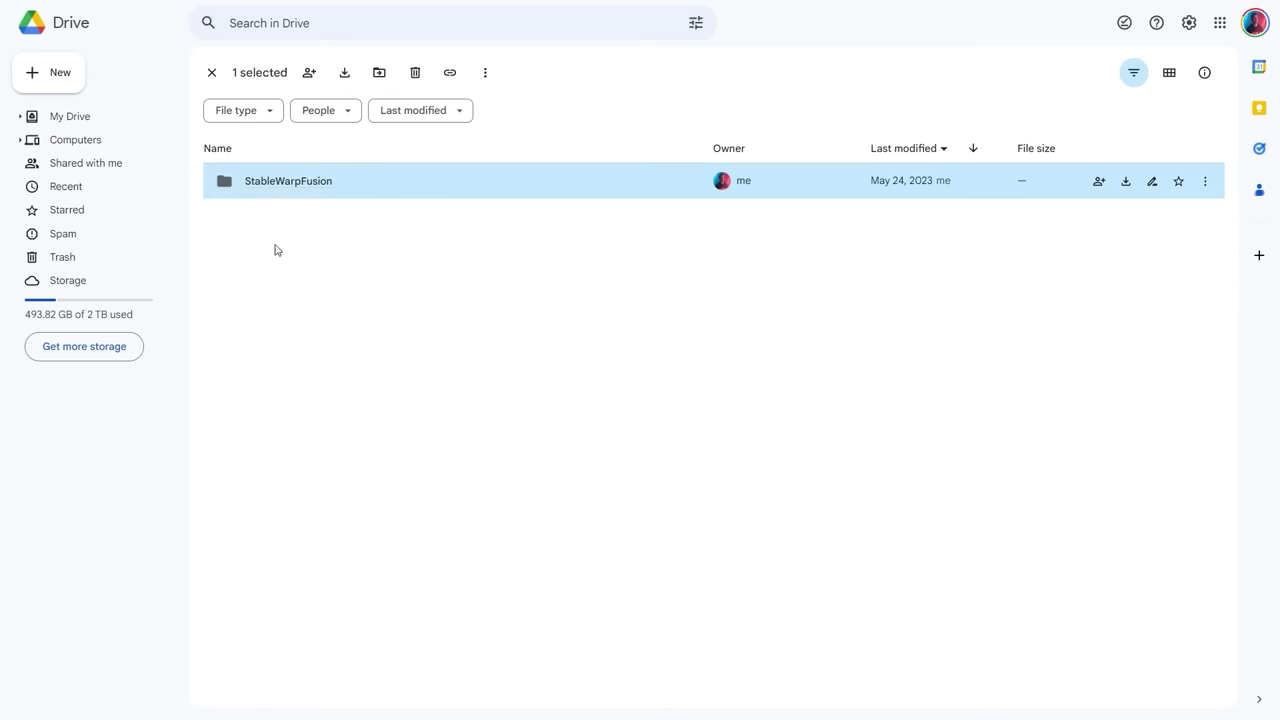
pyautogui.doubleClick(290, 187)
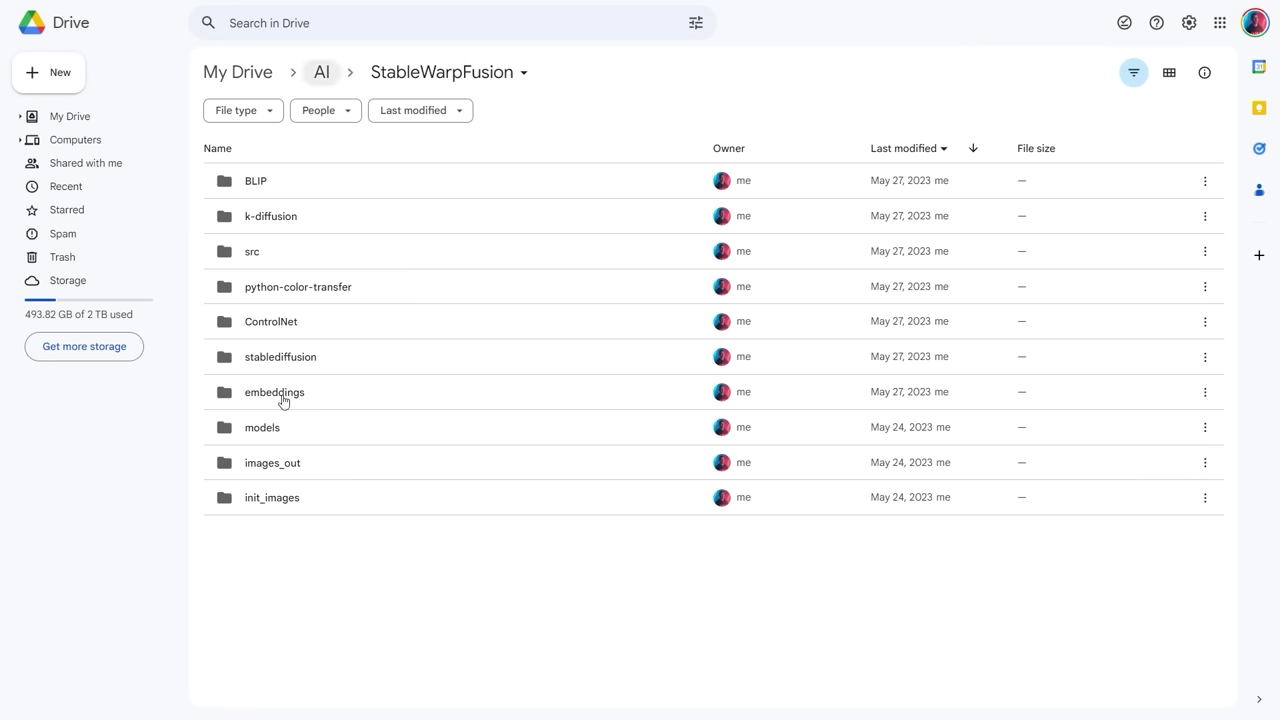
pyautogui.click(276, 466)
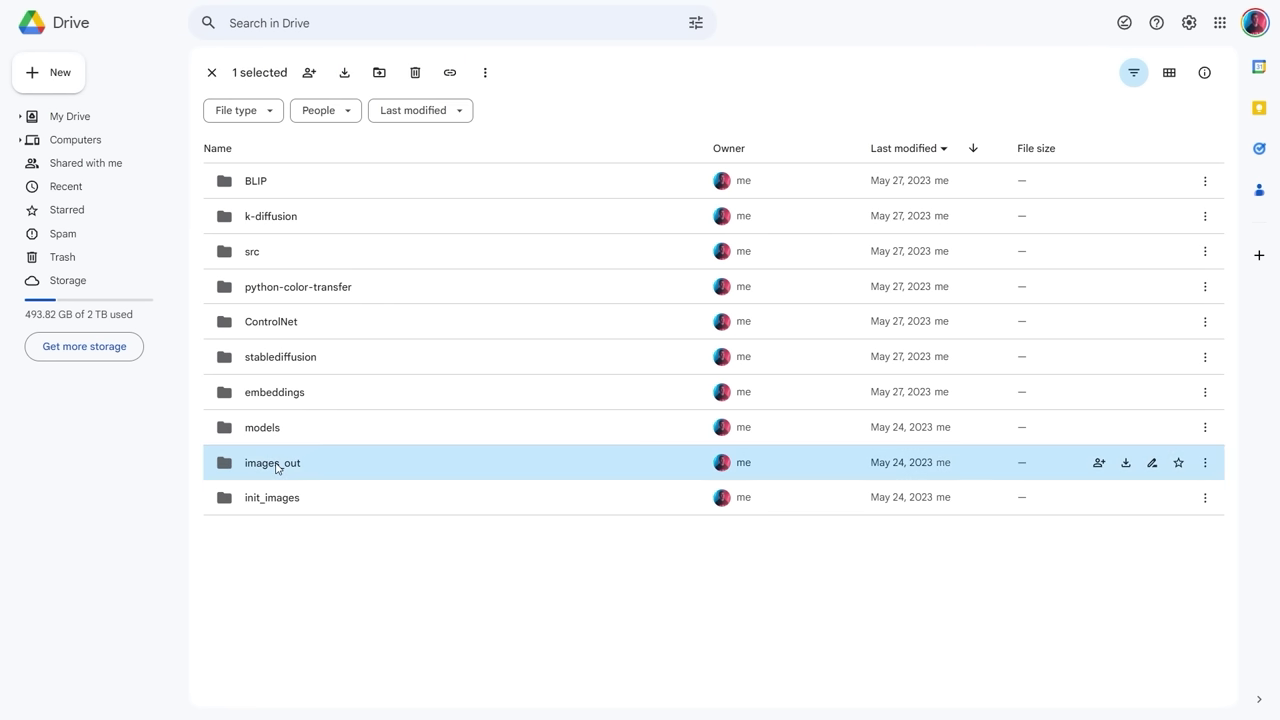
pyautogui.hotkey('alt', 'Left')
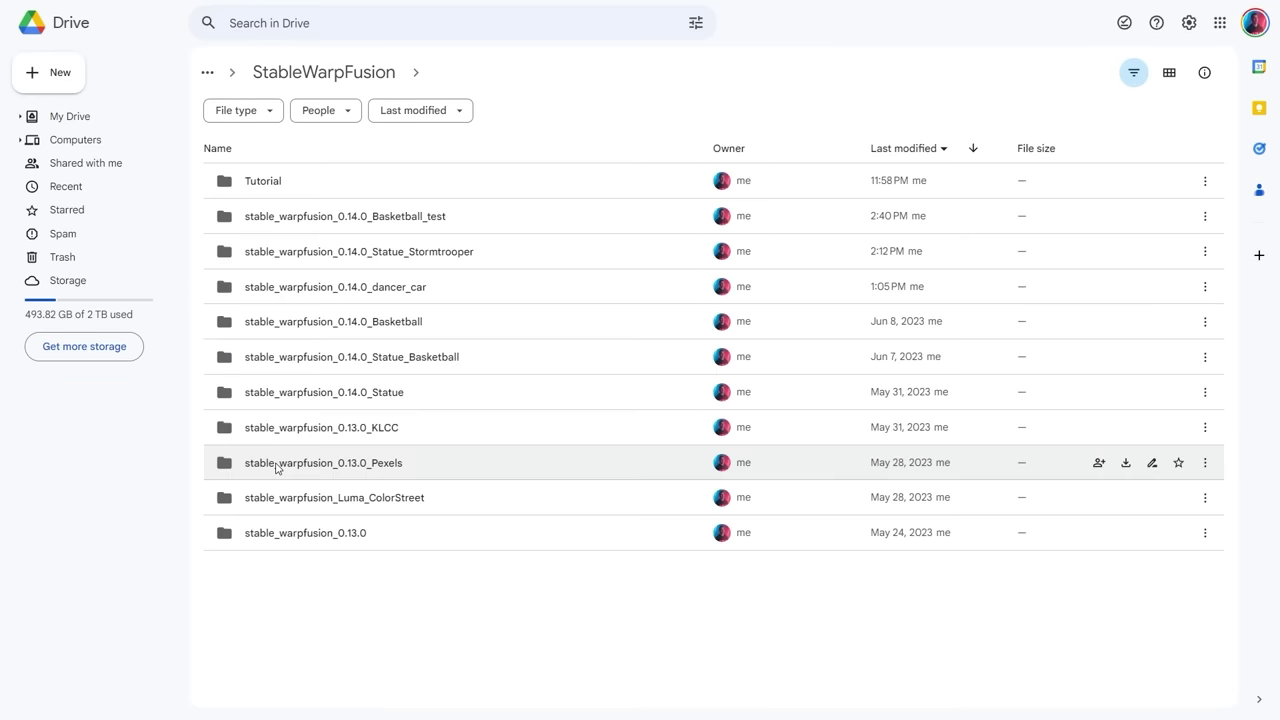
pyautogui.click(263, 190)
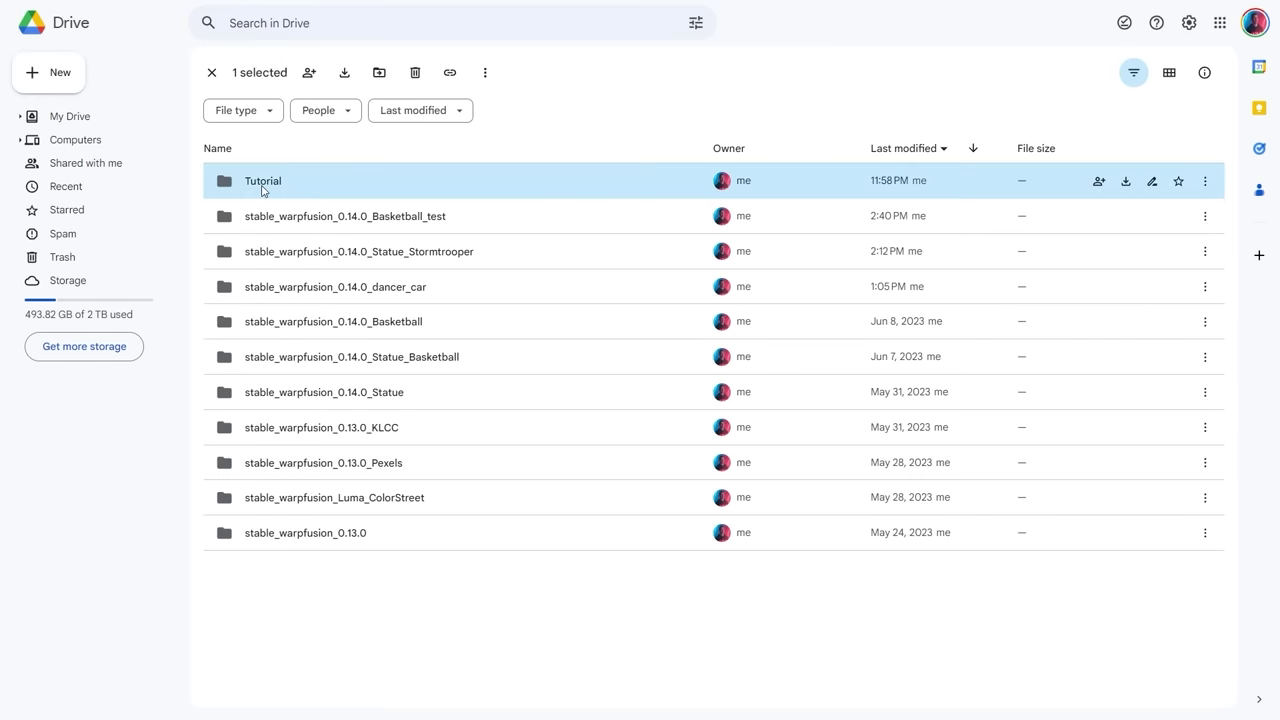
pyautogui.doubleClick(263, 190)
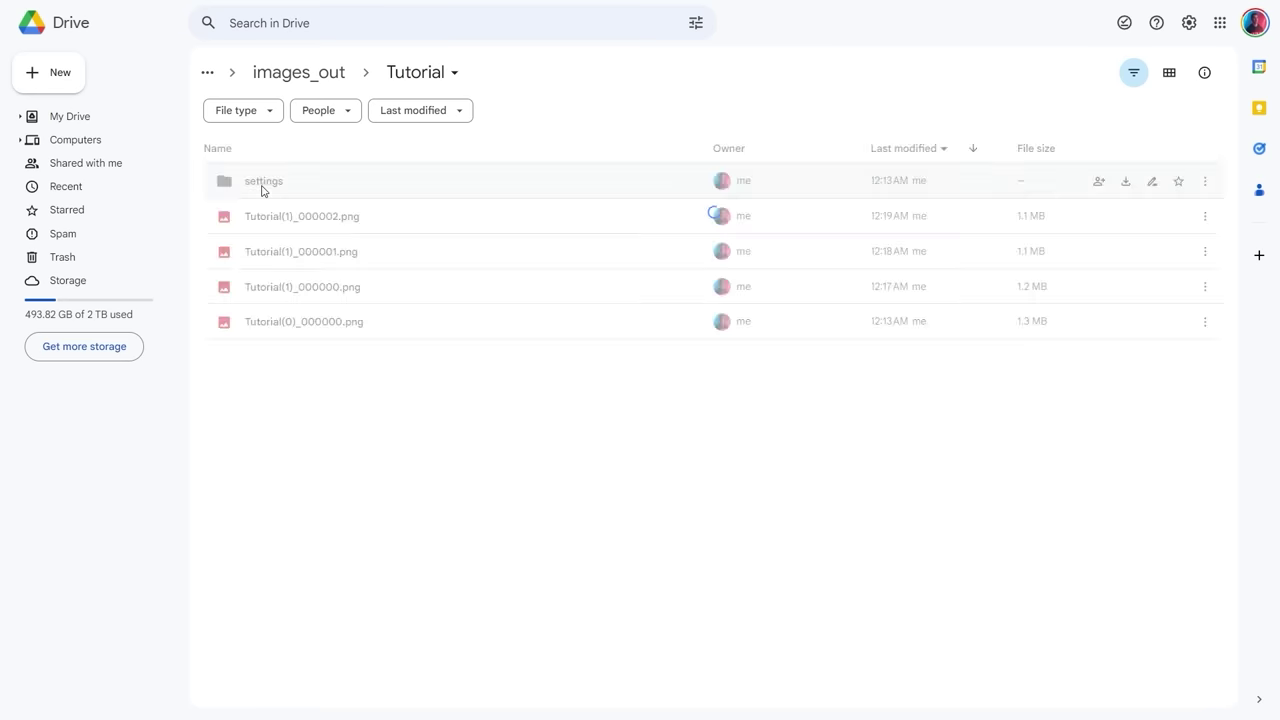
# Preview the rendered frame Tutorial(1)_000000.png, then close the preview.
pyautogui.click(300, 330)
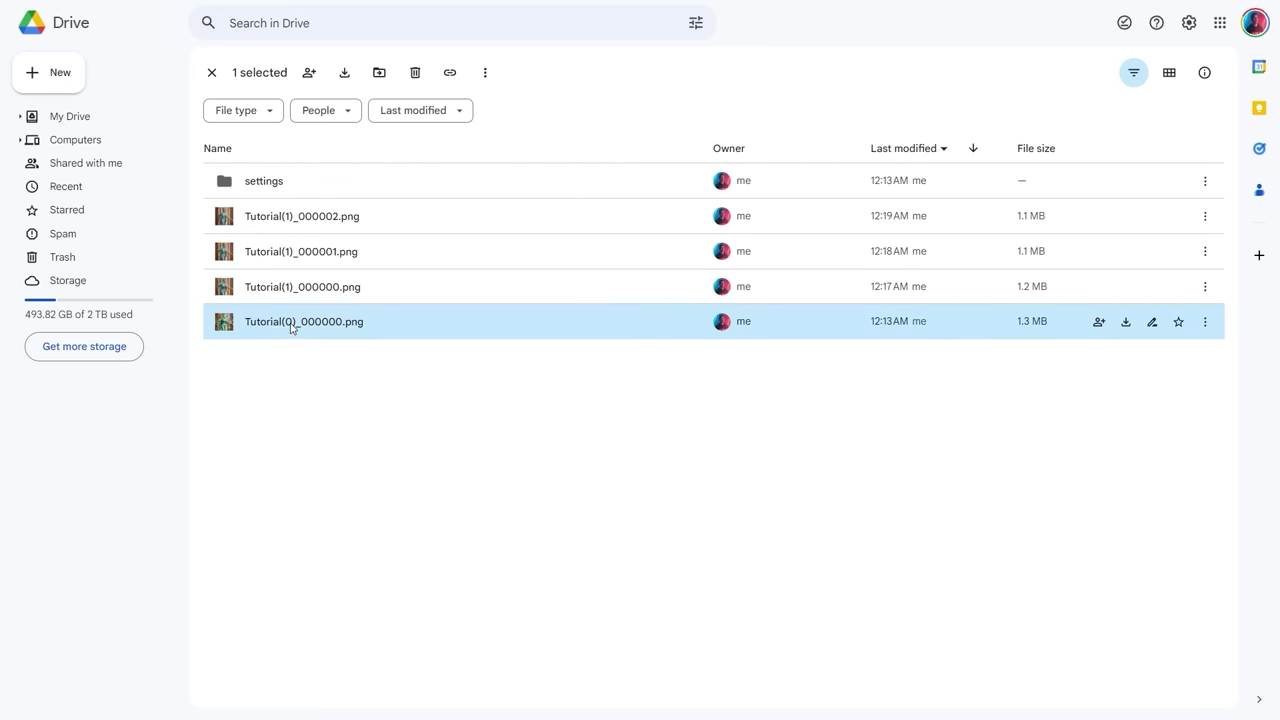
pyautogui.doubleClick(287, 290)
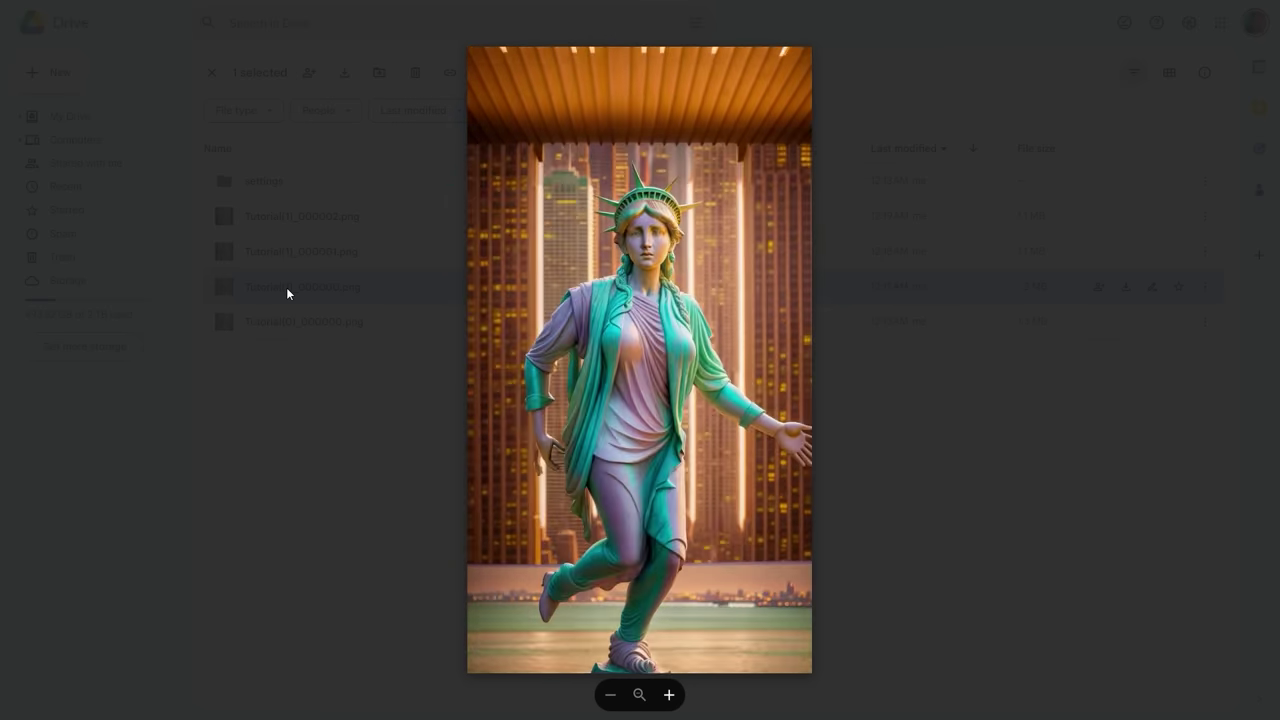
pyautogui.click(286, 291)
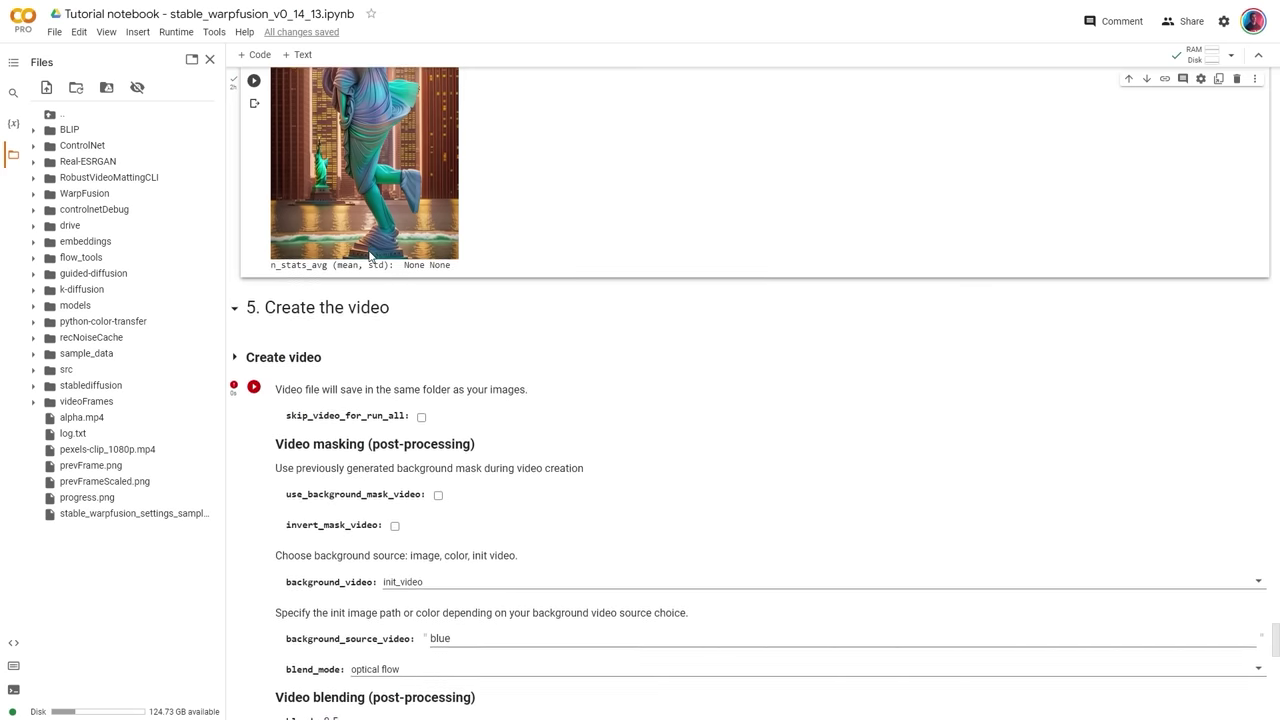
pyautogui.scroll(-3, 370, 255)
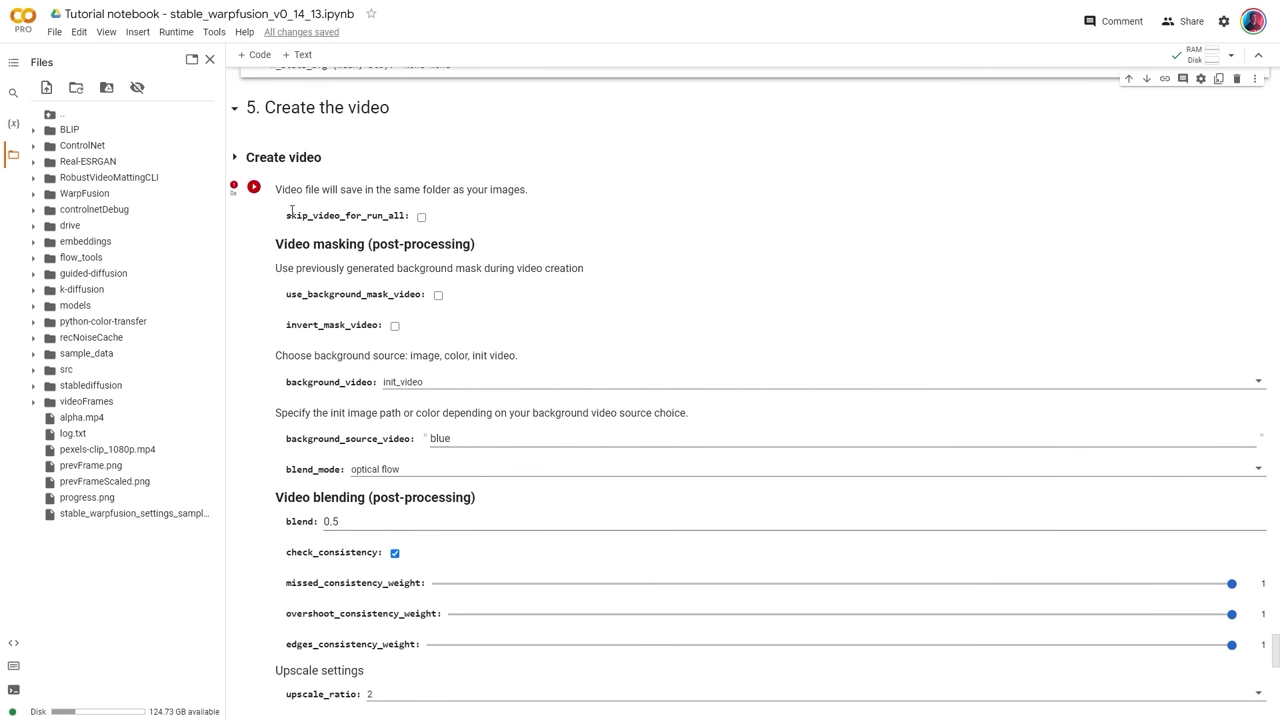
# Choose upscale_ratio 1 in Create video and run the cell to build the video.
pyautogui.scroll(-2, 289, 330)
pyautogui.click(398, 563)
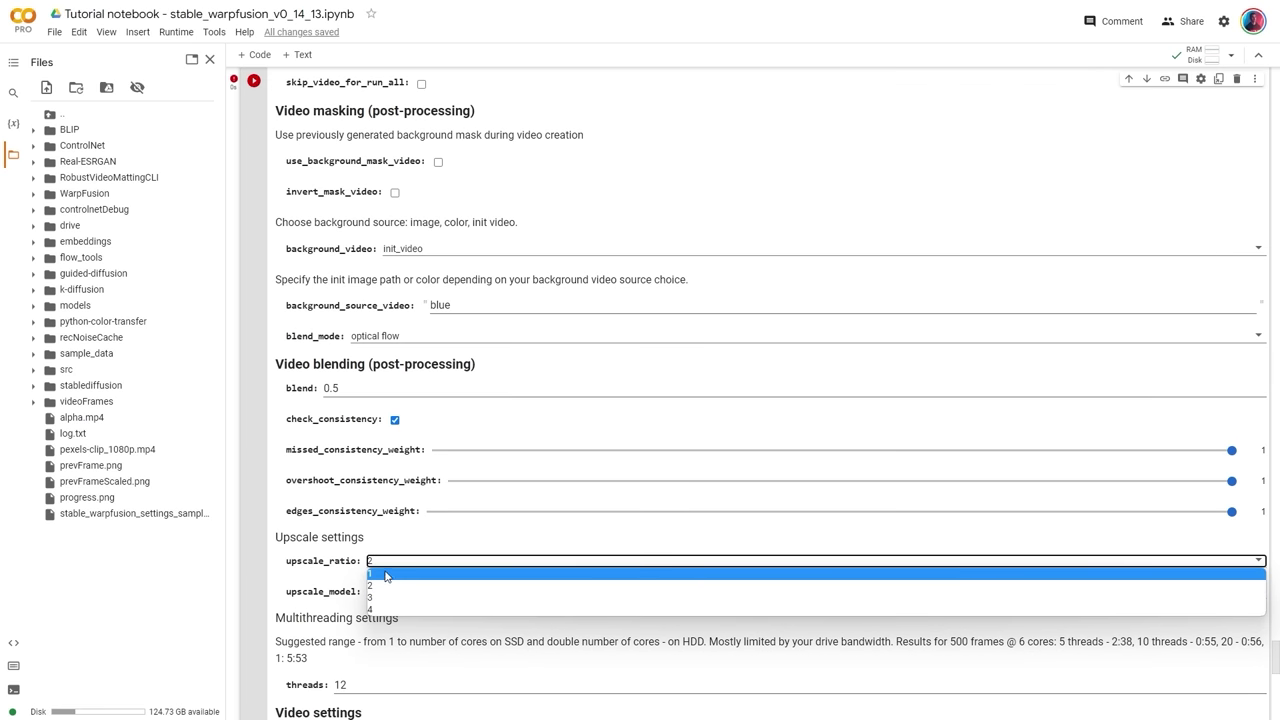
pyautogui.click(388, 579)
pyautogui.scroll(-2, 360, 560)
pyautogui.scroll(5, 360, 560)
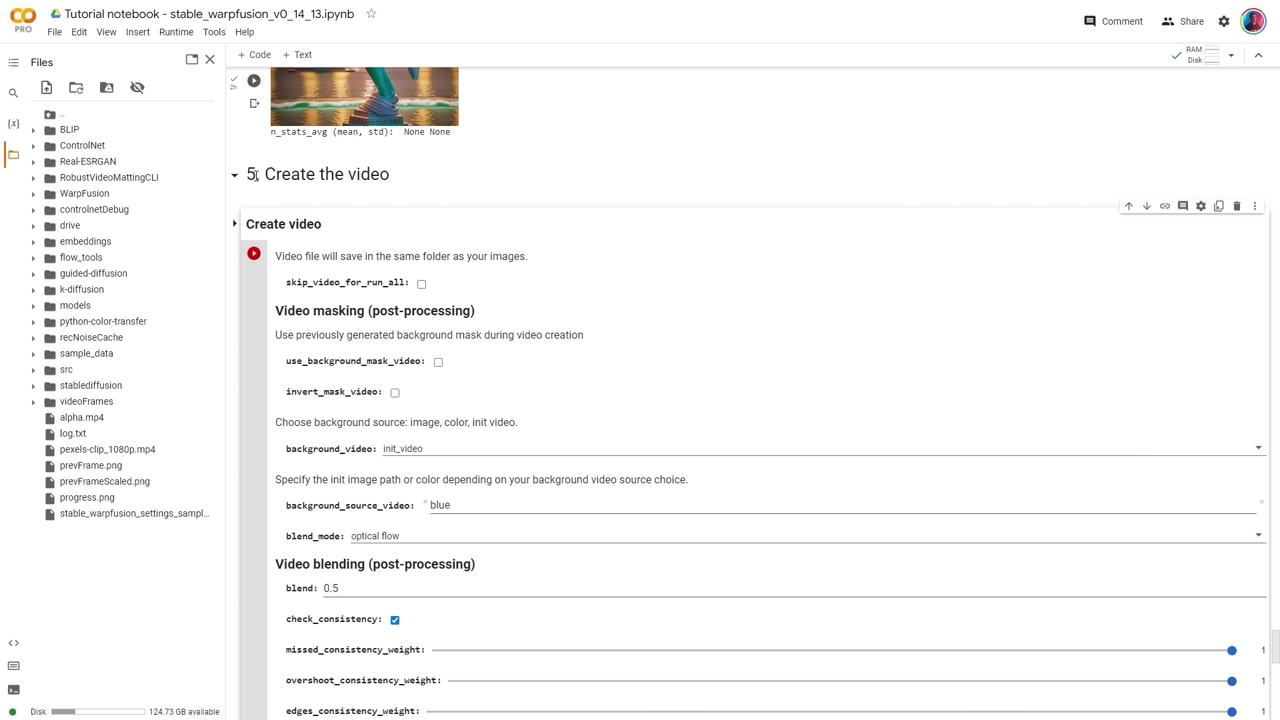
pyautogui.click(254, 255)
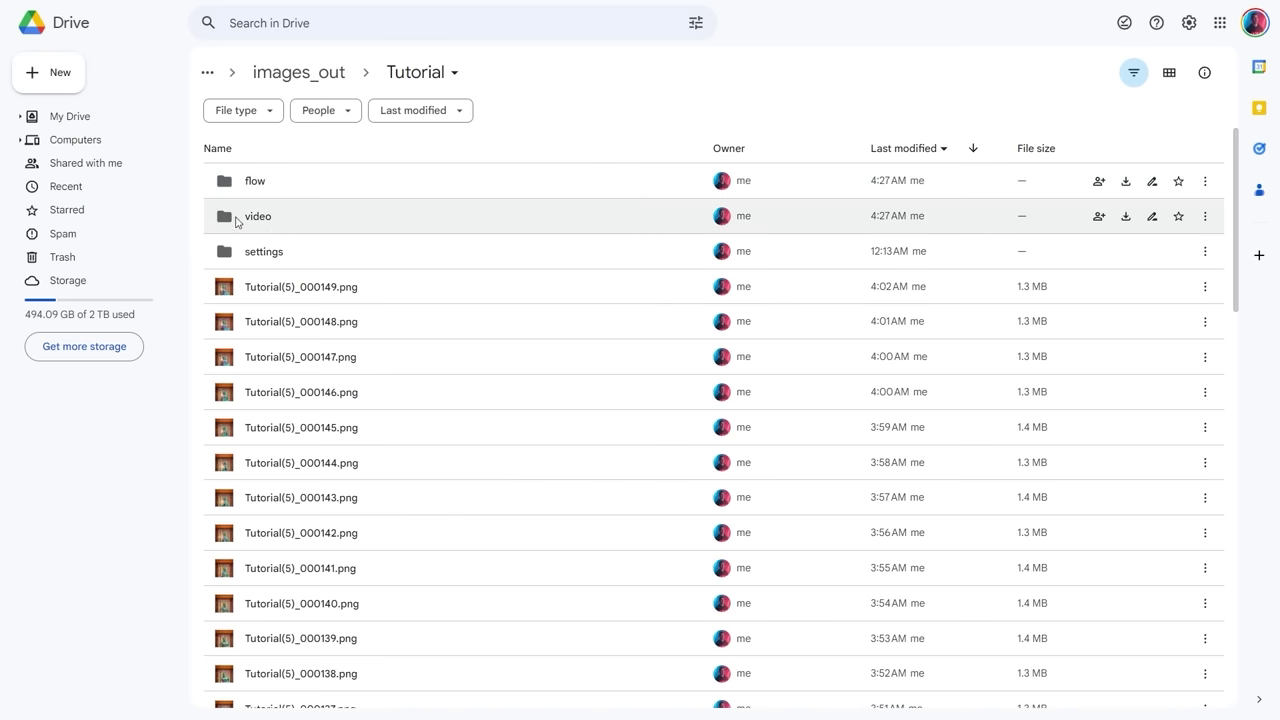
# Play Tutorial(5)__flow.mp4 from the video folder, then rerun Create video with use_background_mask_video ticked.
pyautogui.doubleClick(237, 222)
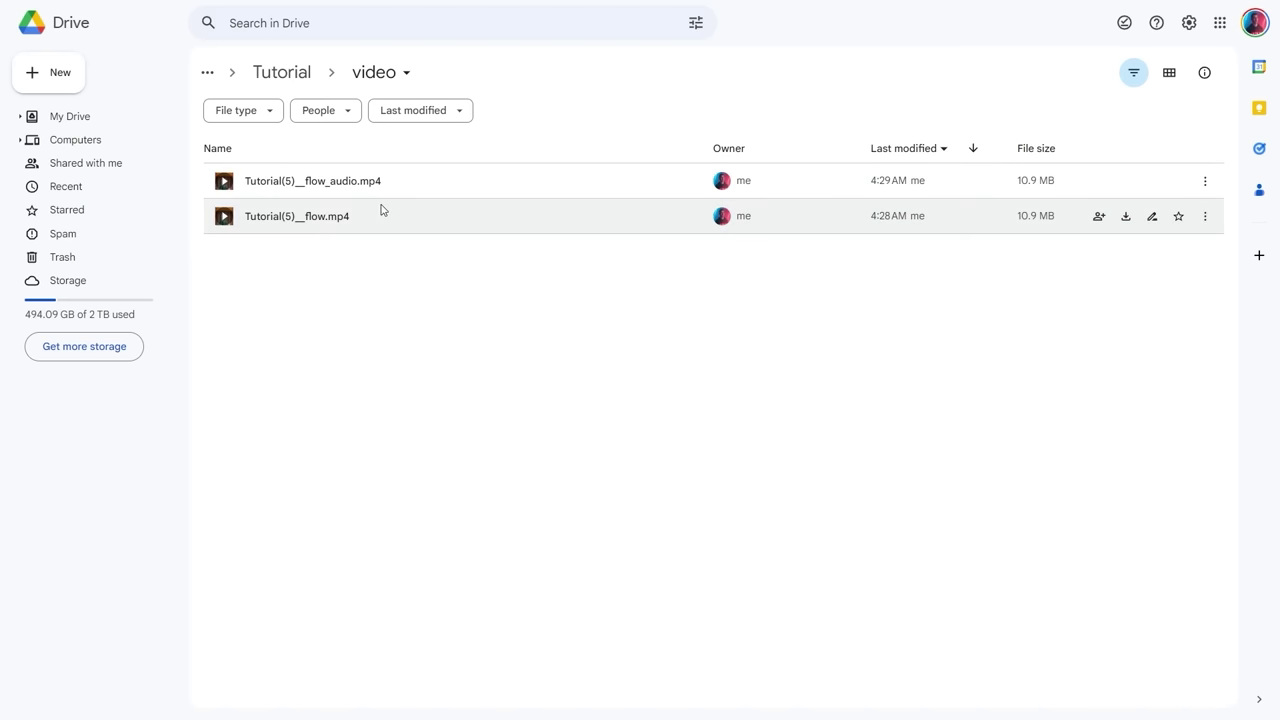
pyautogui.doubleClick(329, 220)
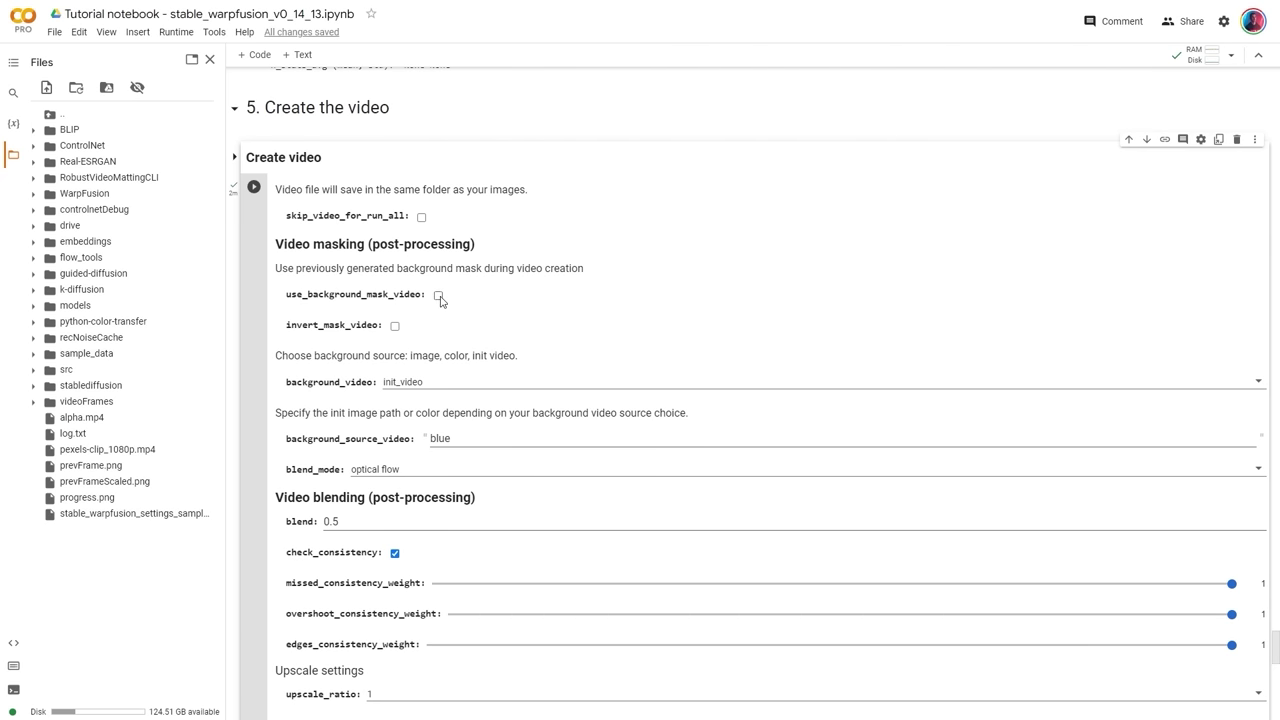
pyautogui.click(438, 296)
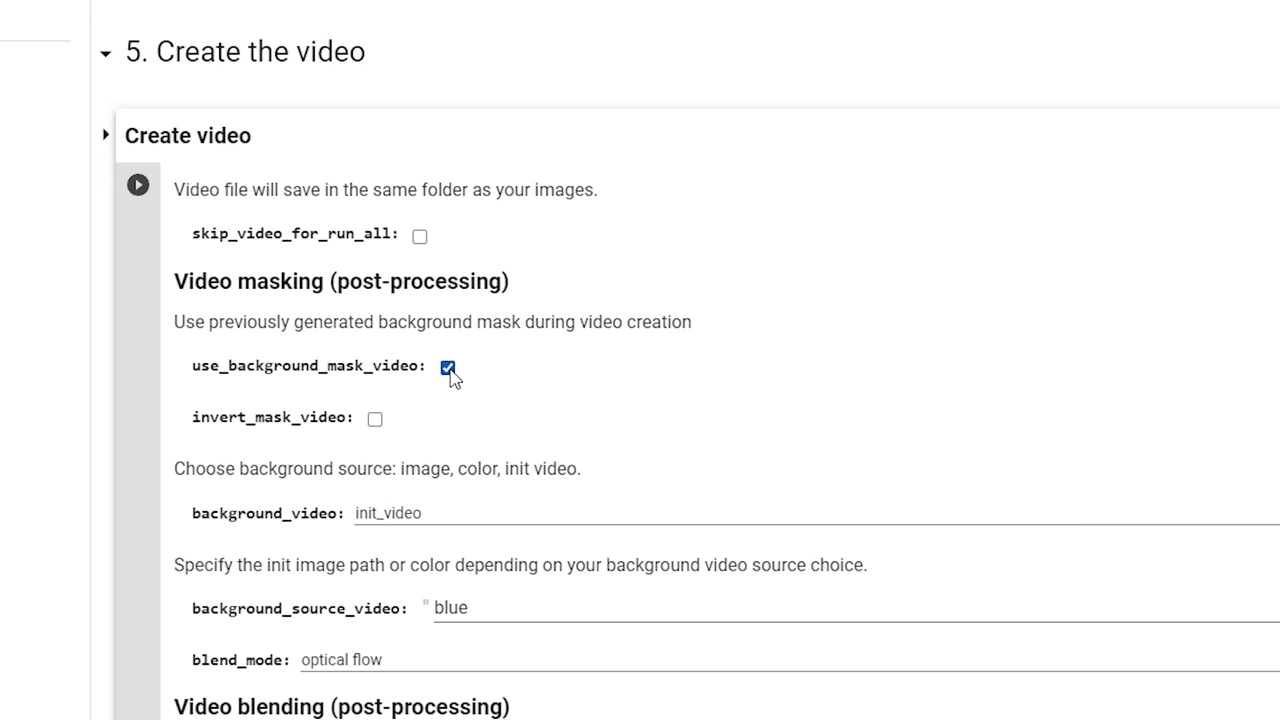
pyautogui.click(138, 185)
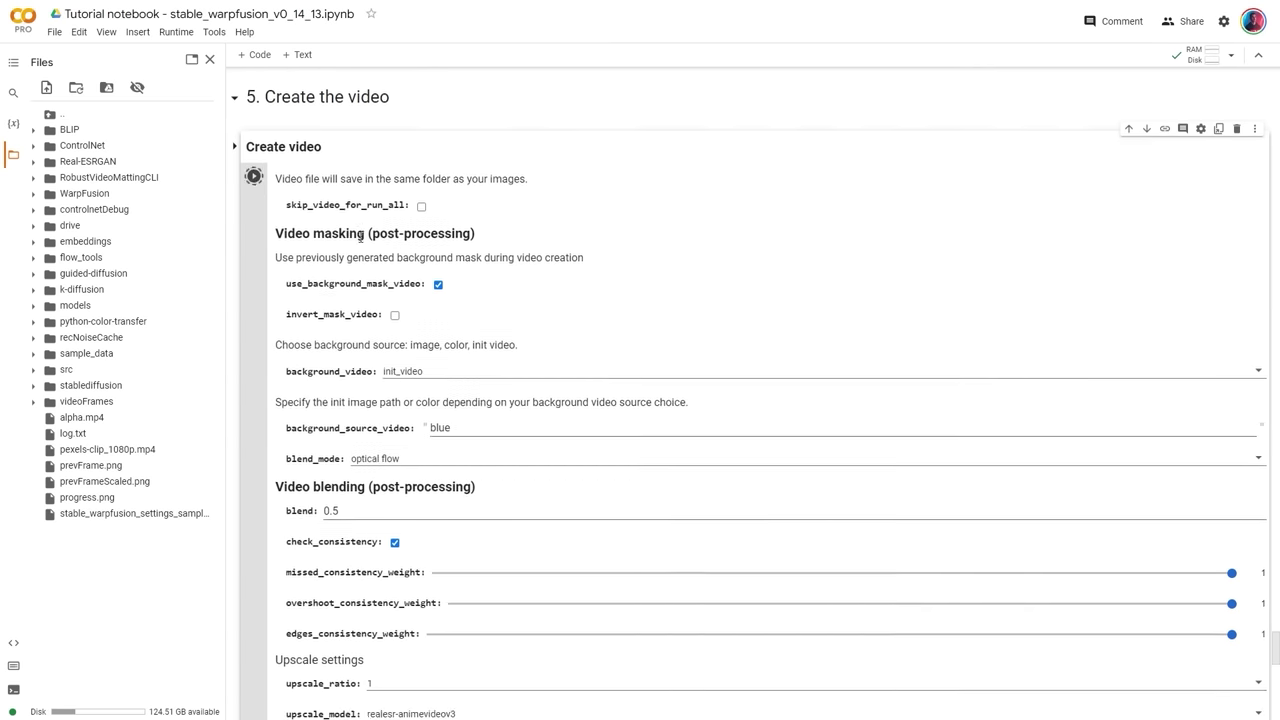
pyautogui.scroll(-2, 640, 400)
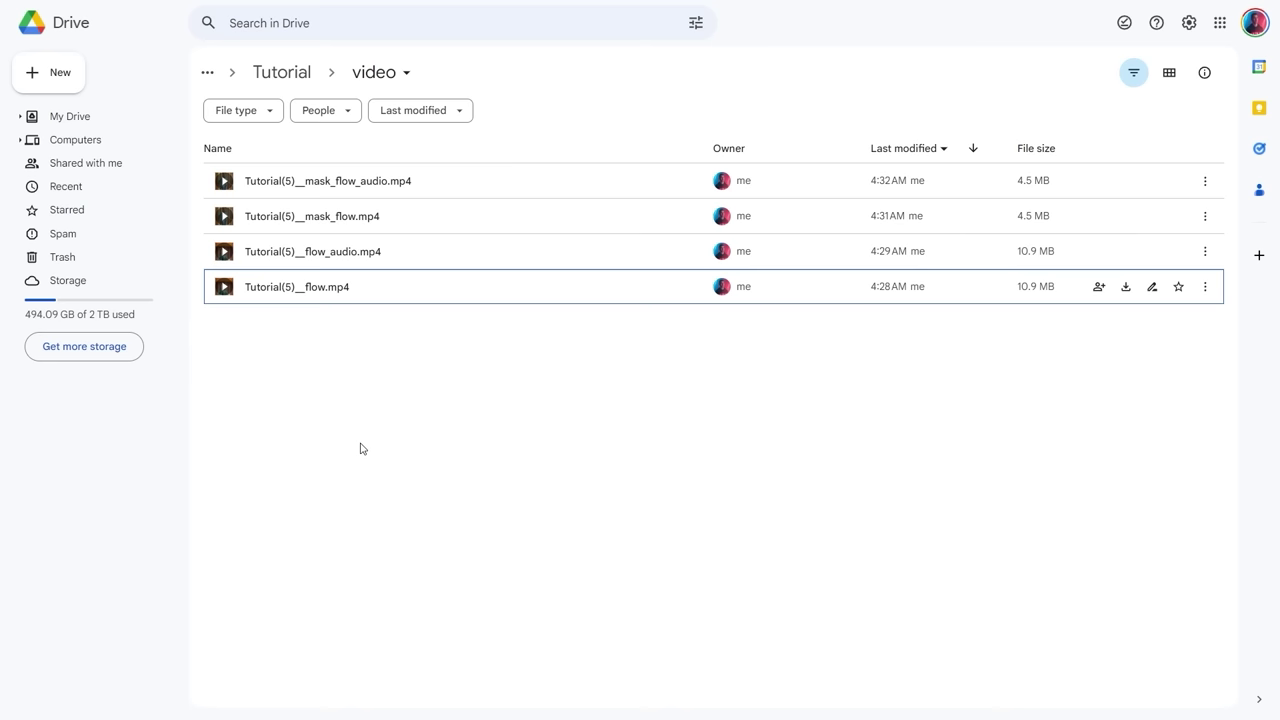
# Play the masked Tutorial(5)__mask_flow.mp4 in the video folder.
pyautogui.doubleClick(342, 218)
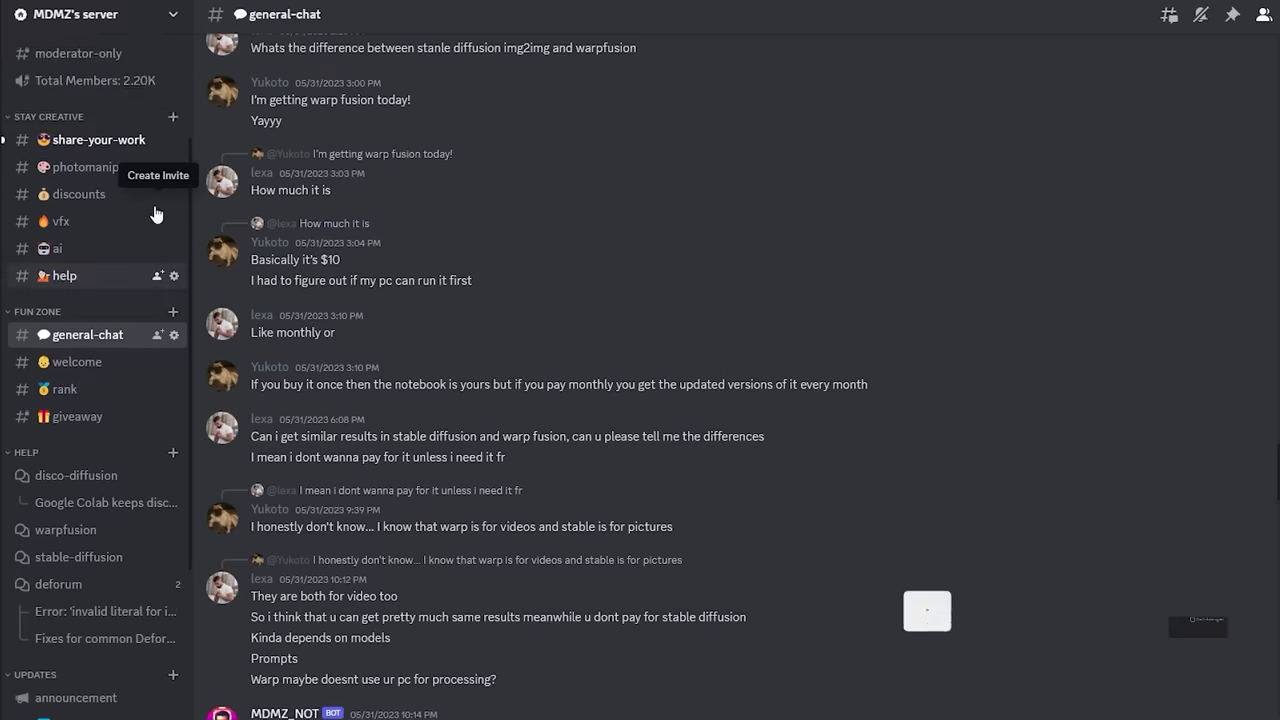
# Go to the share-your-work channel and scroll back through members' posted WarpFusion videos.
pyautogui.scroll(3, 130, 200)
pyautogui.click(43, 299)
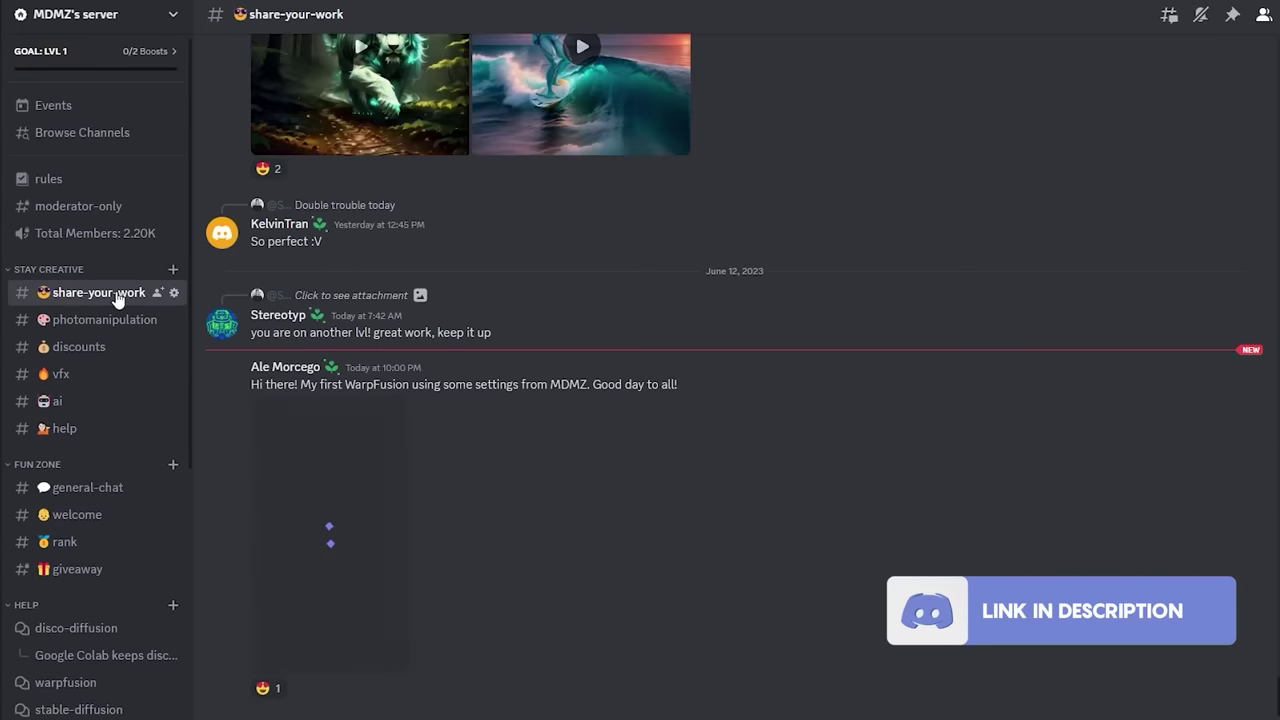
pyautogui.scroll(10, 601, 523)
pyautogui.scroll(10, 601, 530)
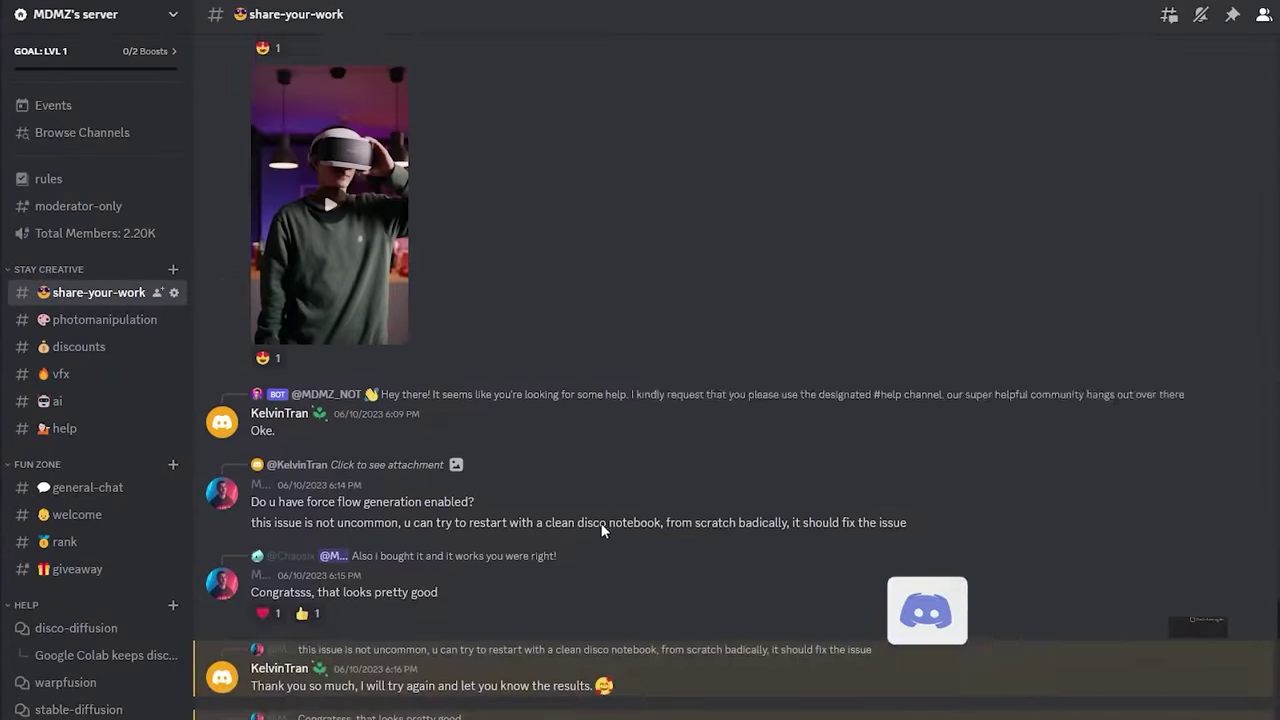